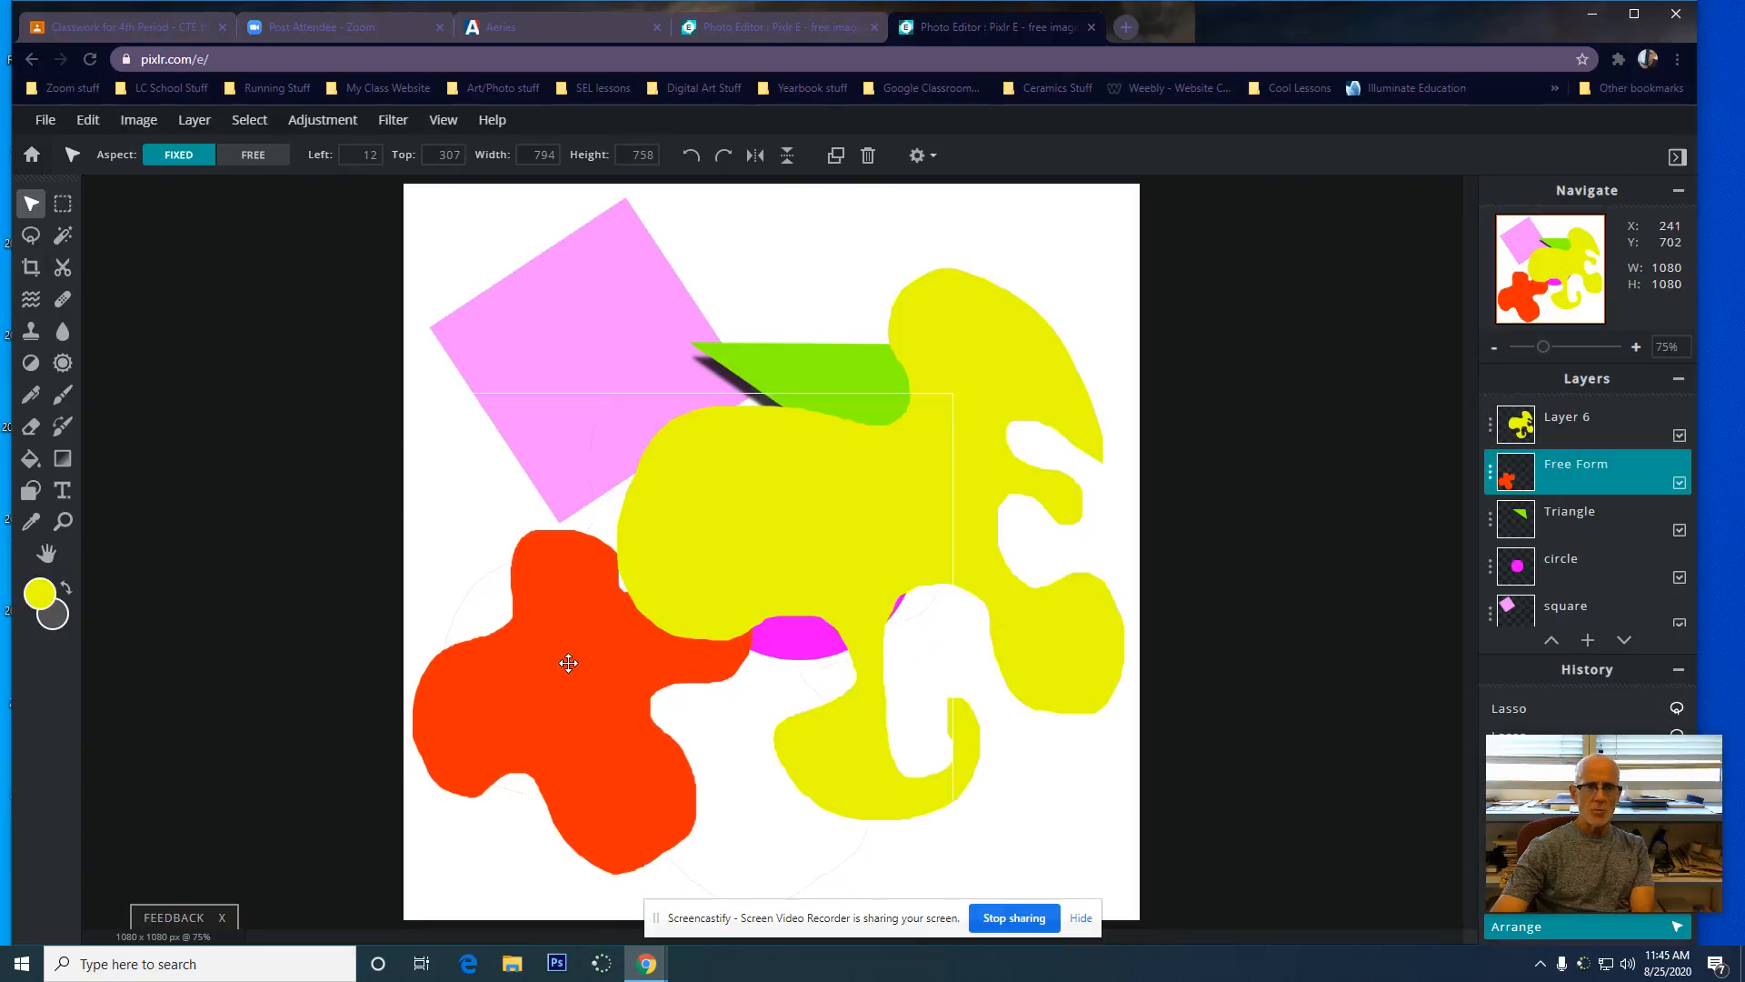
Shift the pink square and the yellow shape slightly left, and move Layer 6 below the circle layer
left_click(608, 340)
left_click_drag(608, 340, 582, 364)
mouse_move(830, 380)
left_mouse_down()
mouse_move(773, 364)
mouse_move(800, 368)
left_mouse_up()
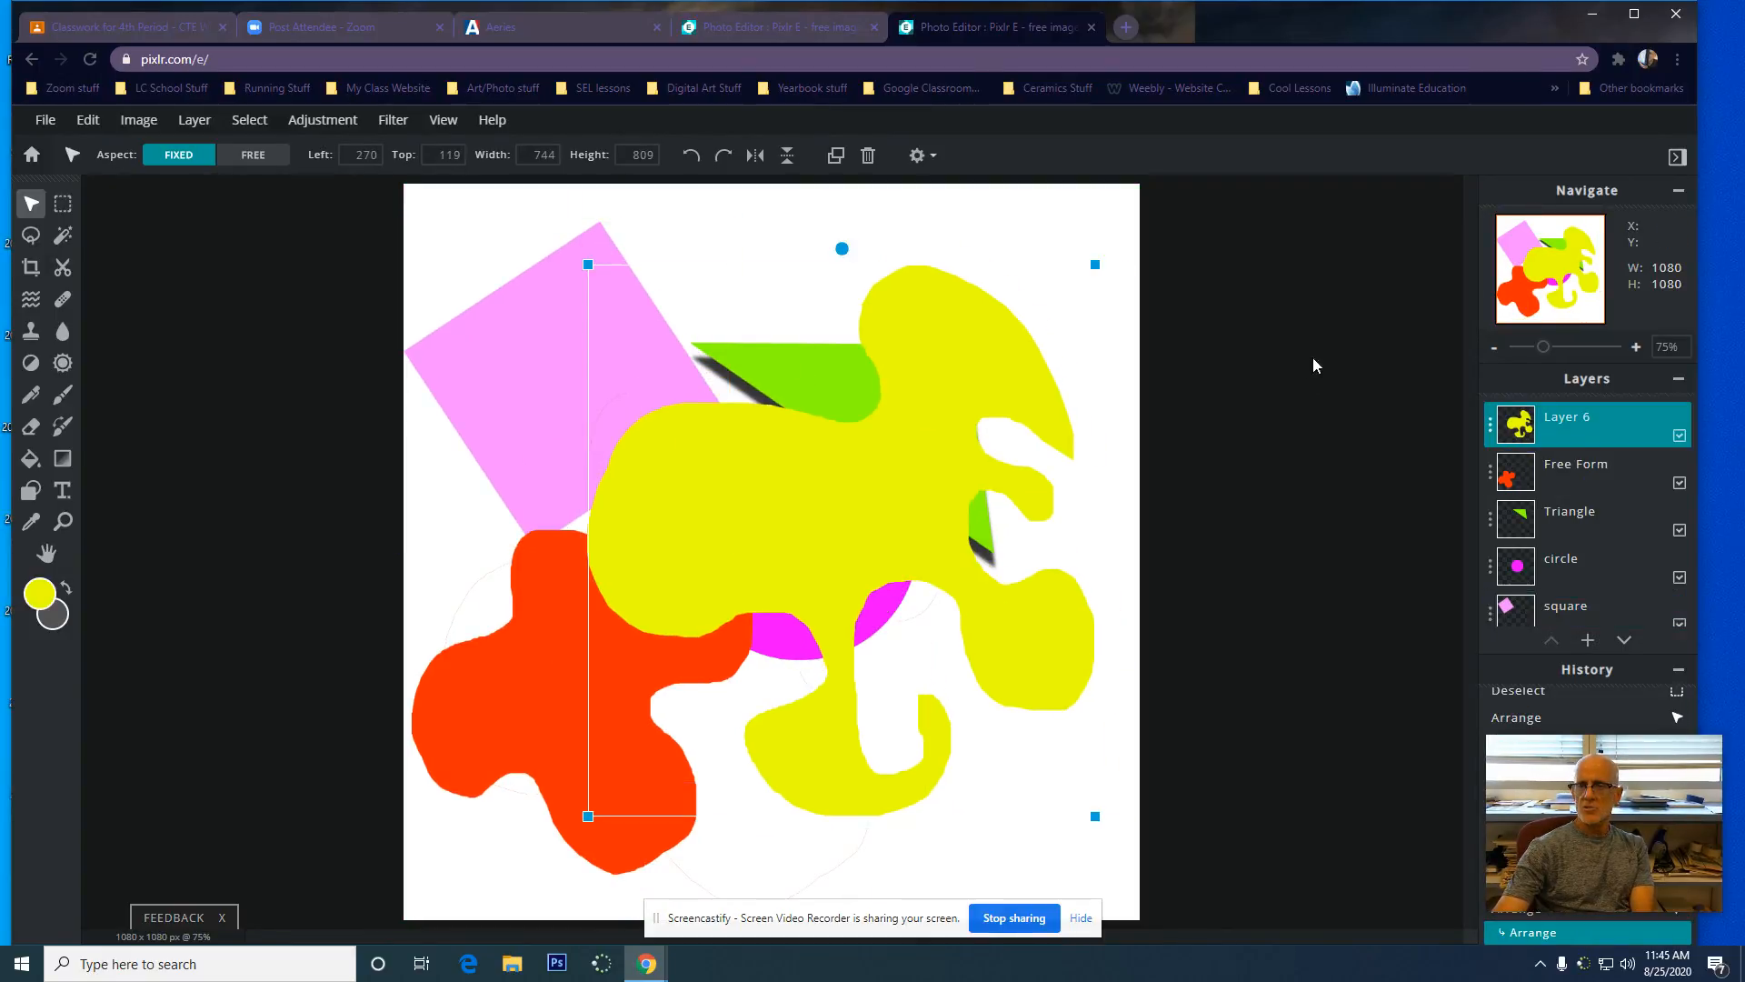
left_click_drag(1633, 434, 1628, 573)
Reposition the red free form, the pink square and the yellow shape on the canvas to spread out the composition
left_click_drag(915, 401, 989, 378)
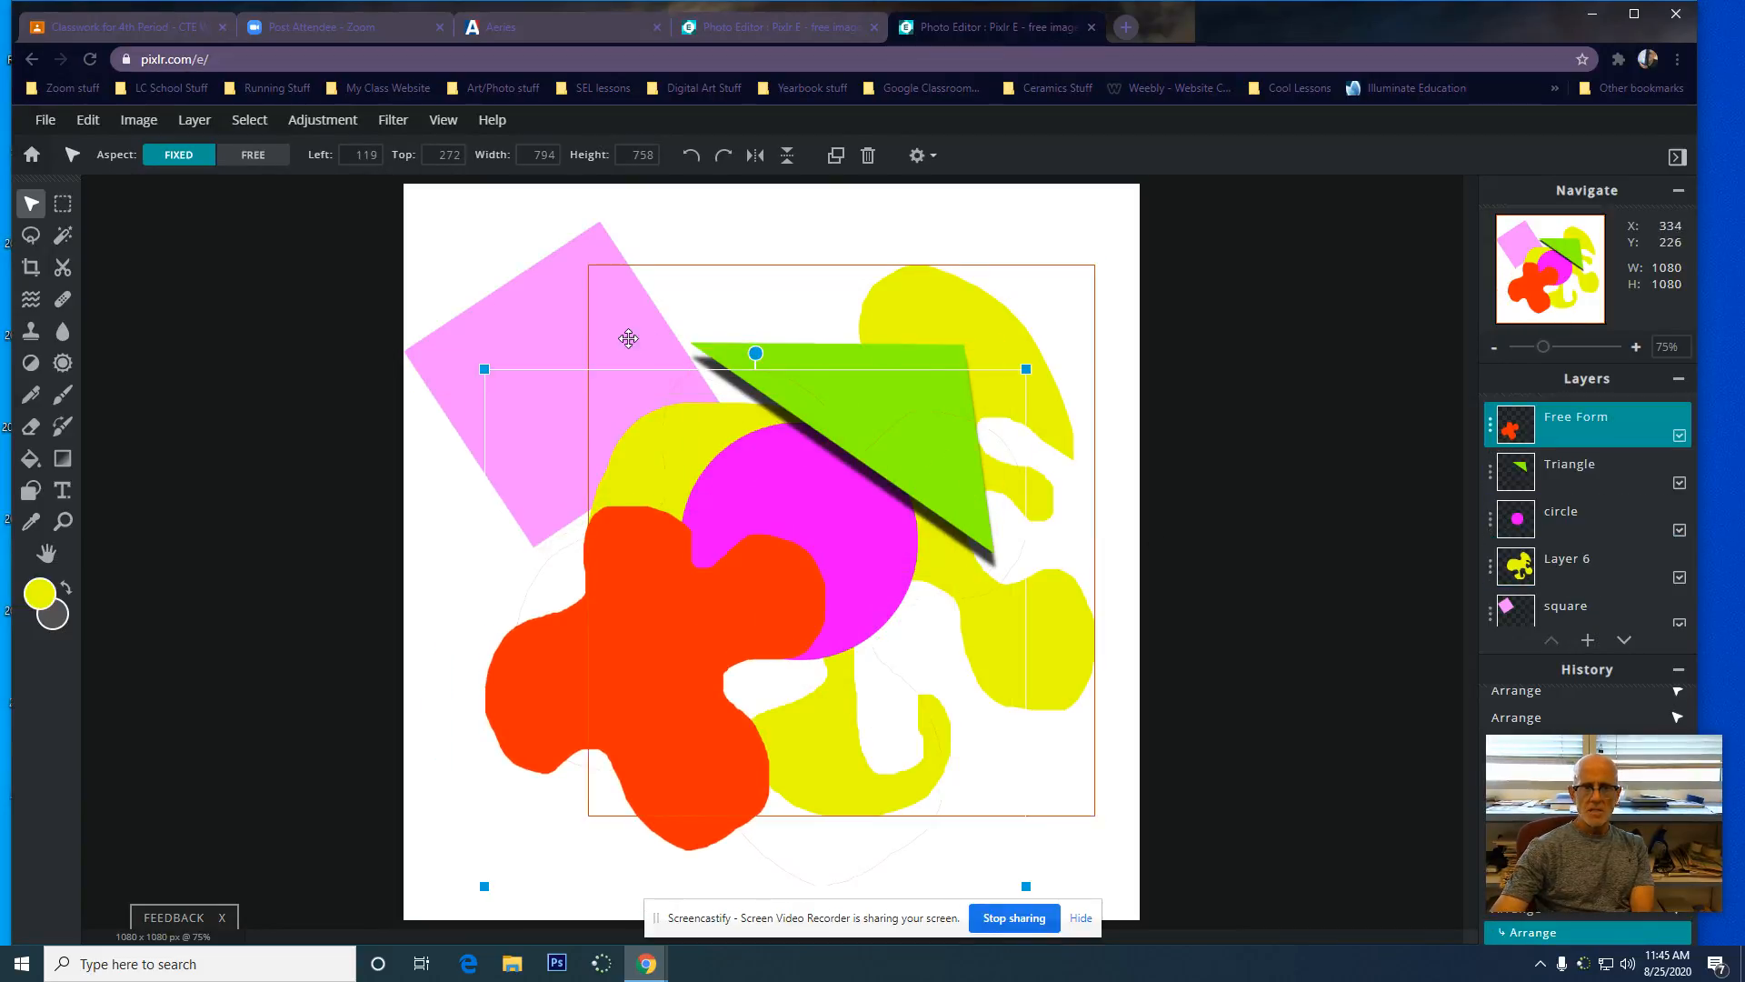
left_click_drag(515, 333, 595, 359)
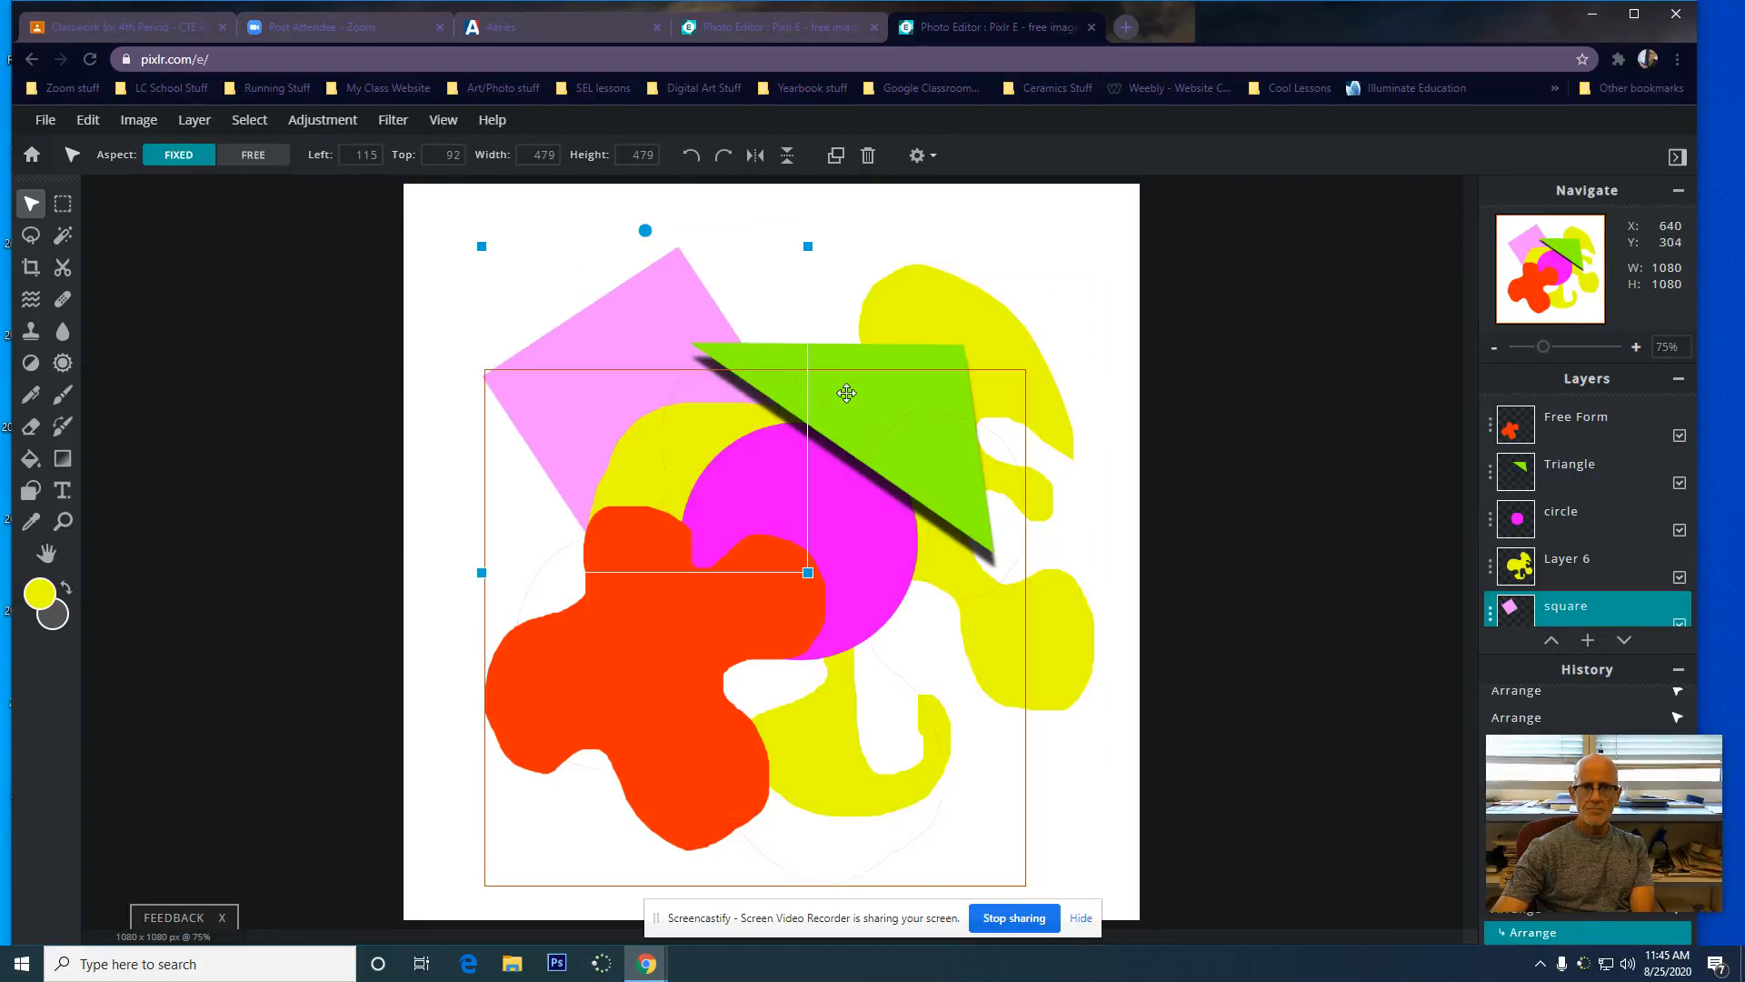
left_click_drag(879, 425, 901, 400)
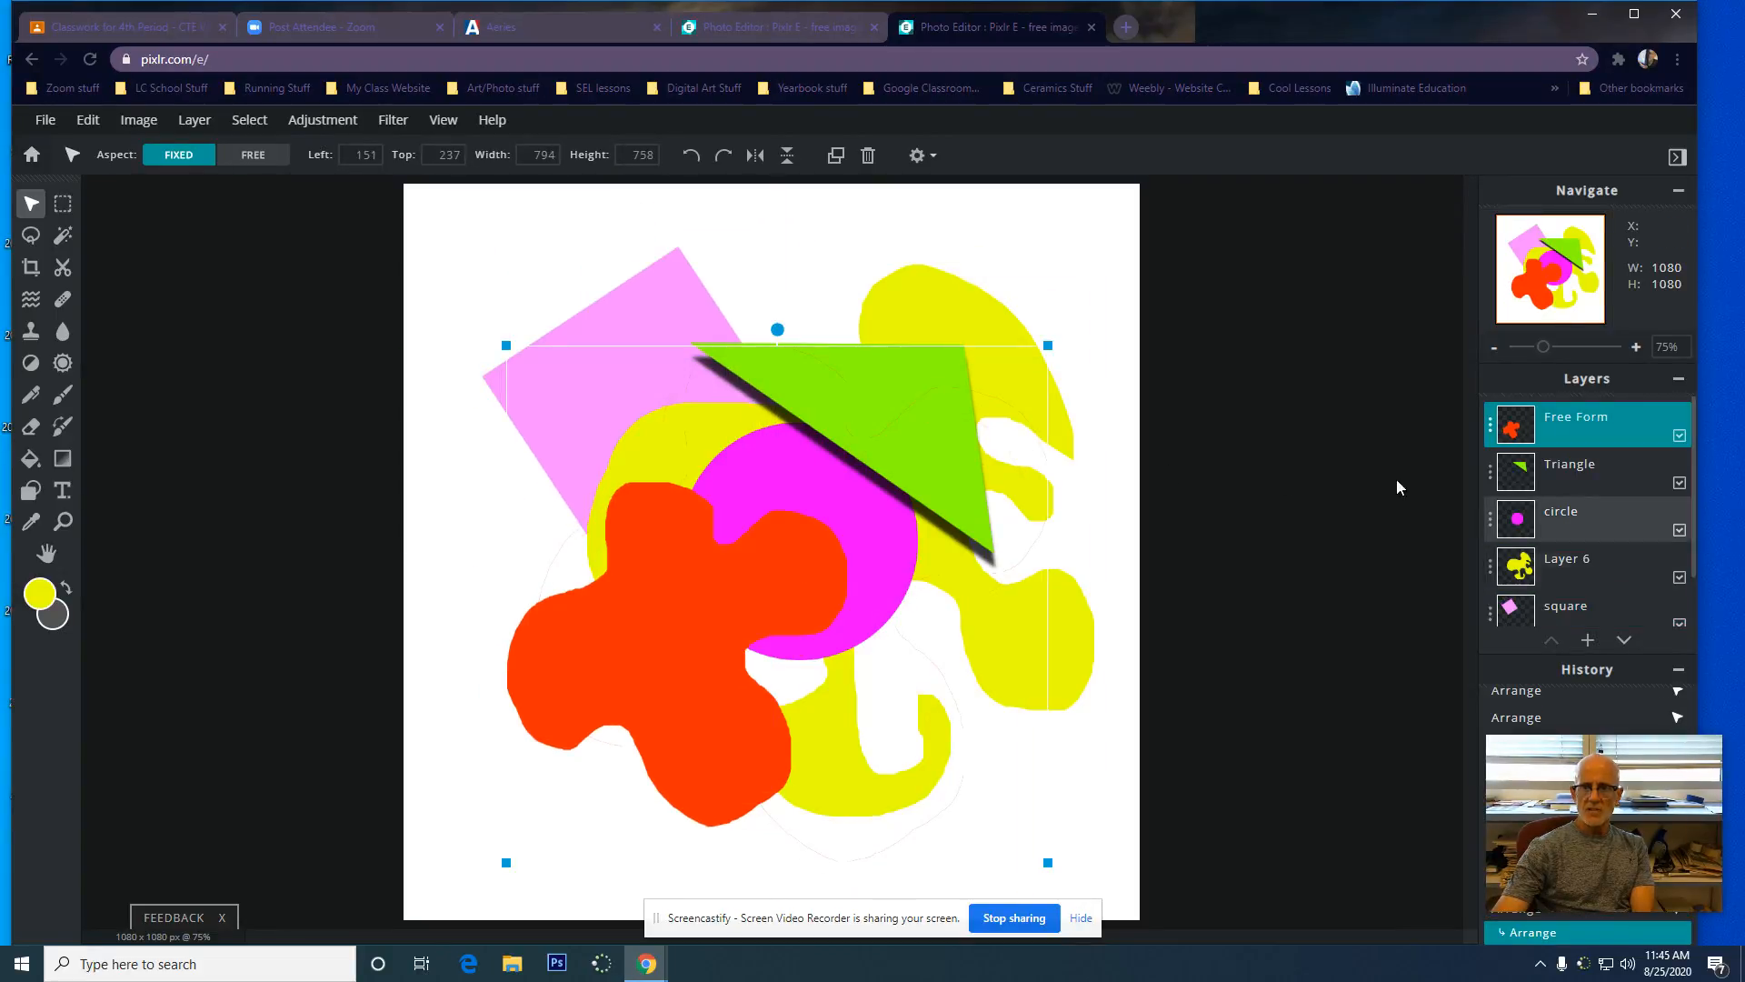
left_click_drag(827, 358, 758, 335)
left_click_drag(549, 311, 606, 270)
left_click_drag(923, 300, 964, 258)
left_click_drag(916, 391, 918, 452)
mouse_move(837, 506)
left_mouse_down()
mouse_move(754, 462)
mouse_move(862, 492)
left_mouse_up()
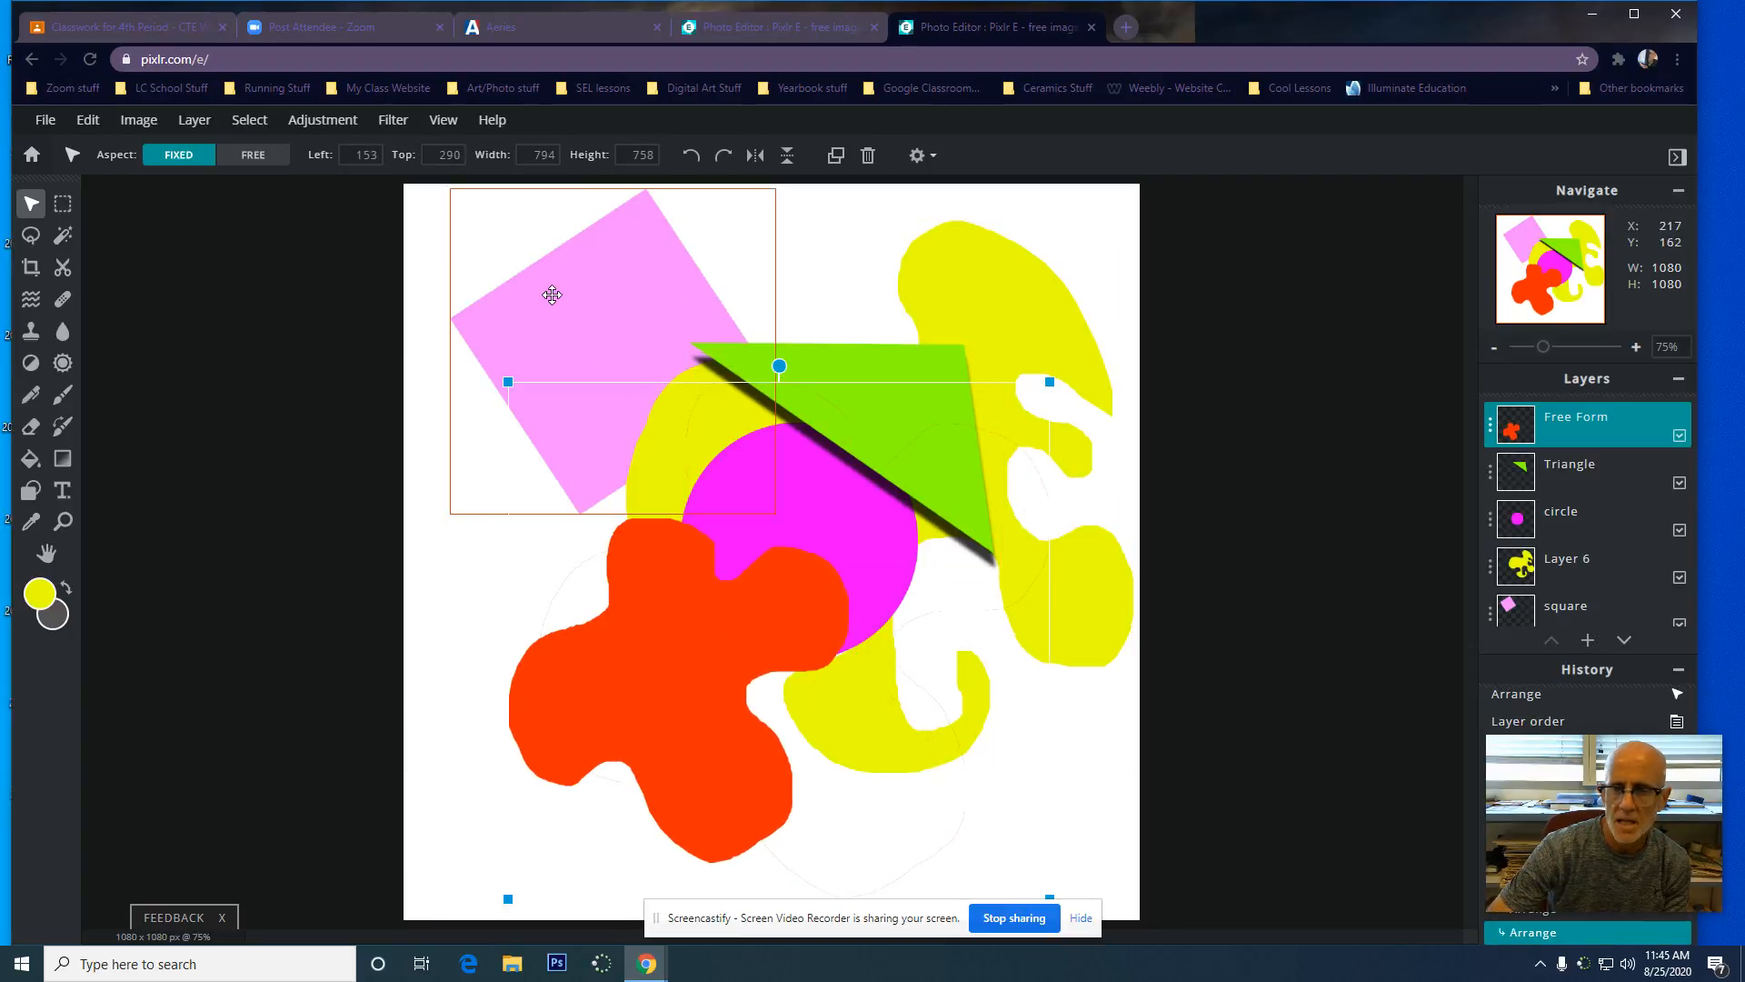
Nudge the pink square left, then move the yellow shape left and scale it down to about 531 × 577 px
left_click_drag(553, 294, 535, 294)
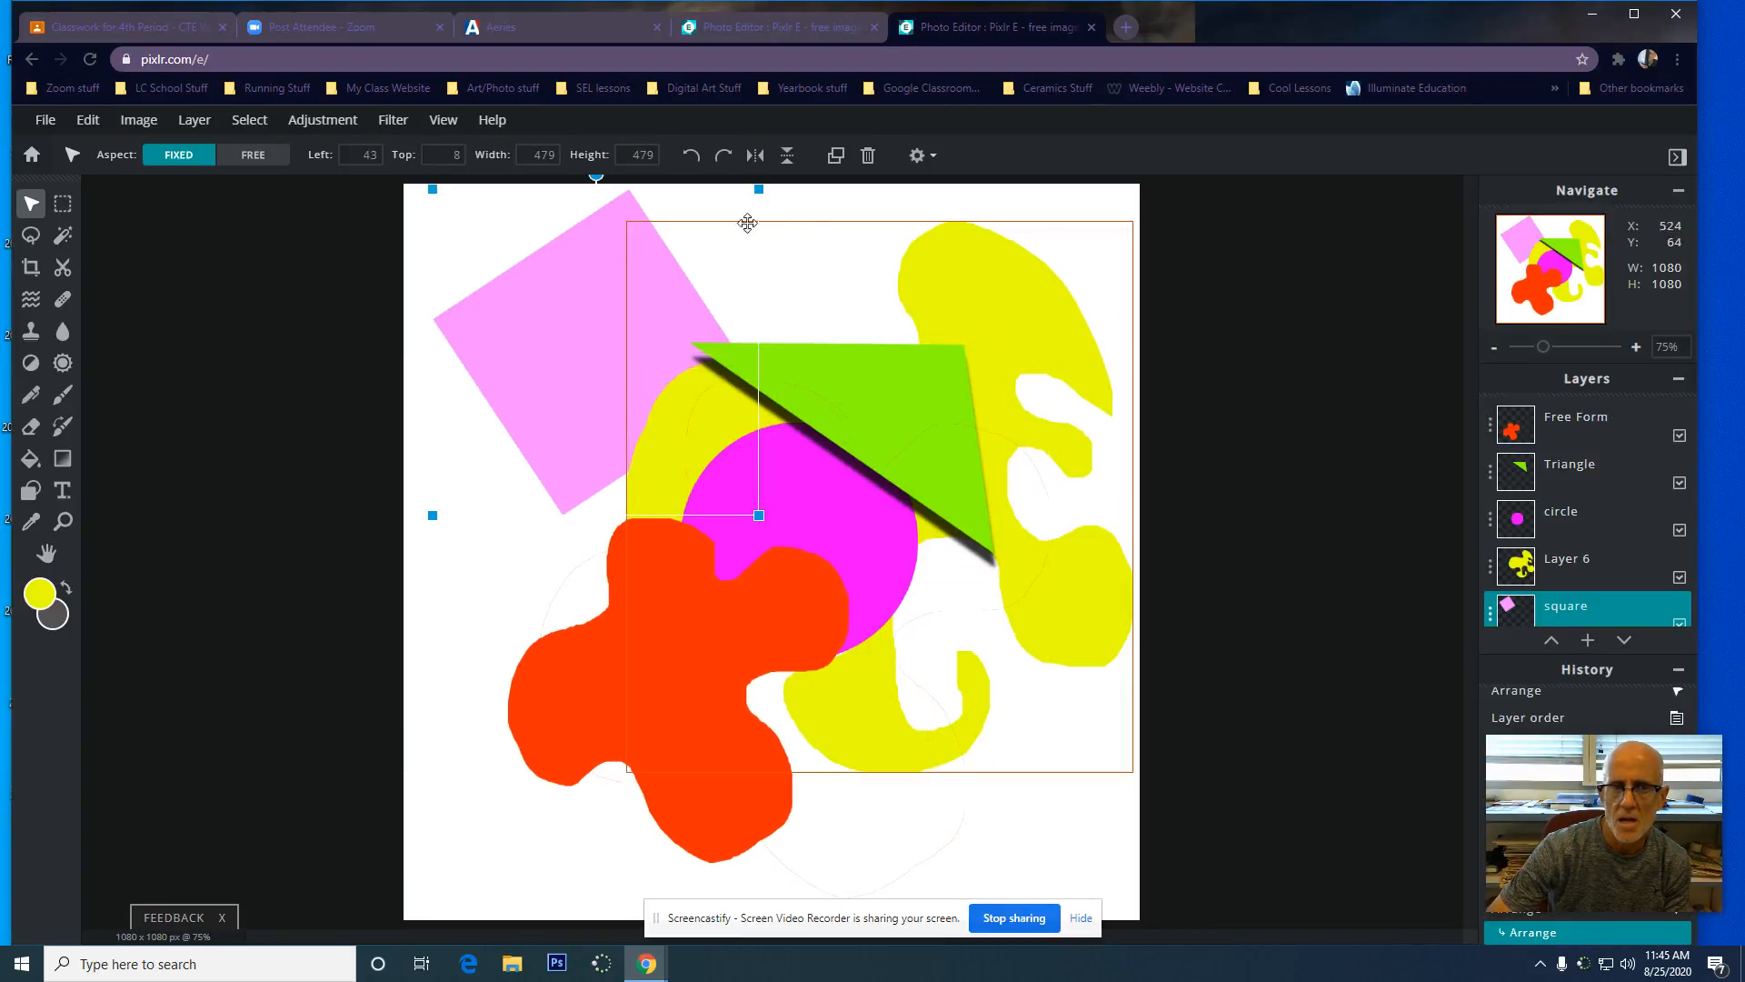
left_click_drag(1009, 333, 917, 324)
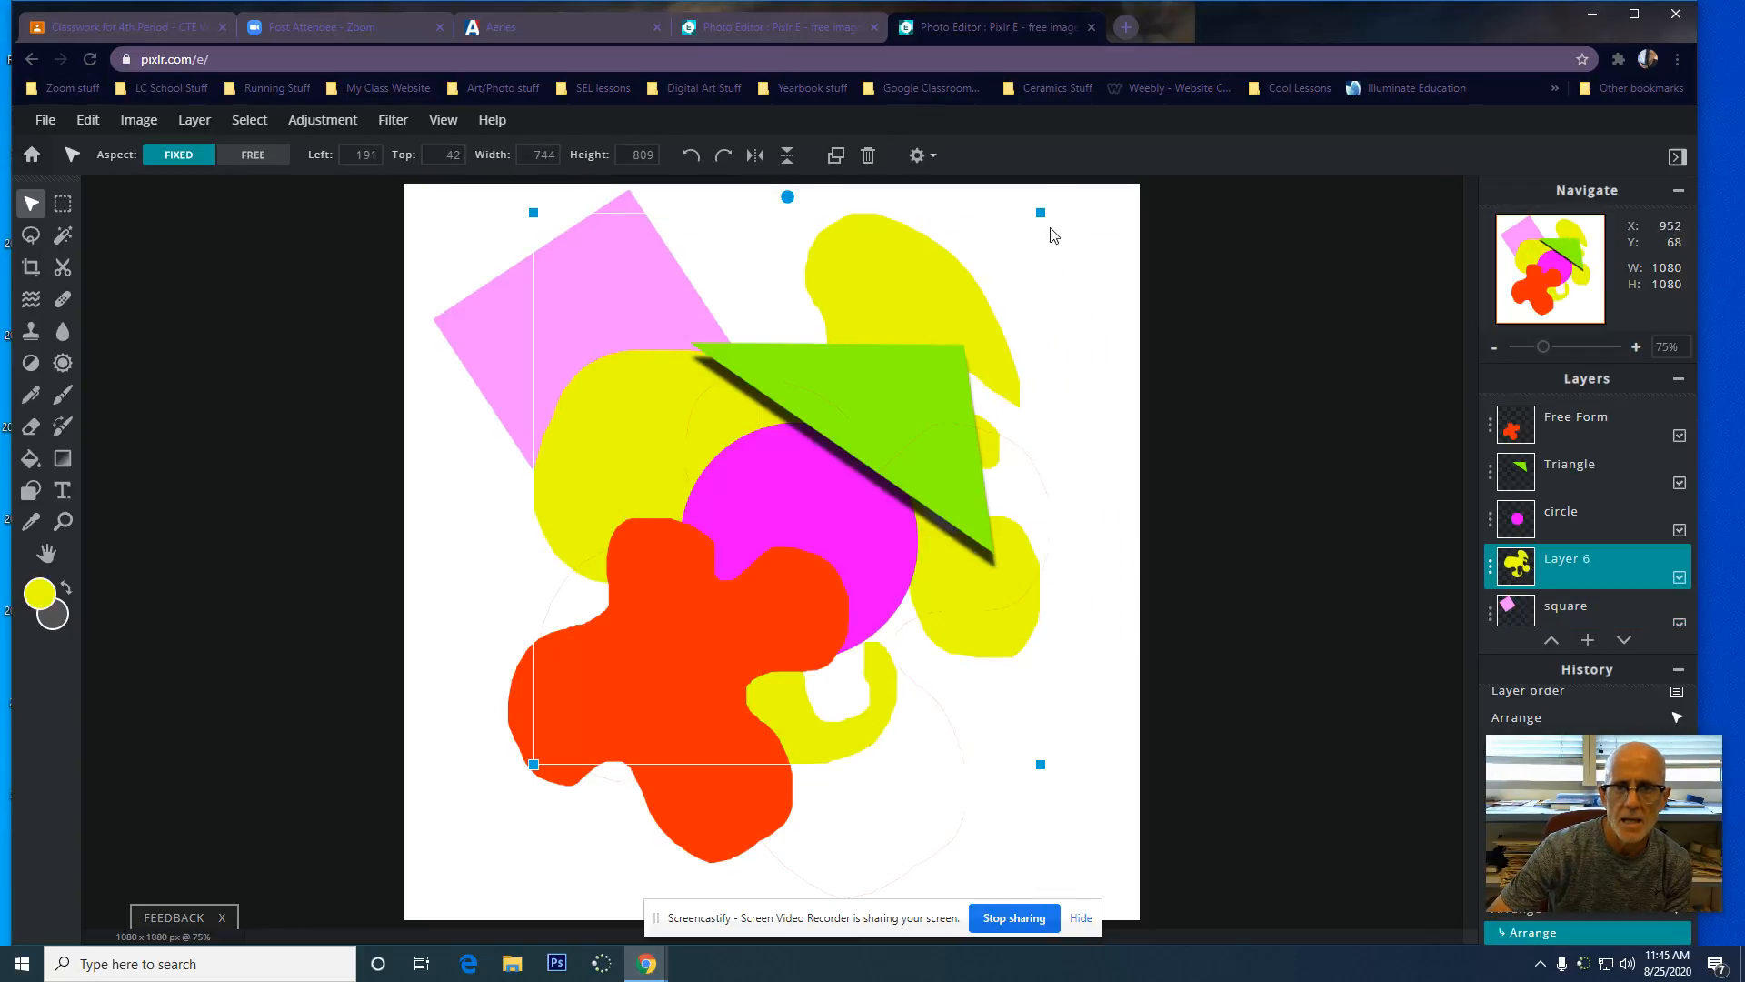
left_click_drag(1043, 215, 896, 370)
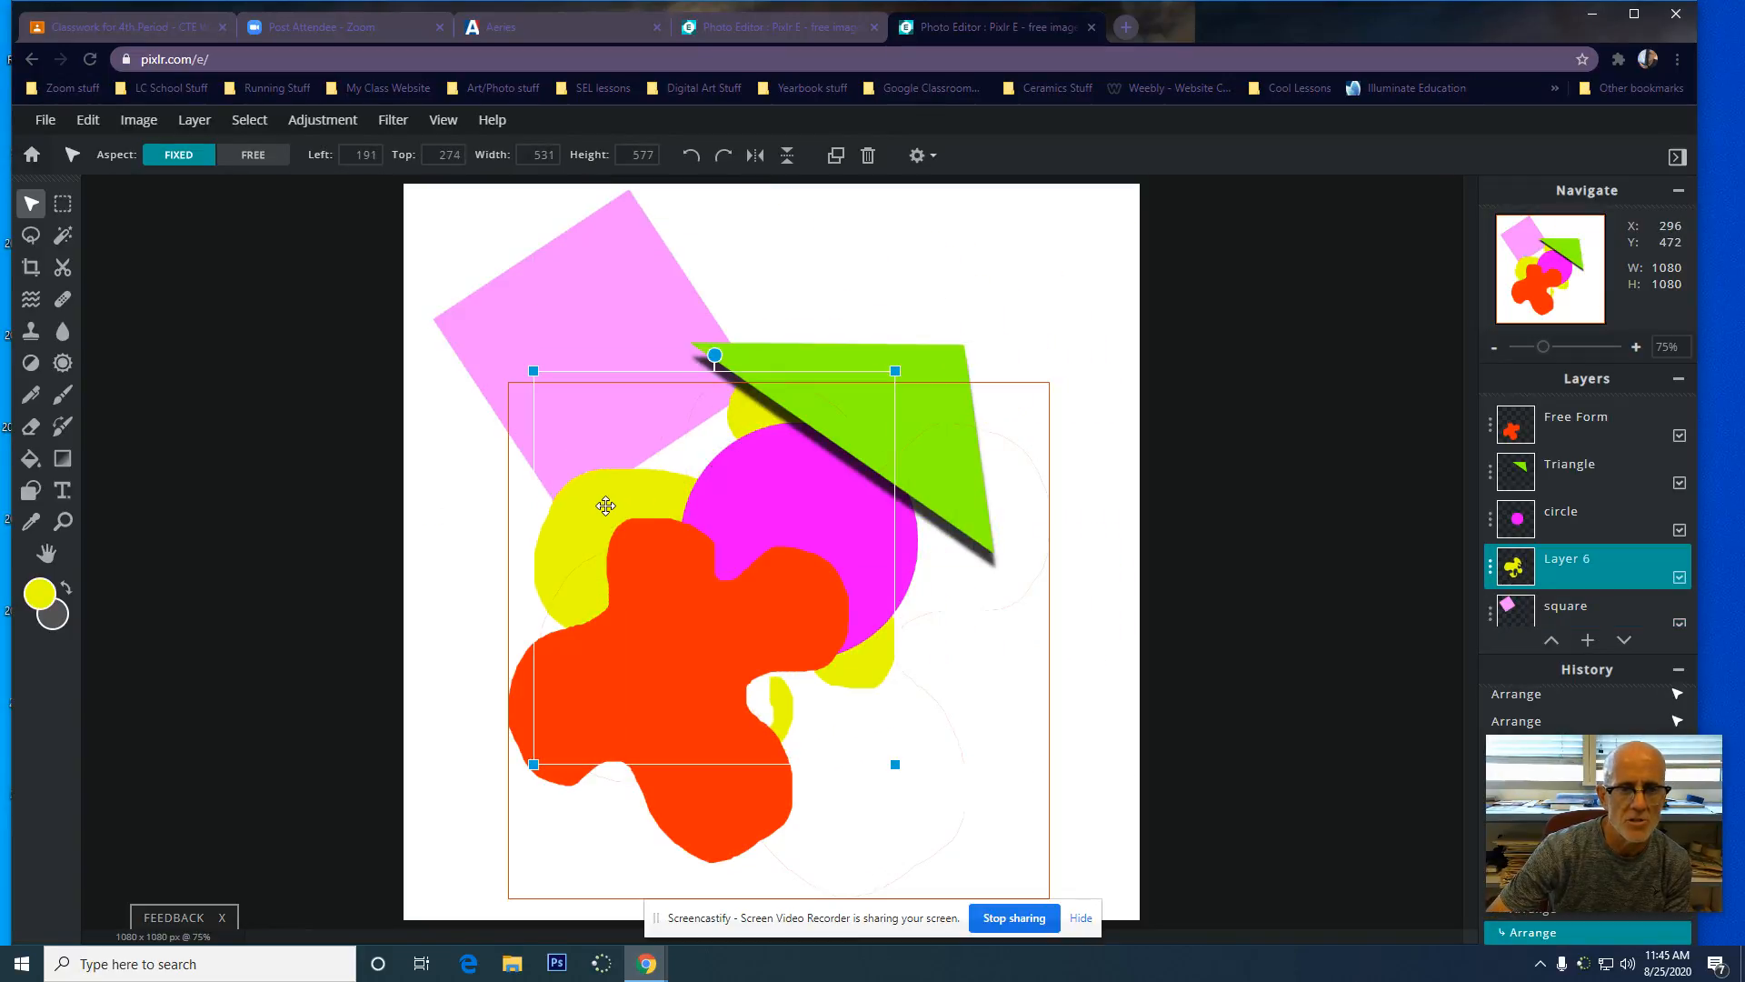
Move the red free form over the lower part of the magenta circle and shift the green triangle up and right
left_click_drag(657, 654, 686, 613)
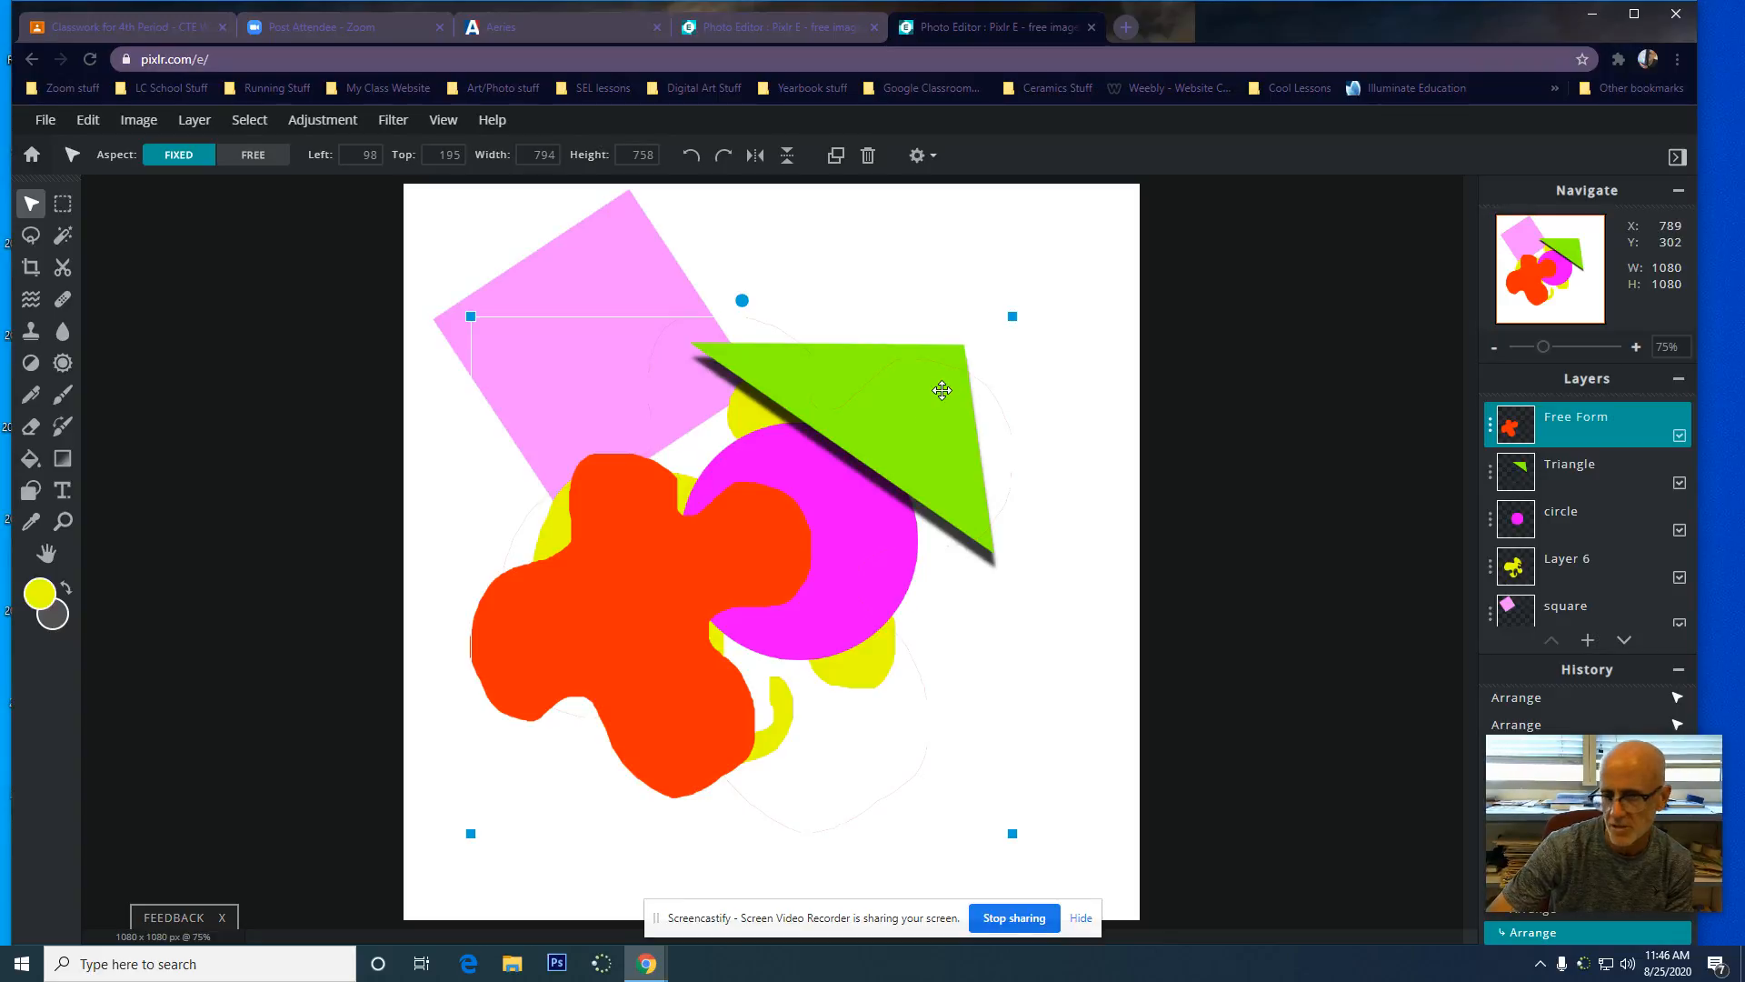
left_click_drag(924, 406, 1009, 467)
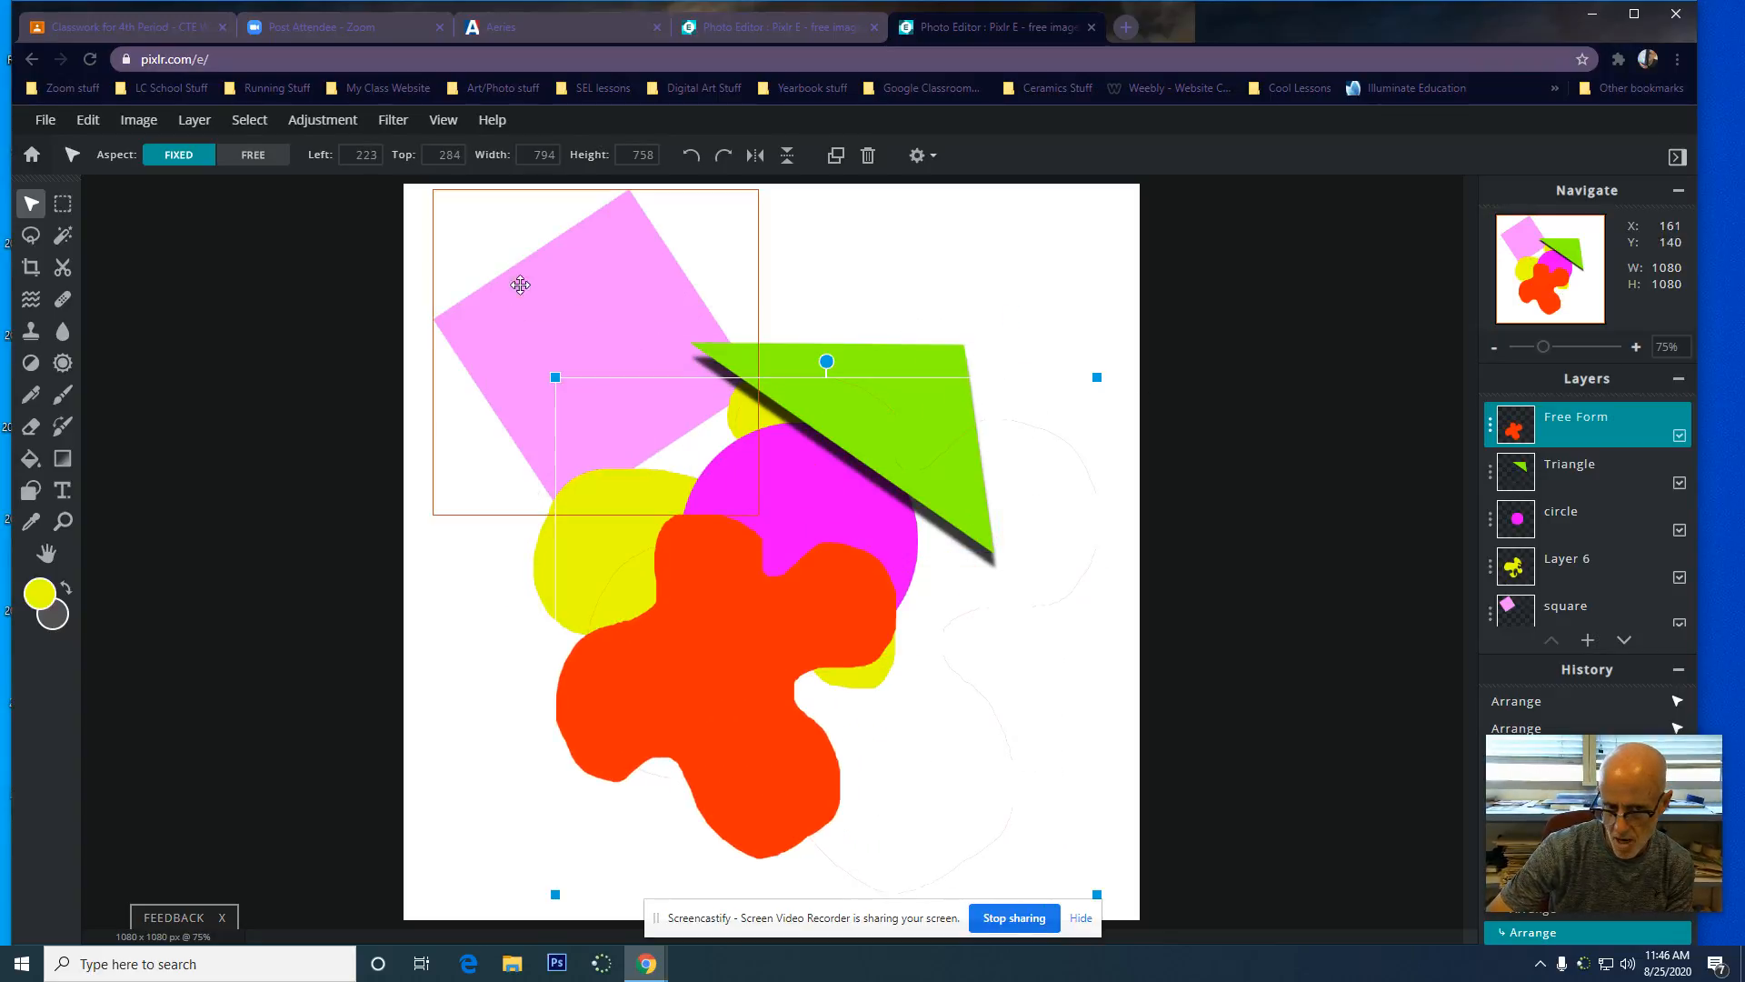
left_click(551, 294)
left_click(924, 402)
left_click_drag(886, 359, 925, 290)
left_click(583, 313)
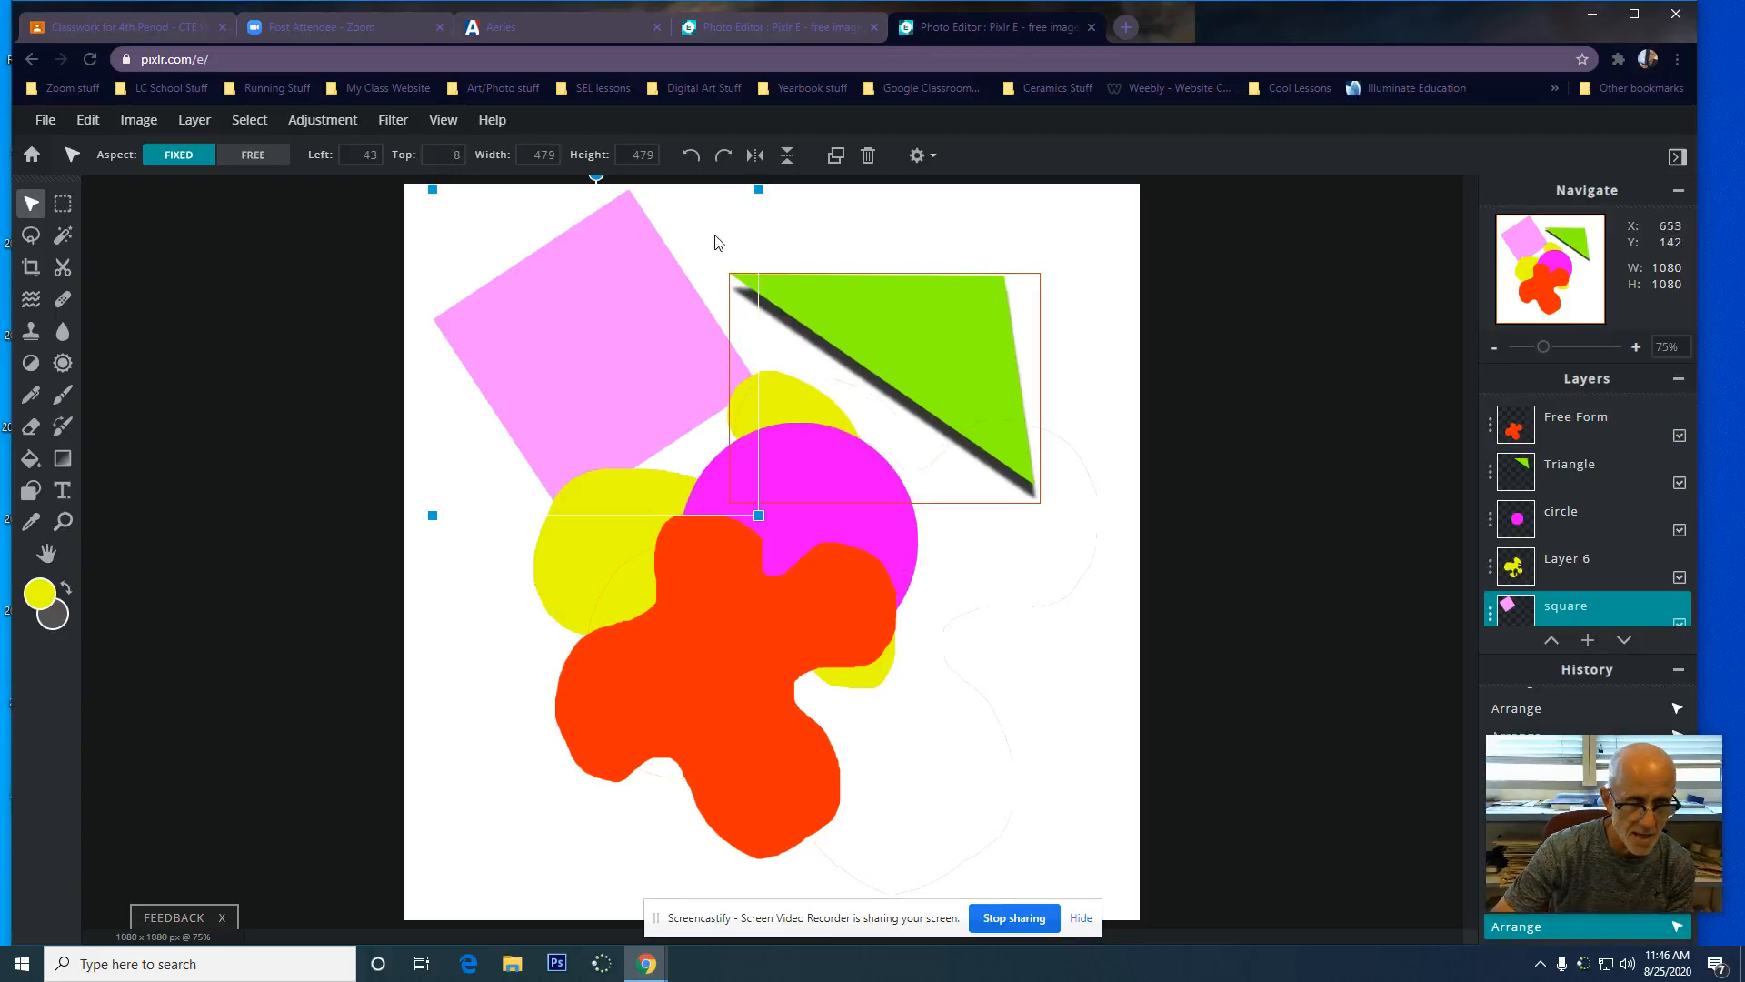
Examine the polygon type of the Lasso tool and the rectangle and ellipse types of the Marquee tool
left_click(30, 239)
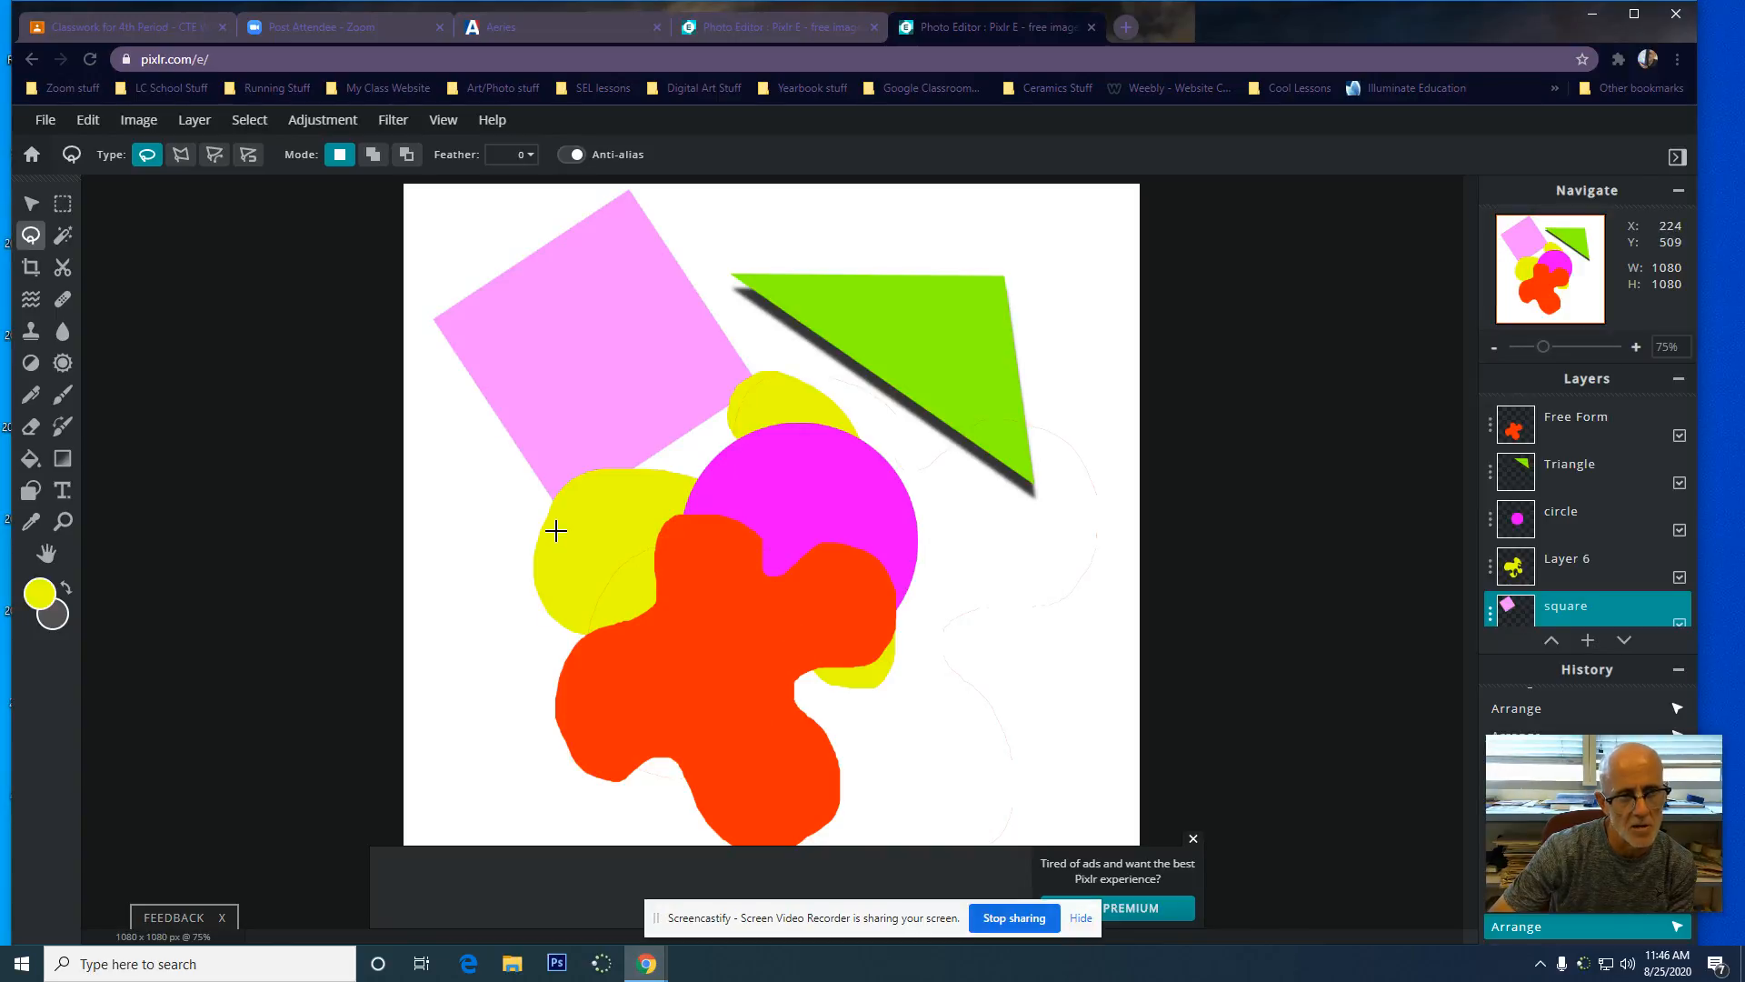
left_click(181, 157)
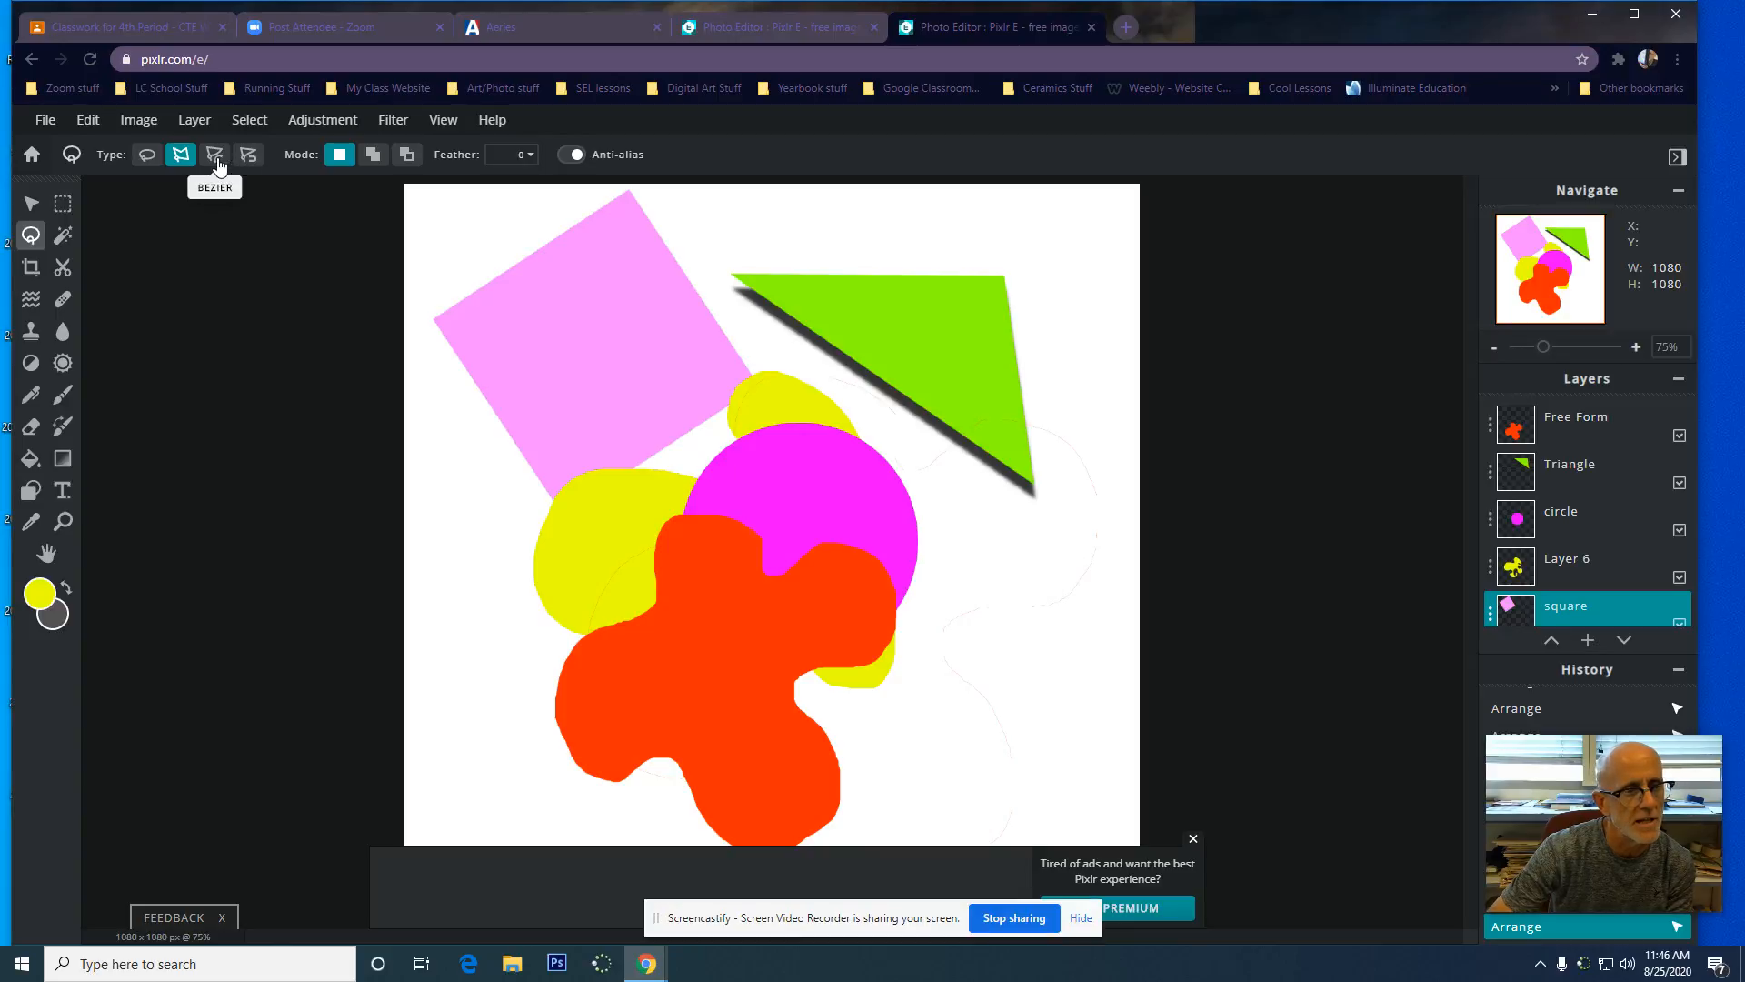
left_click(63, 209)
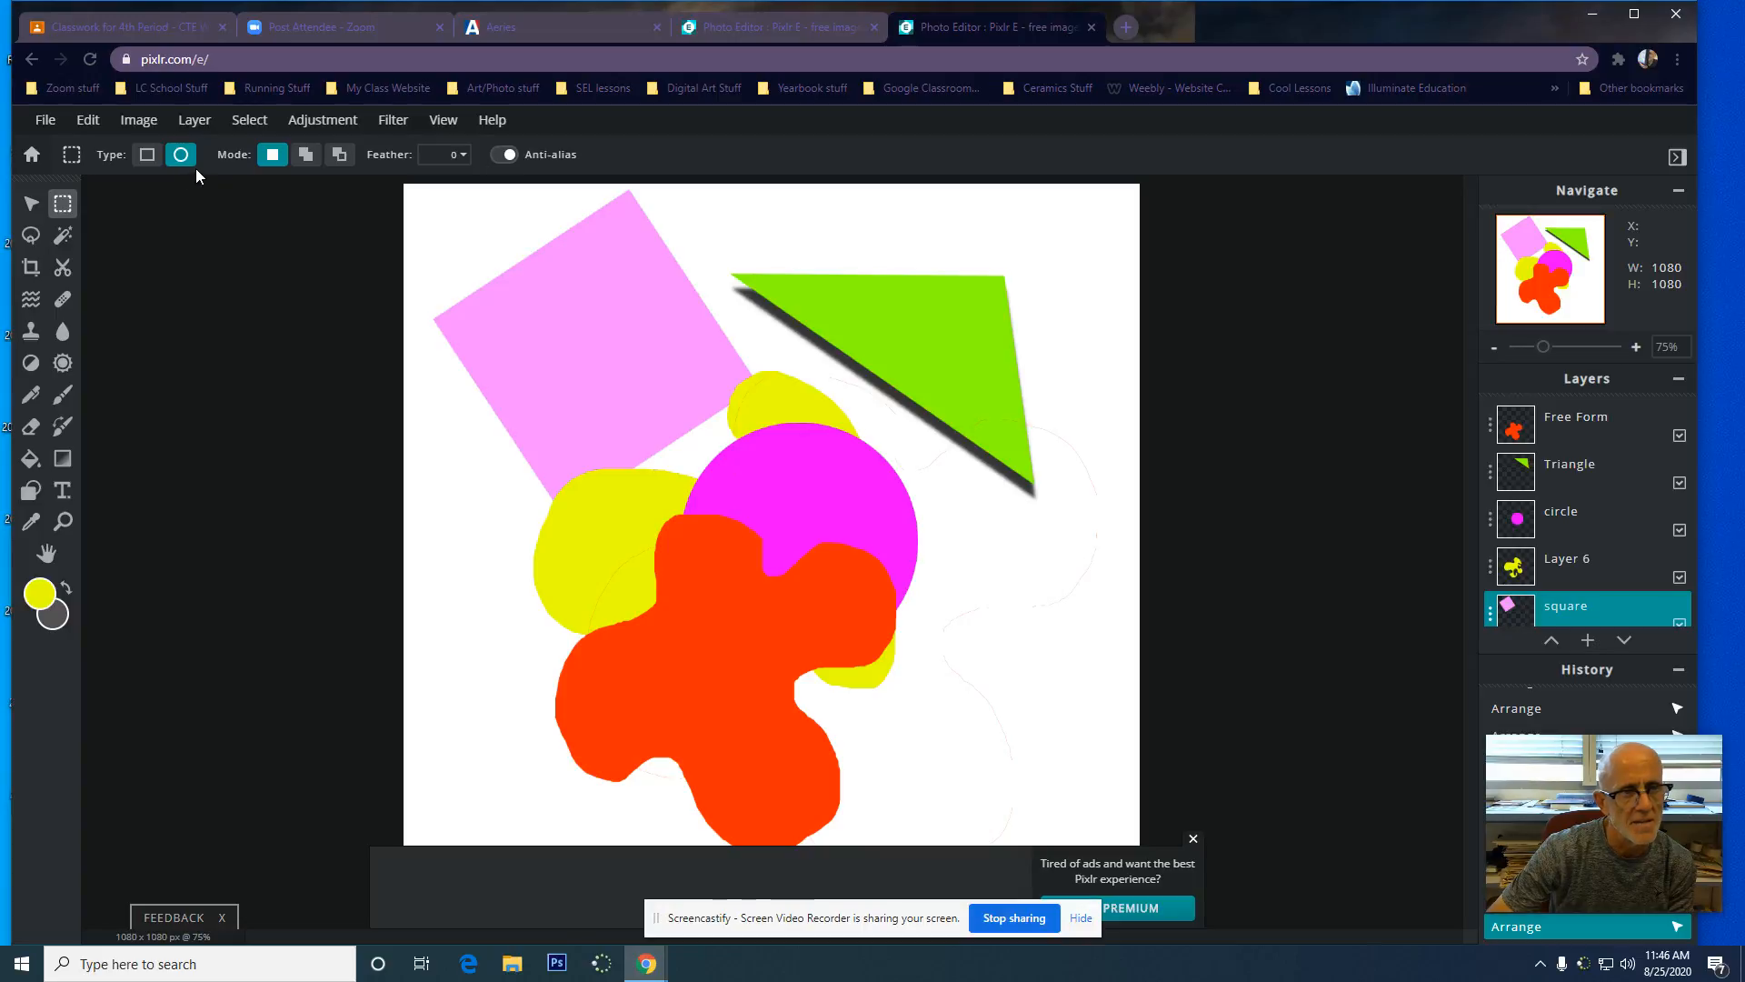
left_click(146, 160)
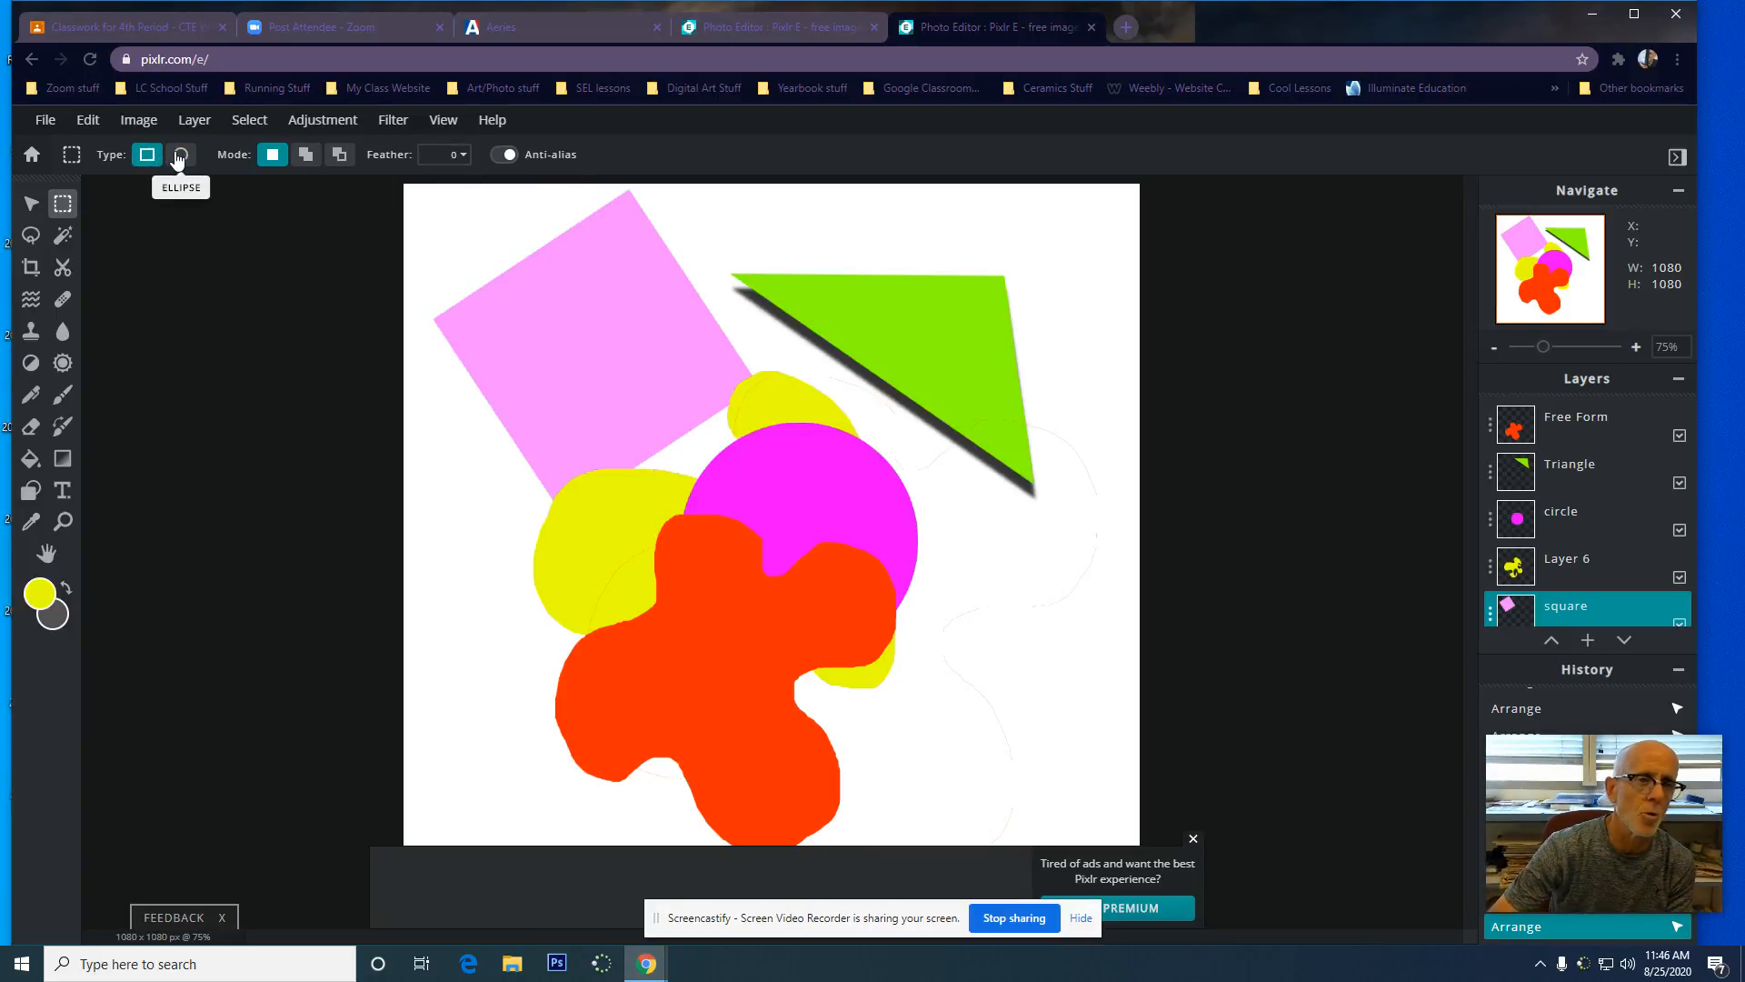
left_click(178, 158)
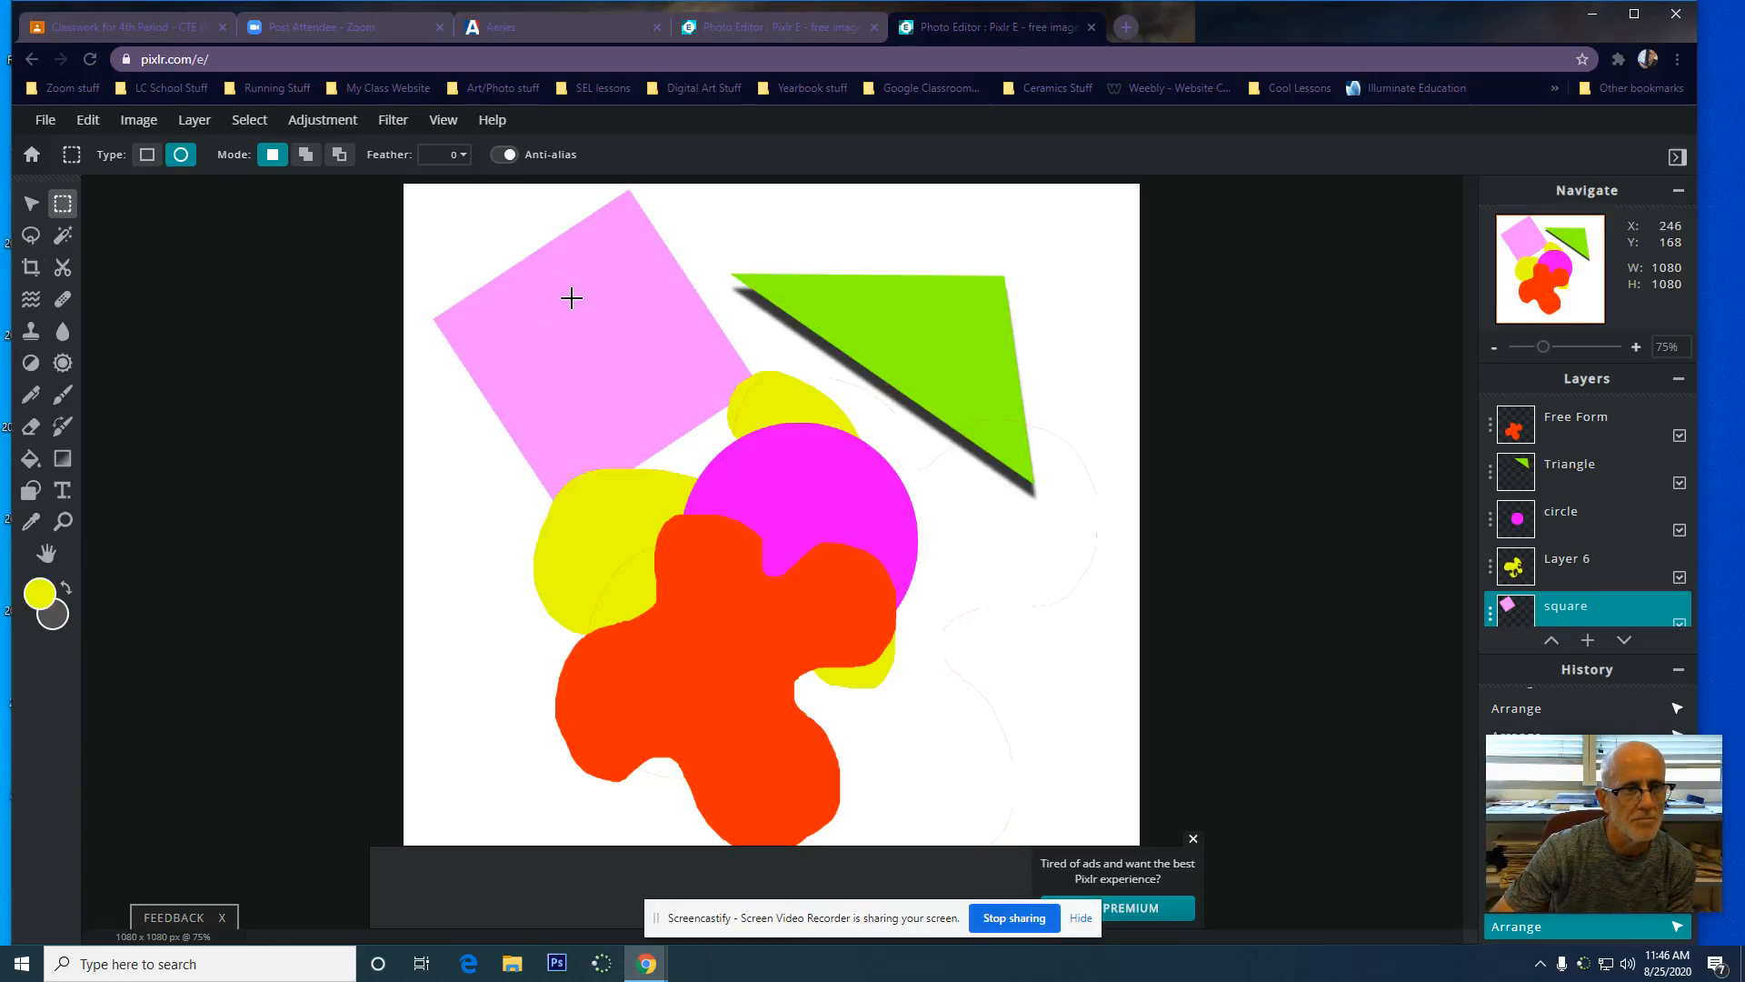
Draw a rectangular marquee selection of about 463 × 727 px over the shapes, shift it left, and deselect it
left_click(147, 162)
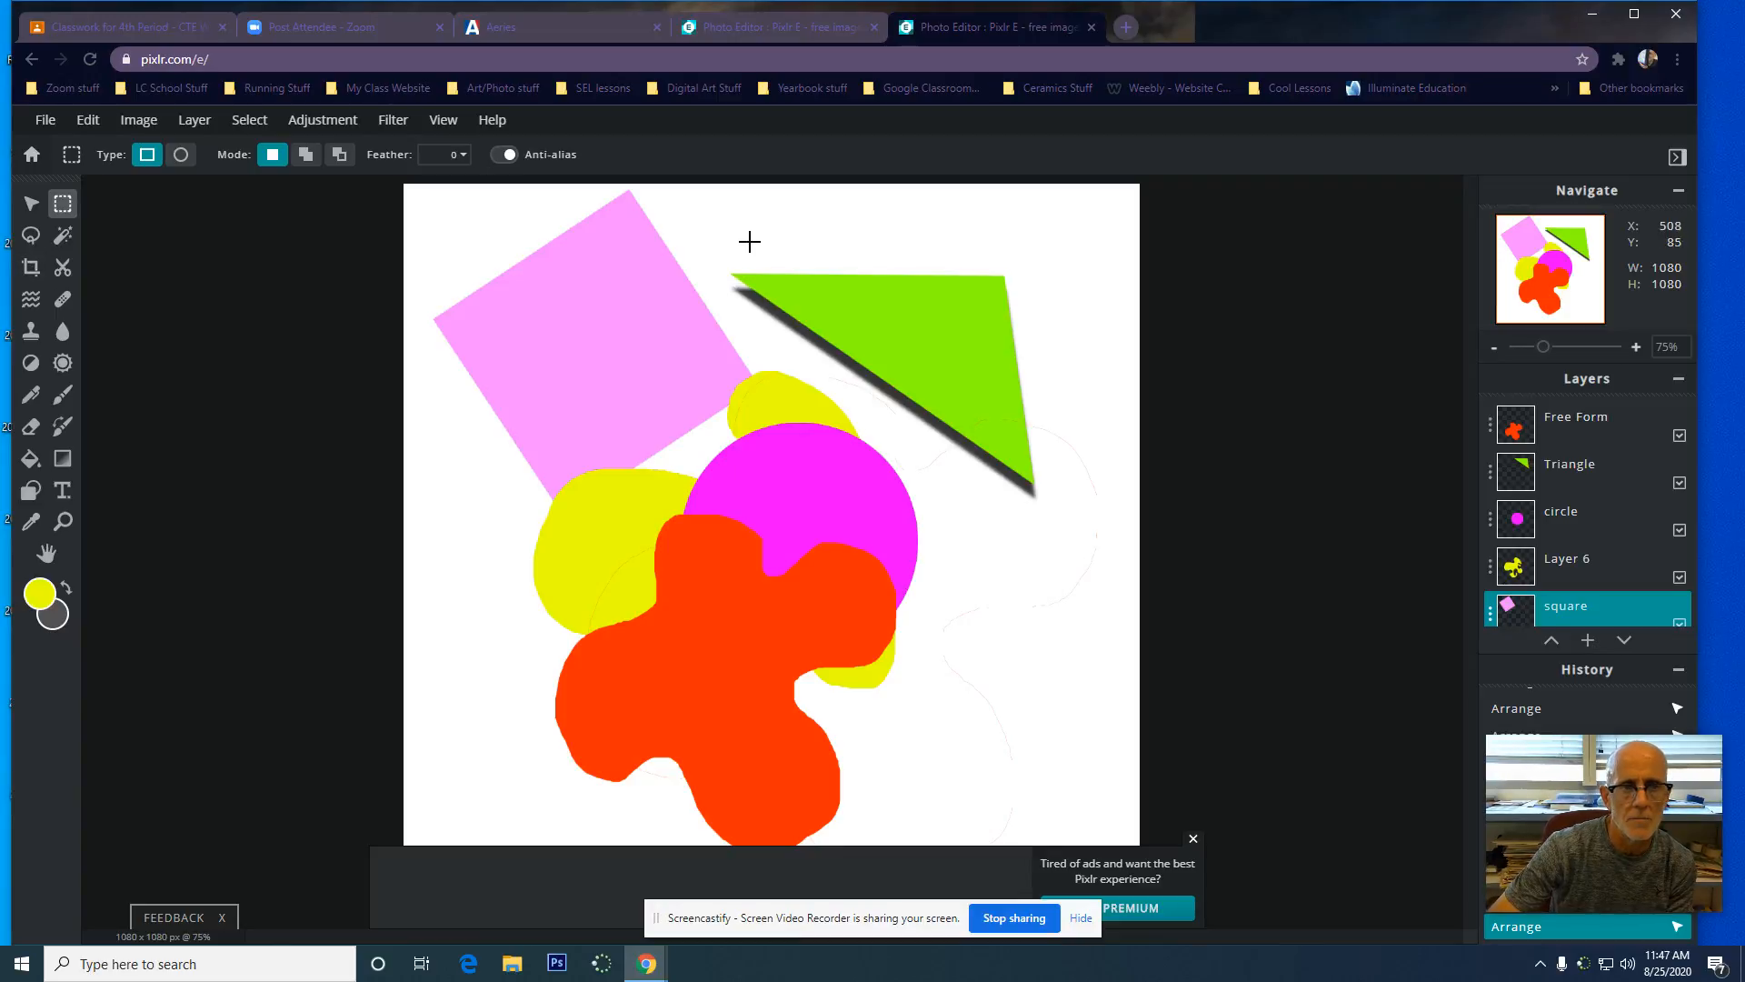
left_click_drag(750, 240, 1067, 736)
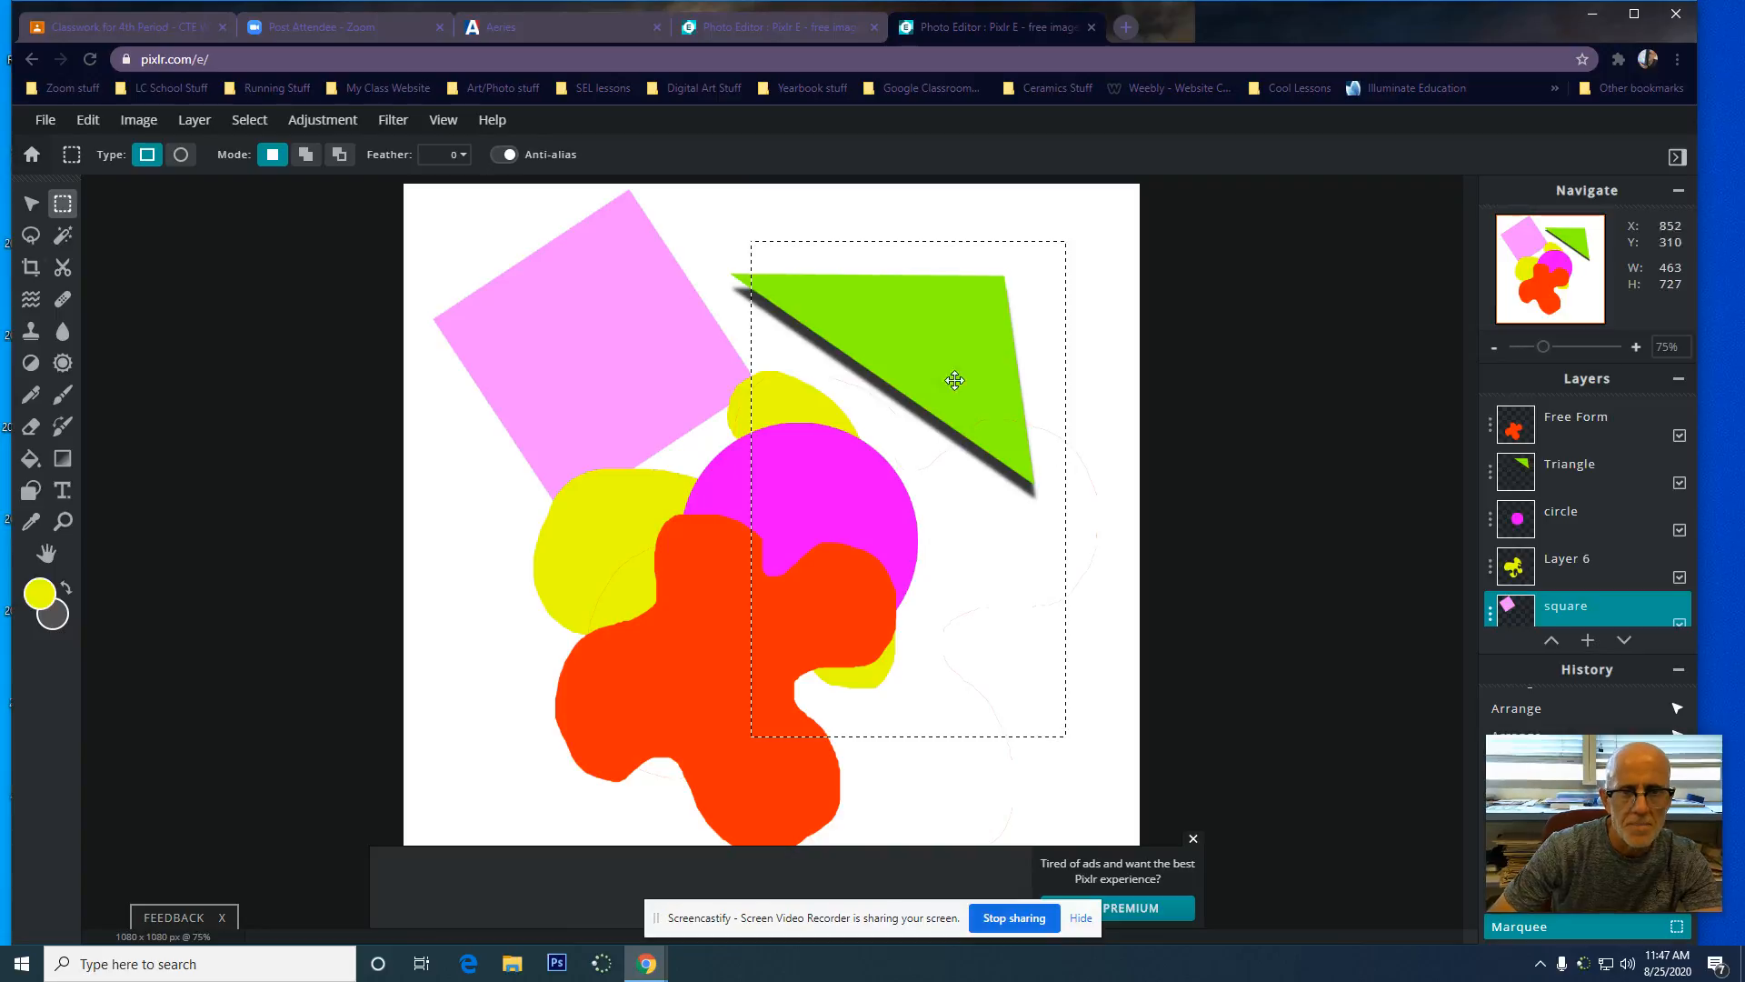
left_click_drag(889, 347, 854, 356)
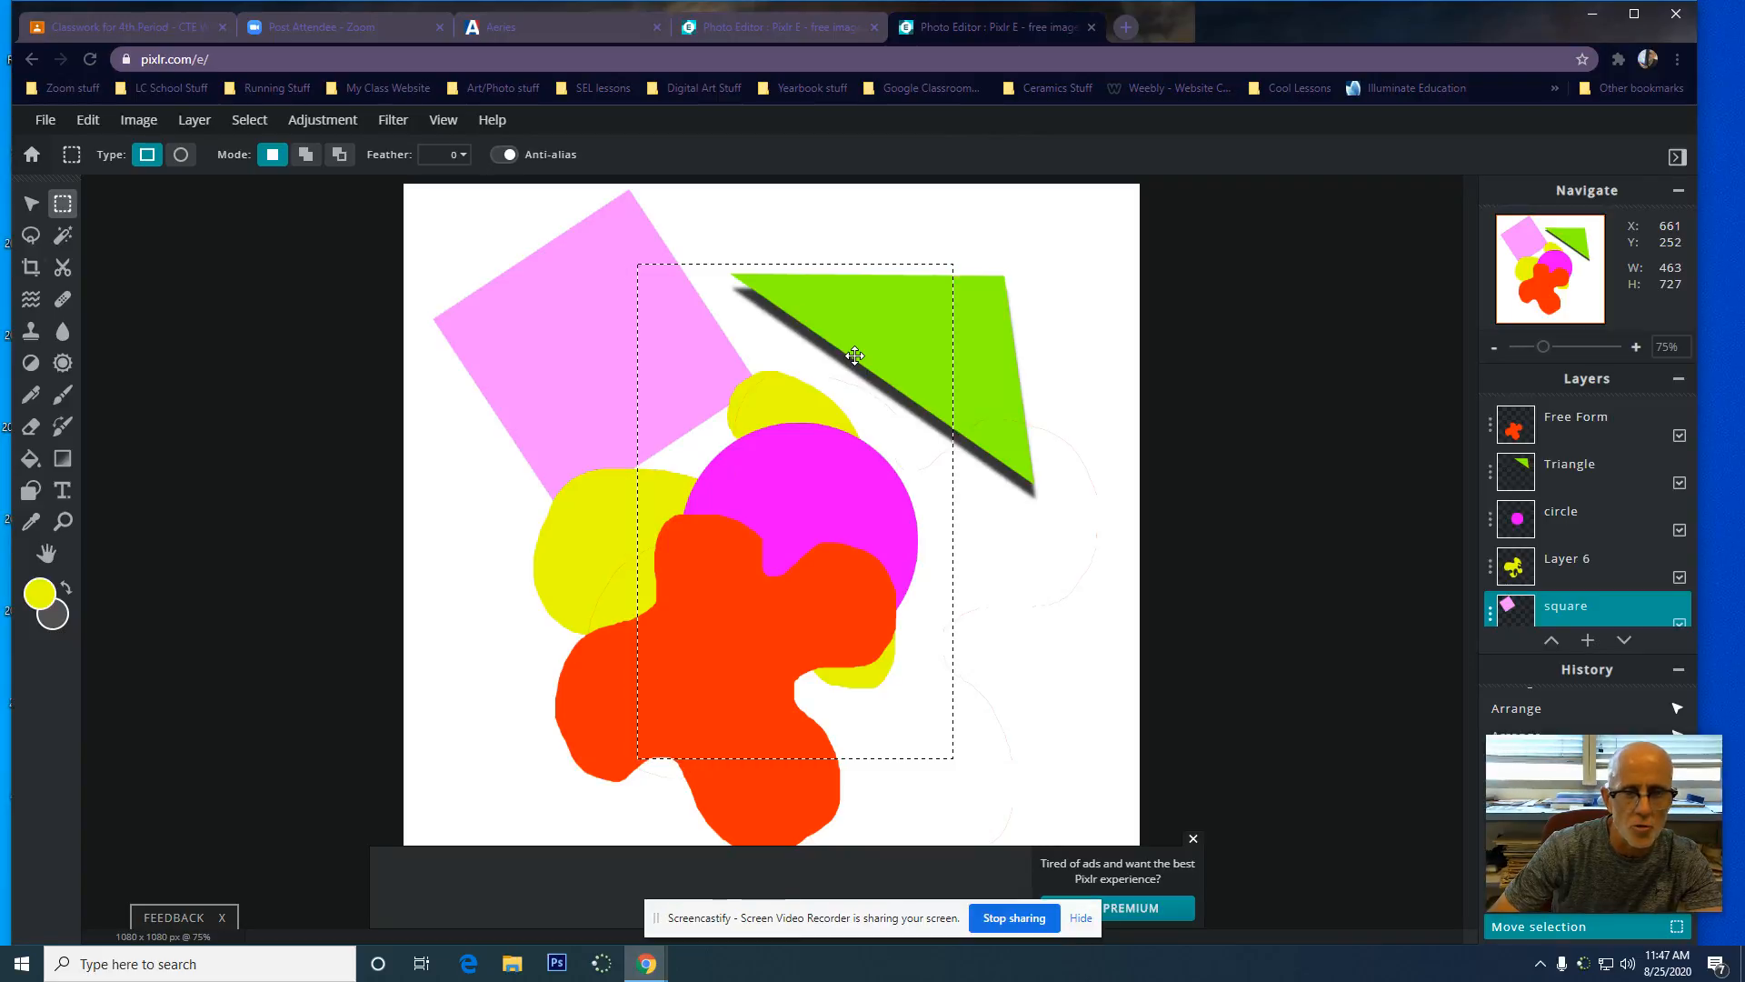
key("ctrl")
key("ctrl+d")
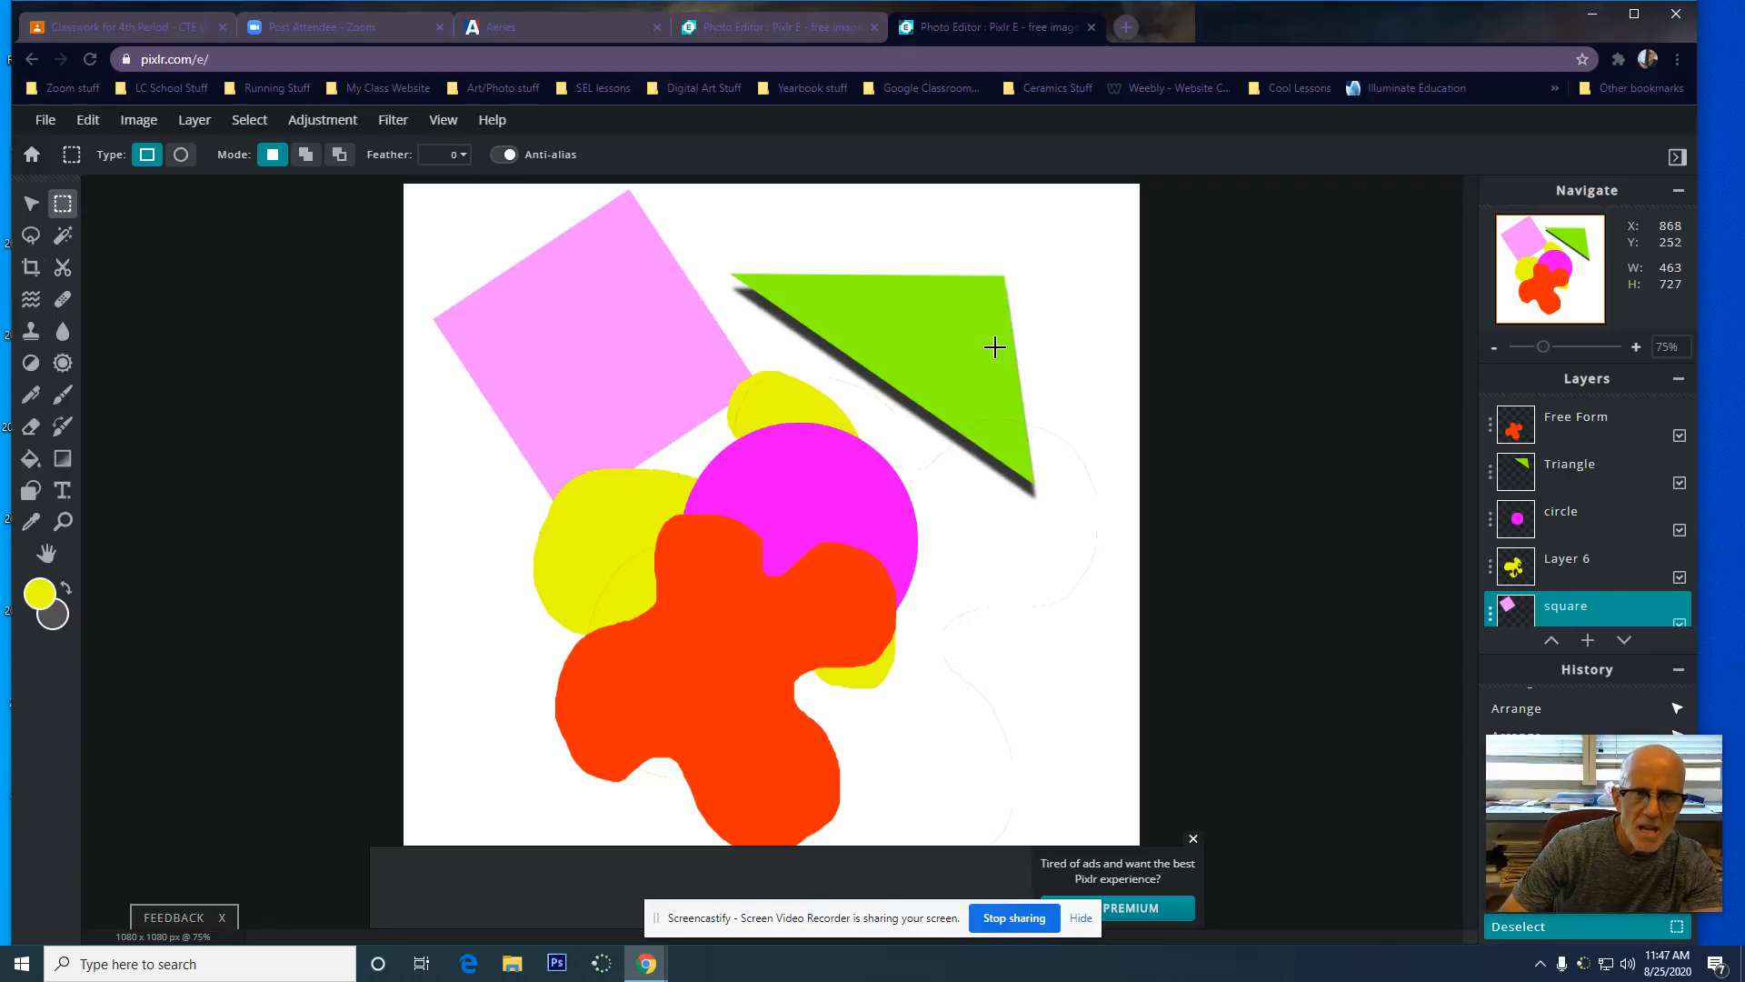
Switch to the other Pixlr image with the three coloured letters and close it
left_click(793, 24)
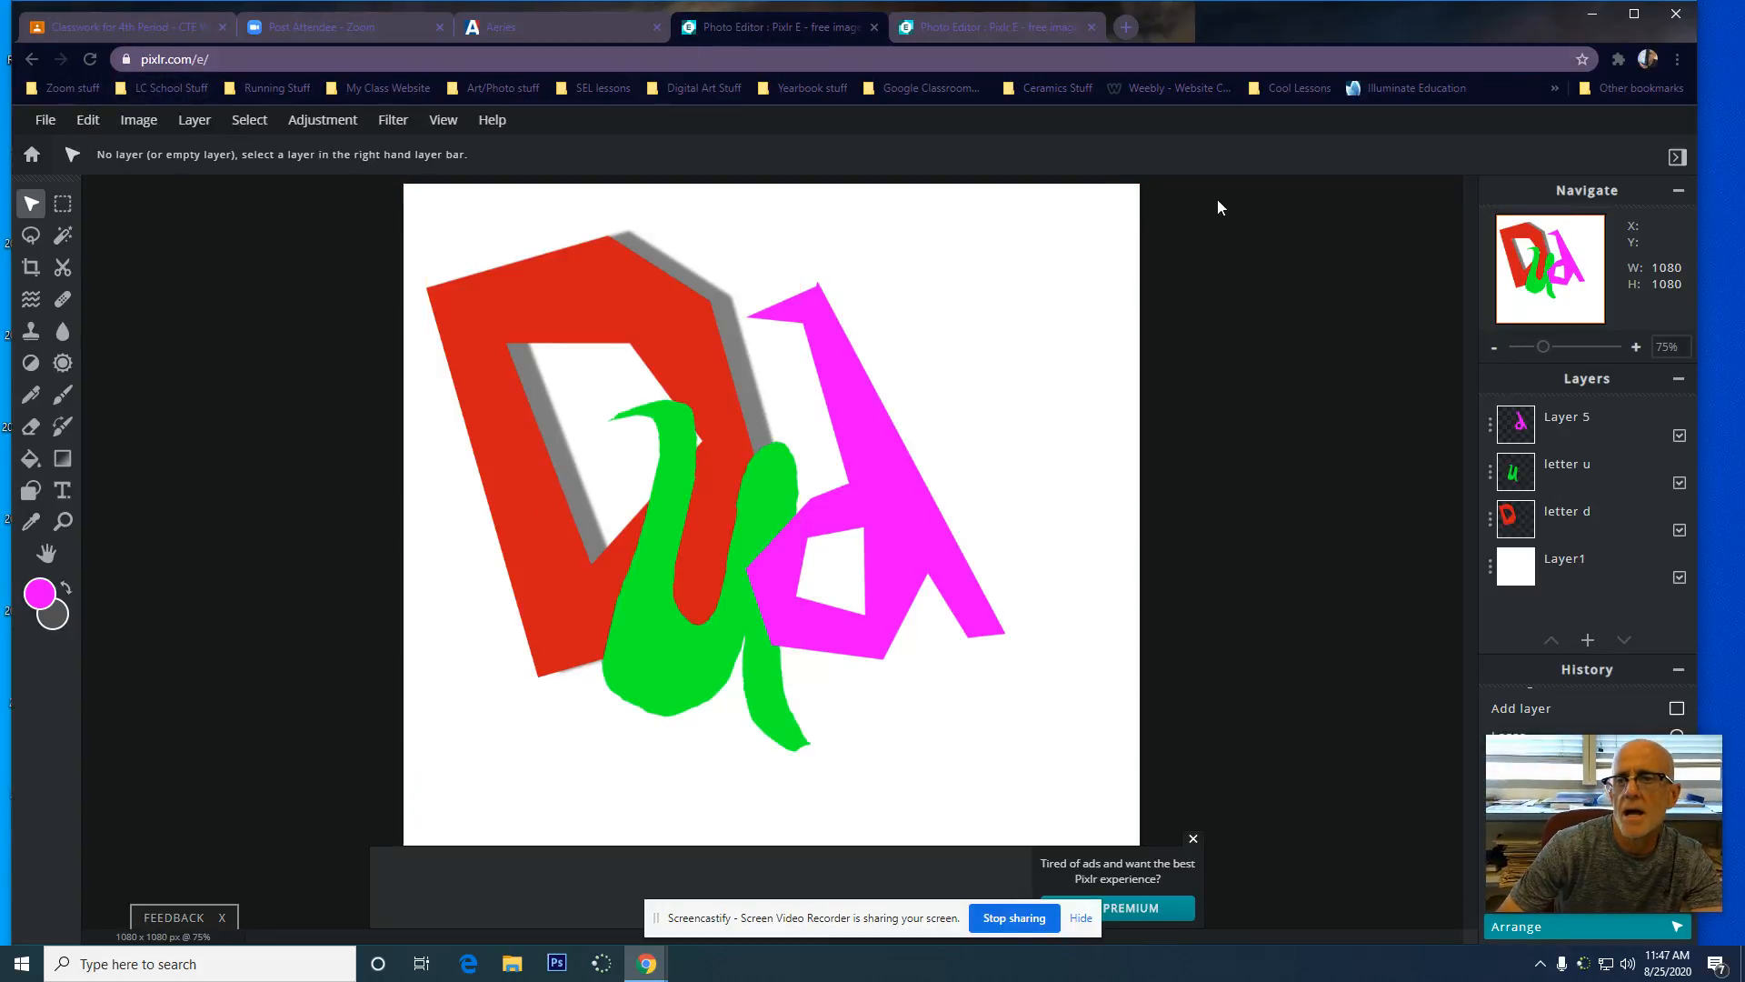
left_click(50, 120)
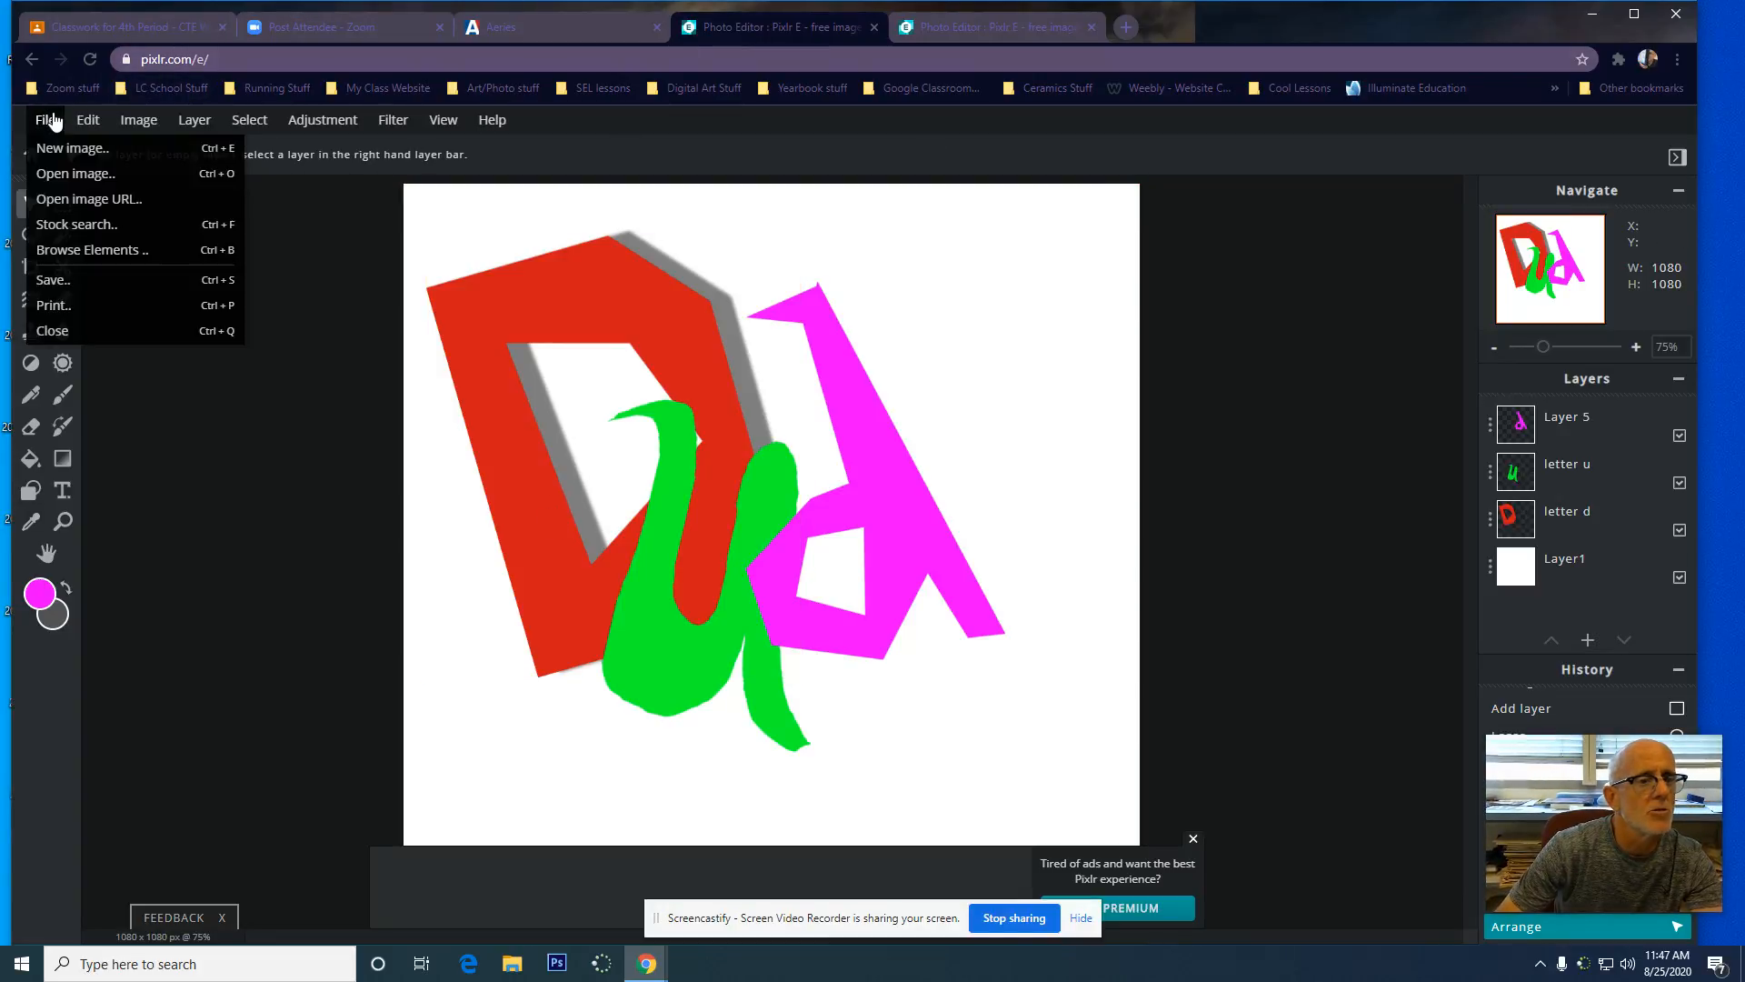
left_click(54, 330)
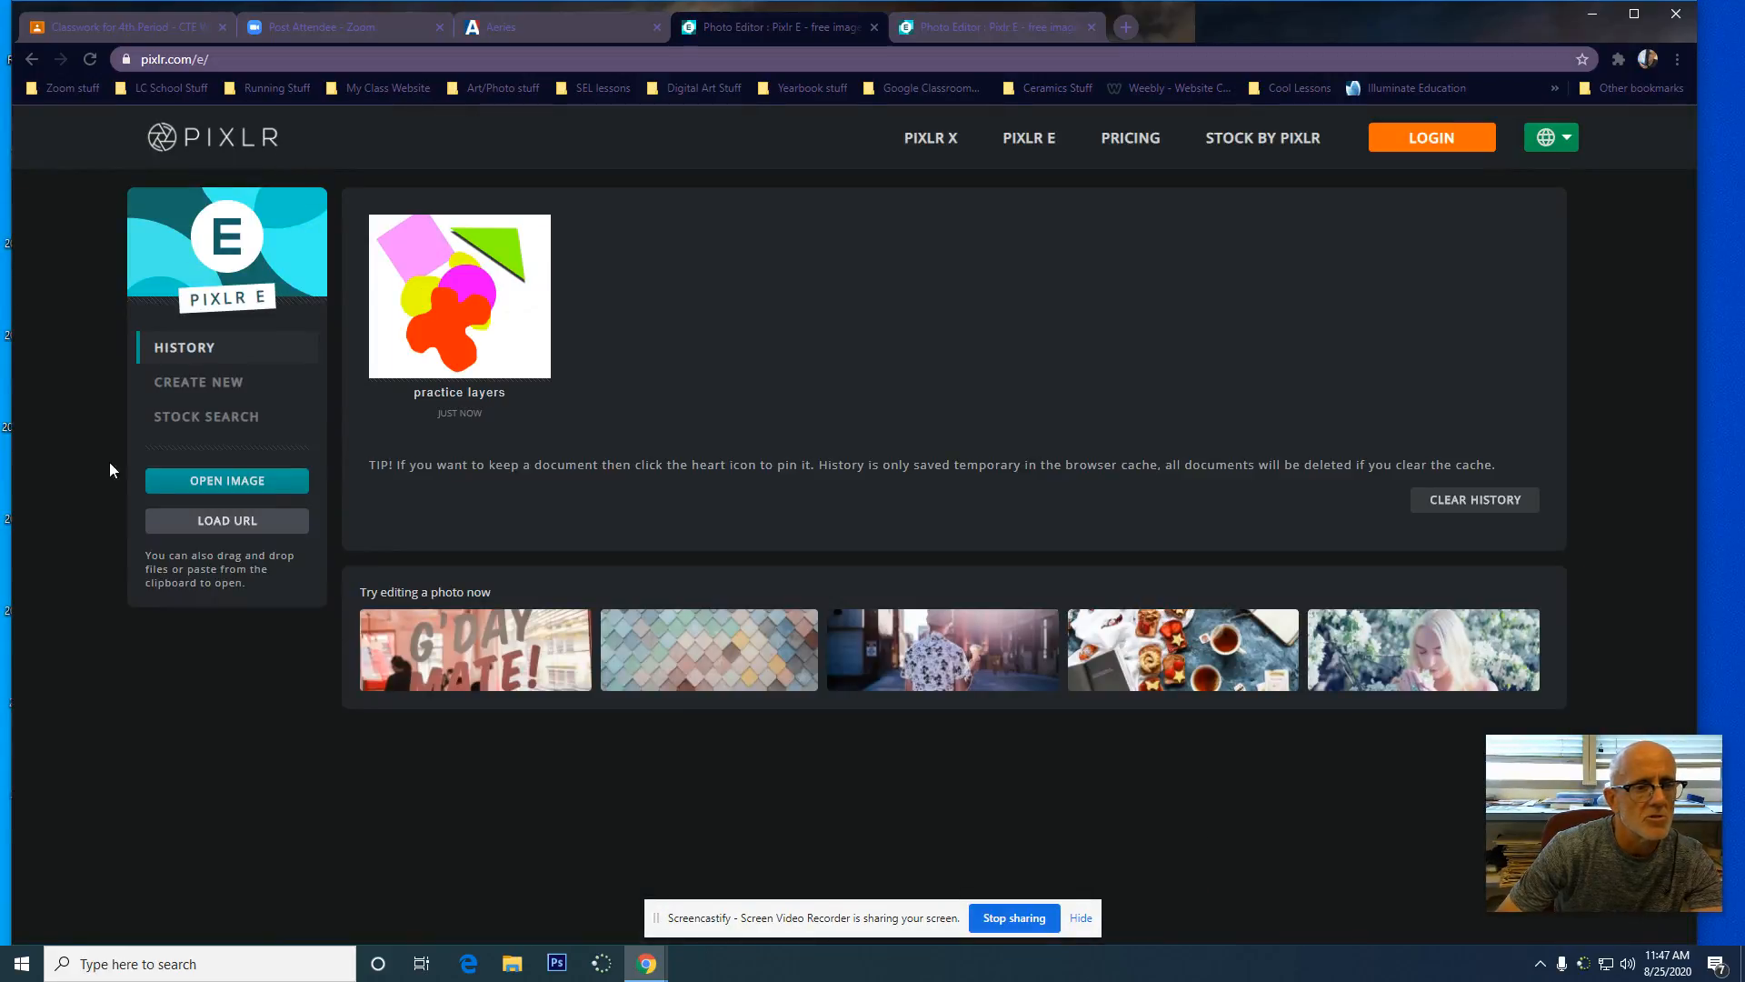
Start a new Square HD image and name it Name Layers
left_click(227, 380)
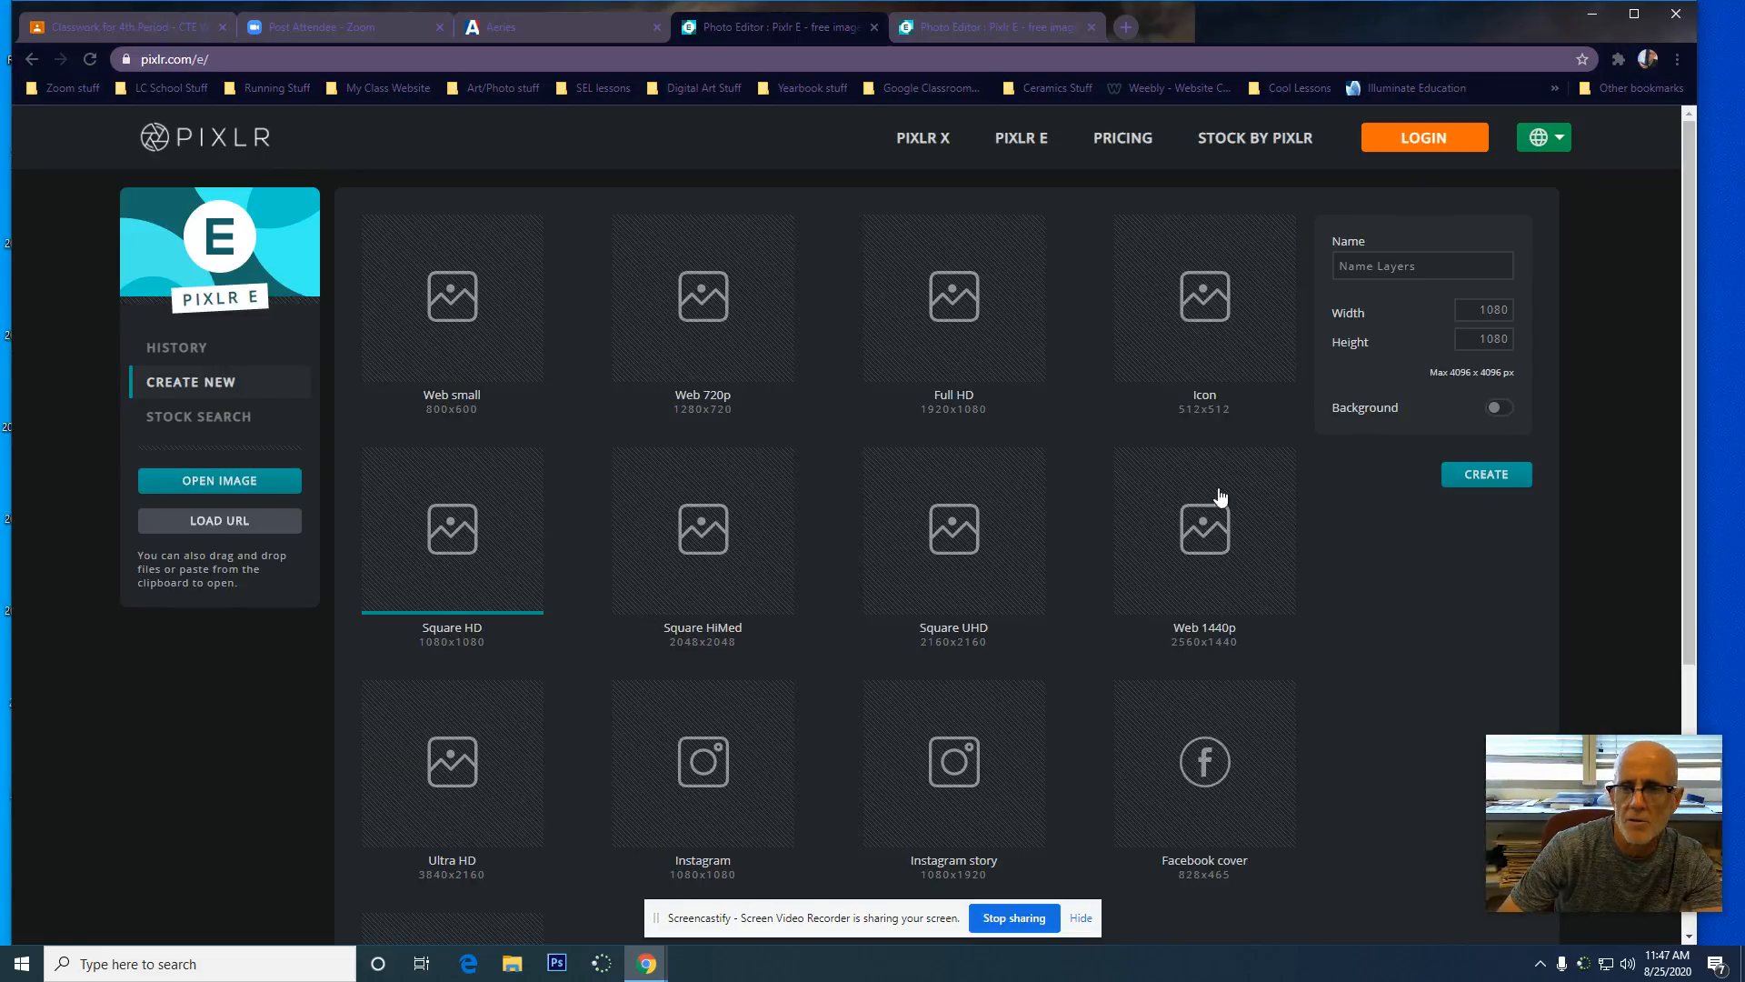
left_click_drag(1425, 268, 1147, 273)
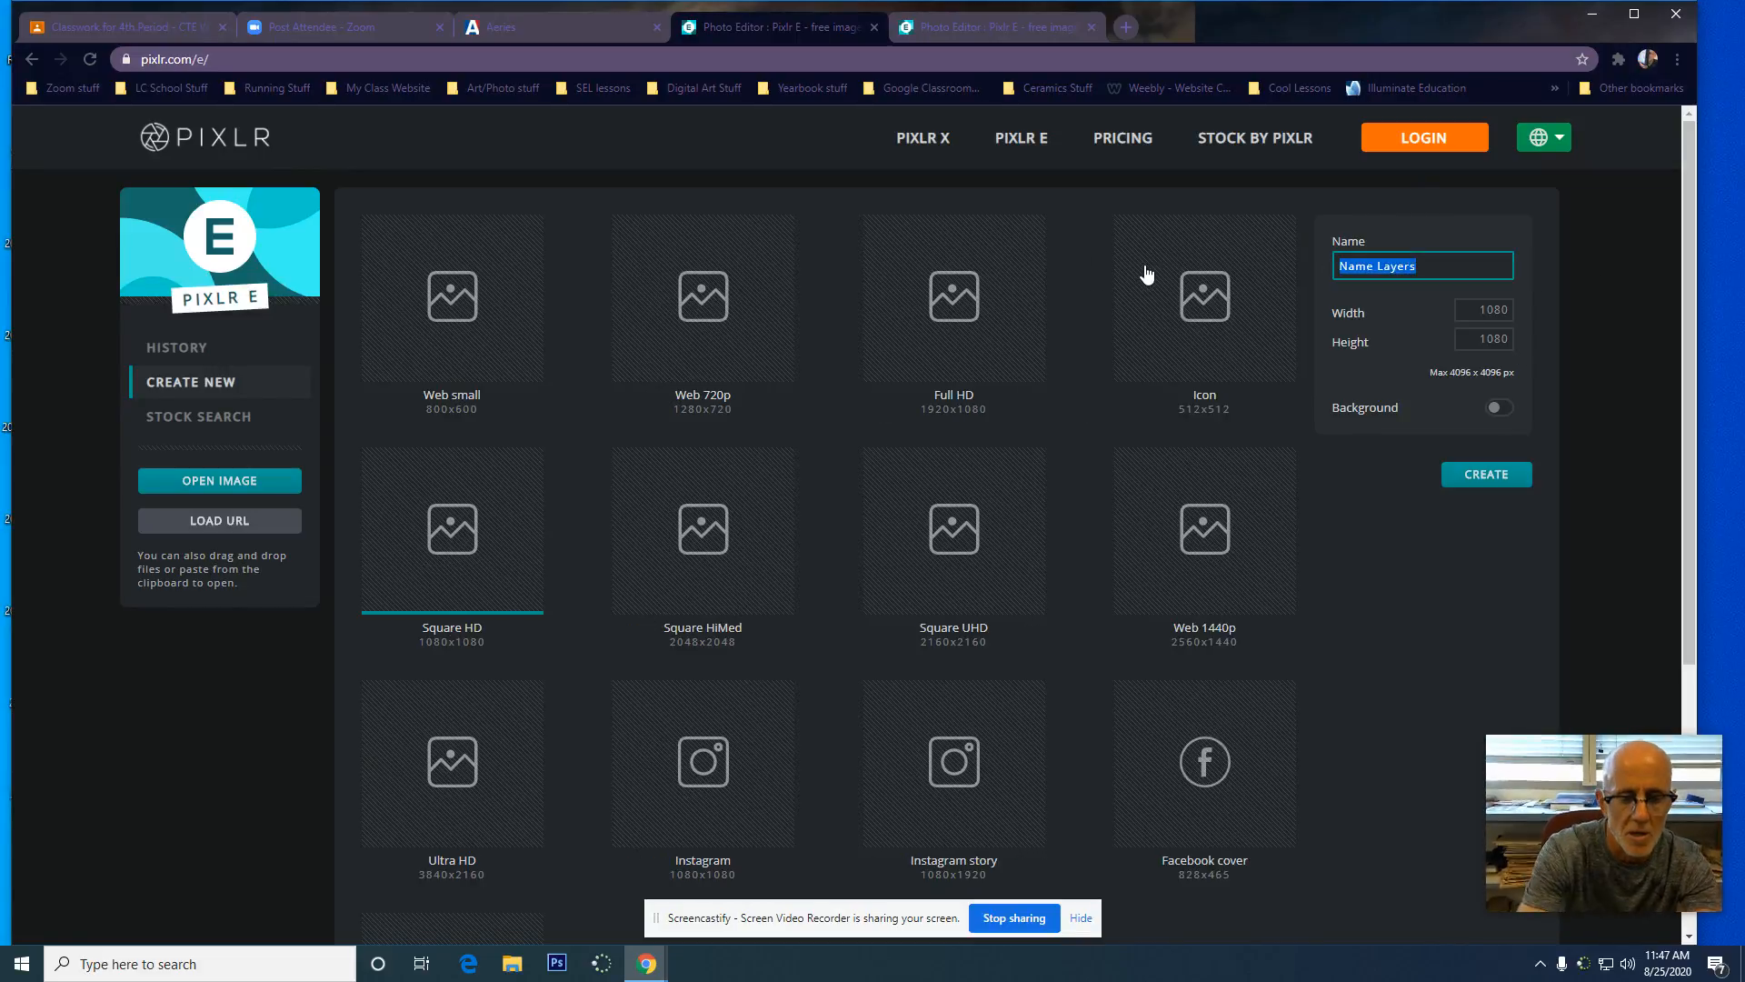
type("Name La")
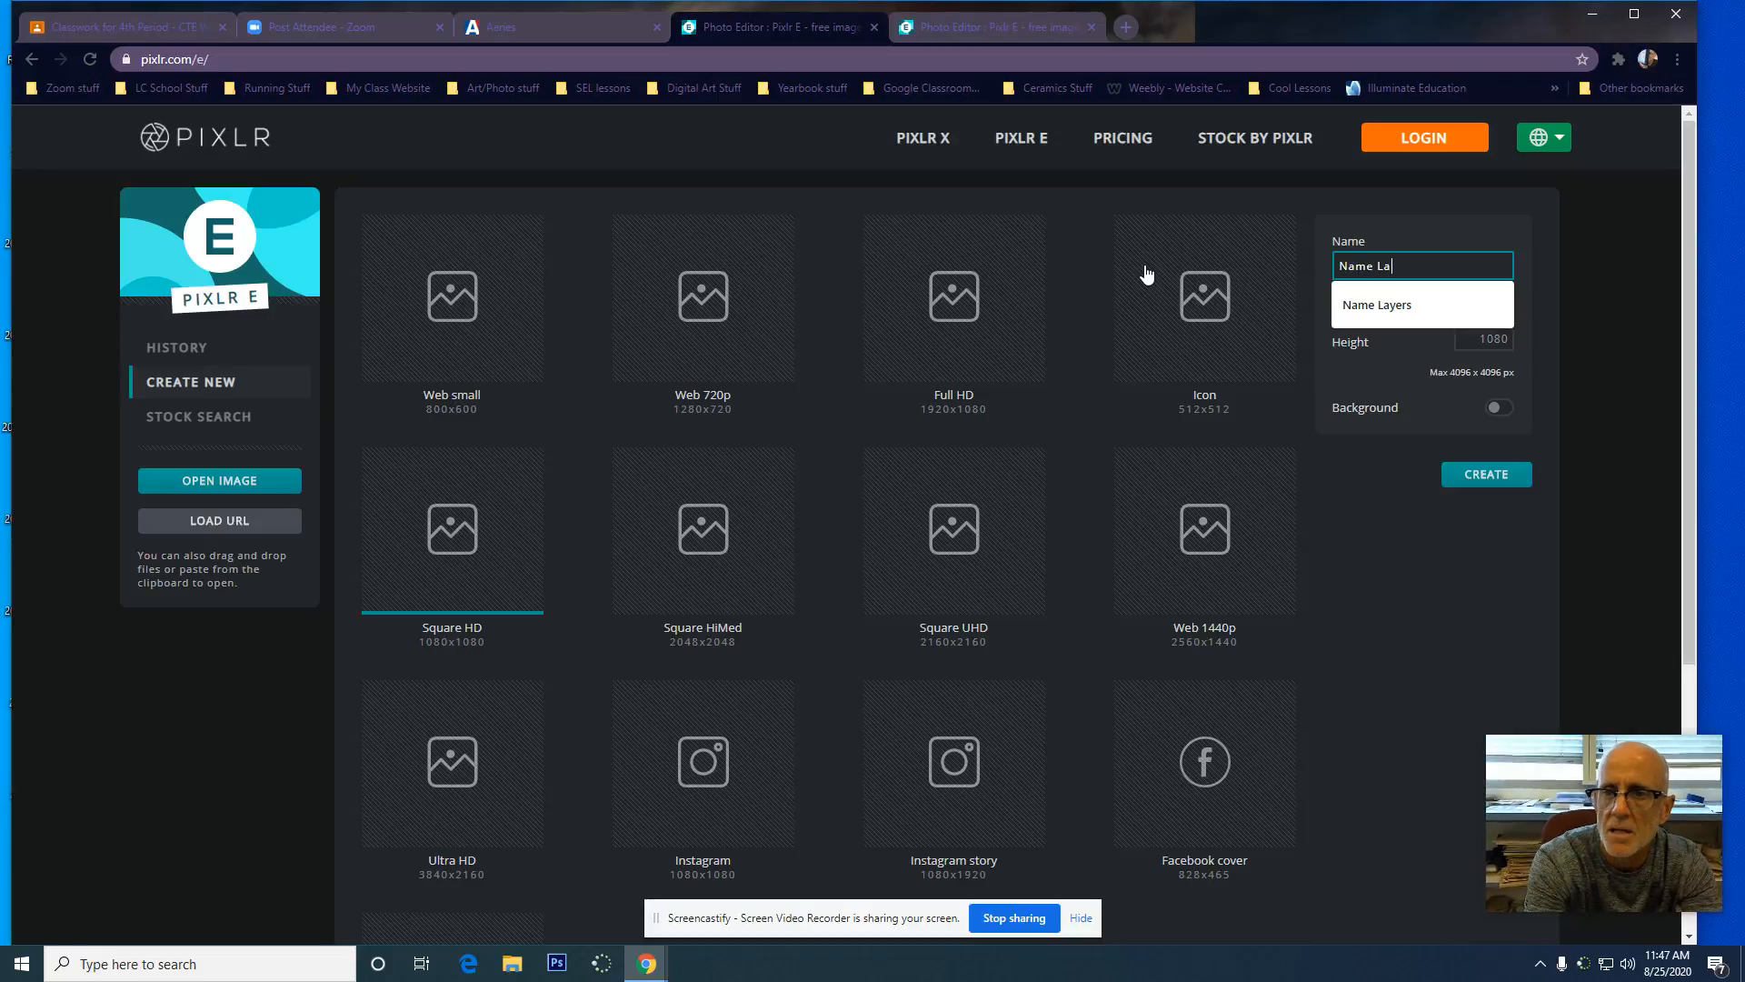
type("ter")
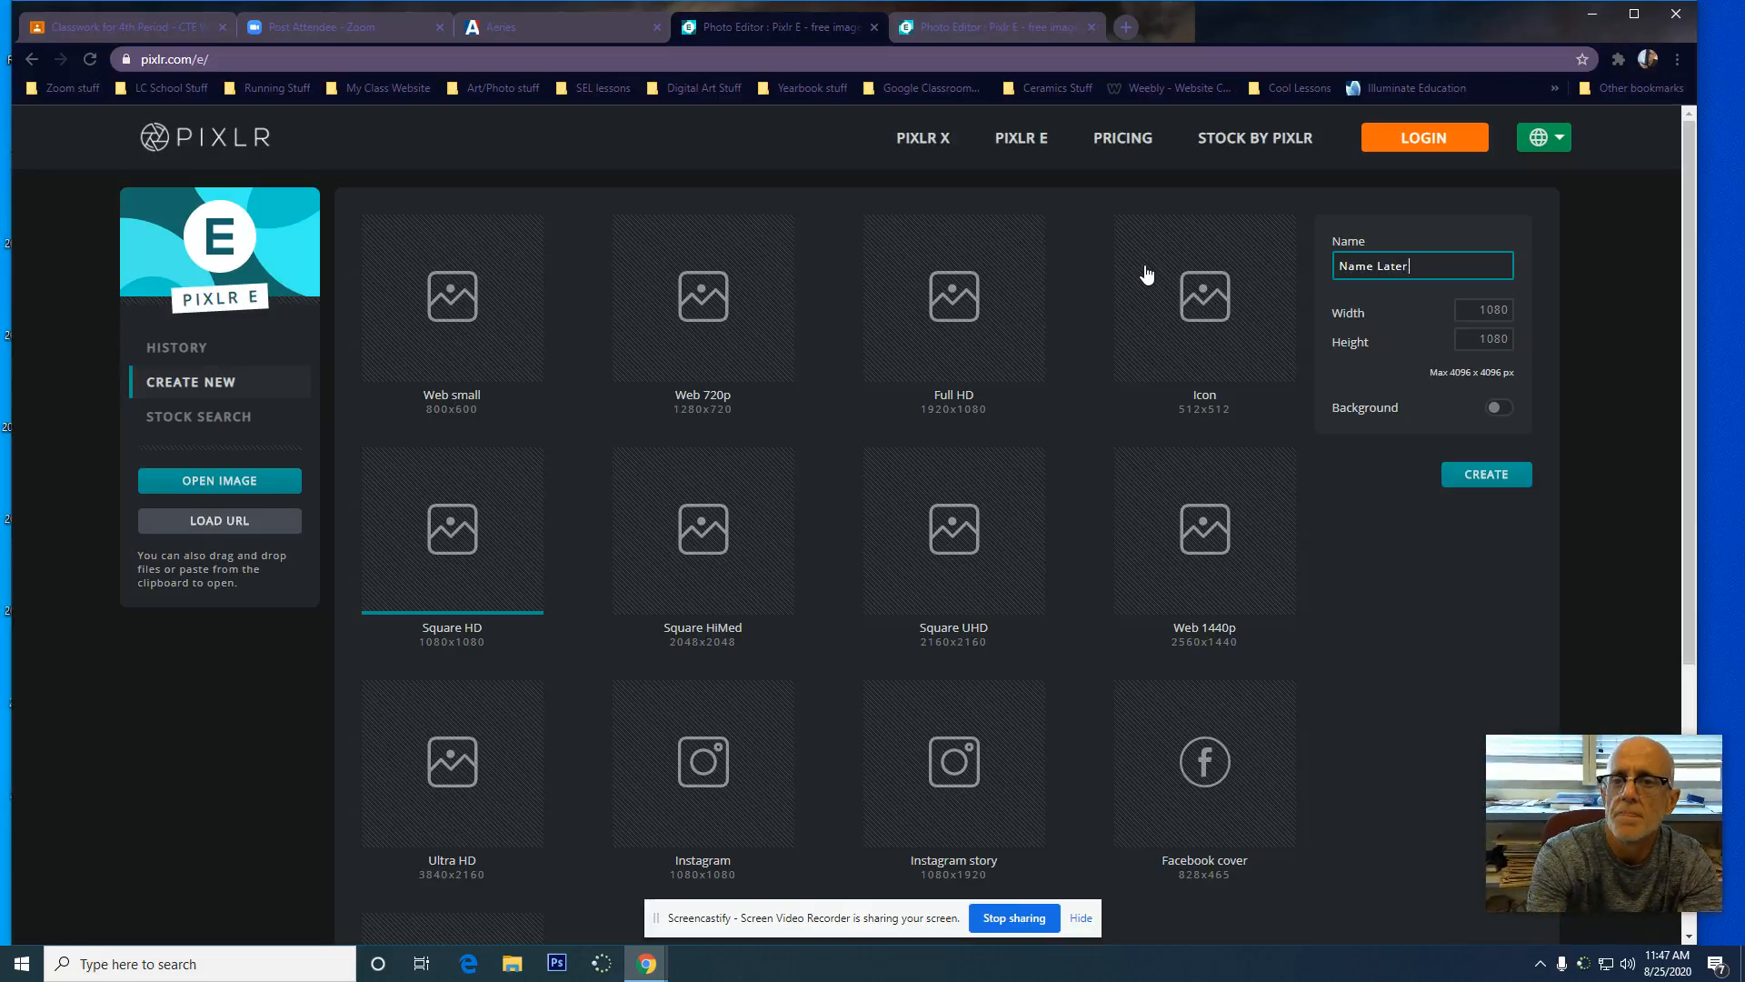
key("BackSpace")
key("BackSpace")
key("BackSpace")
type("yesr")
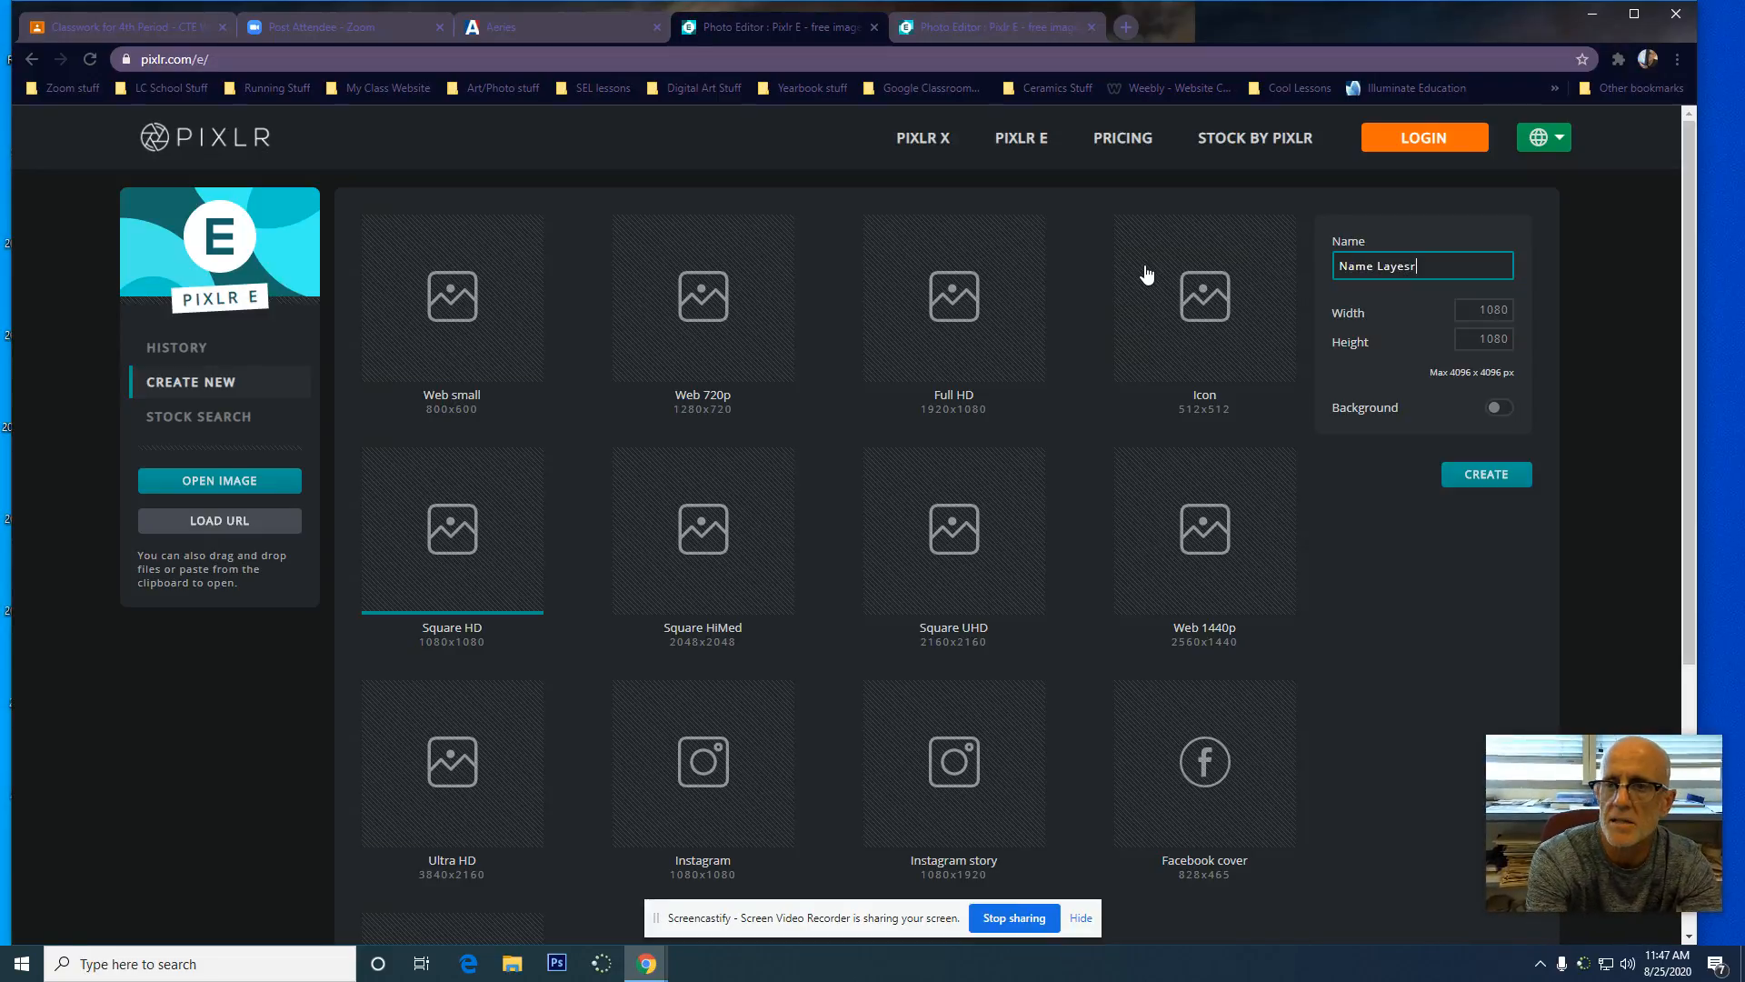
key("BackSpace")
key("BackSpace")
type("rs")
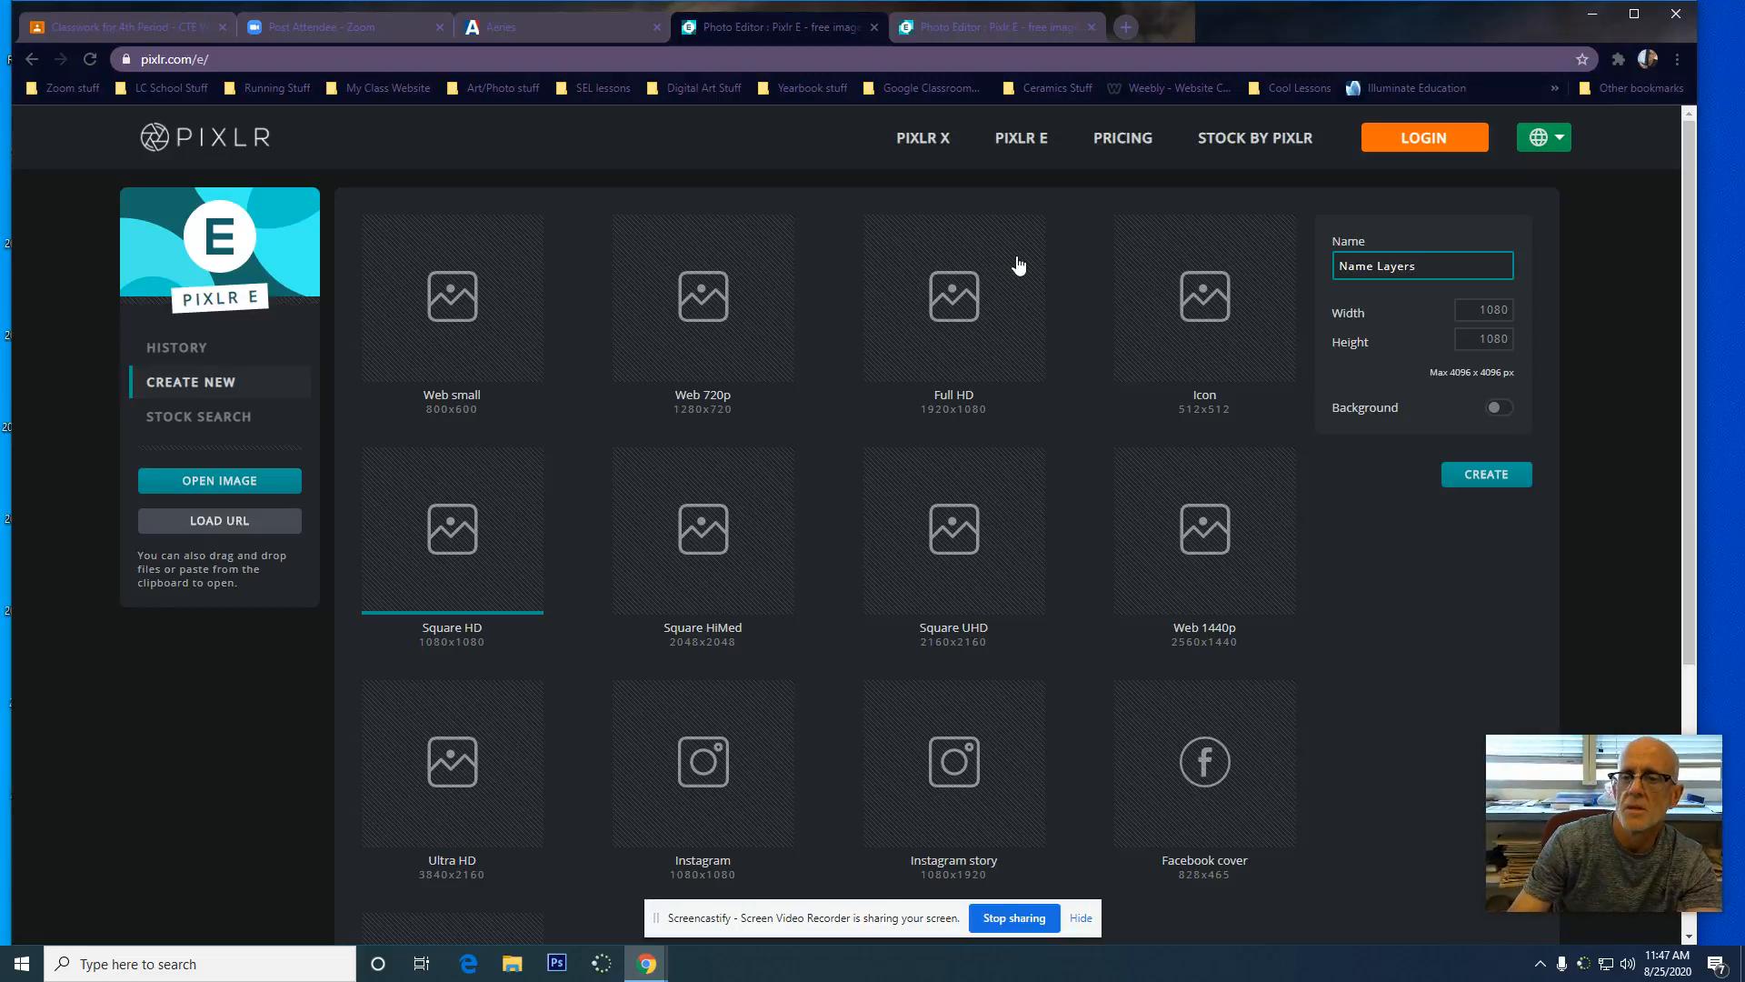
Enable a white #FFFFFF background and create the 1080 × 1080 px image
left_click(1500, 410)
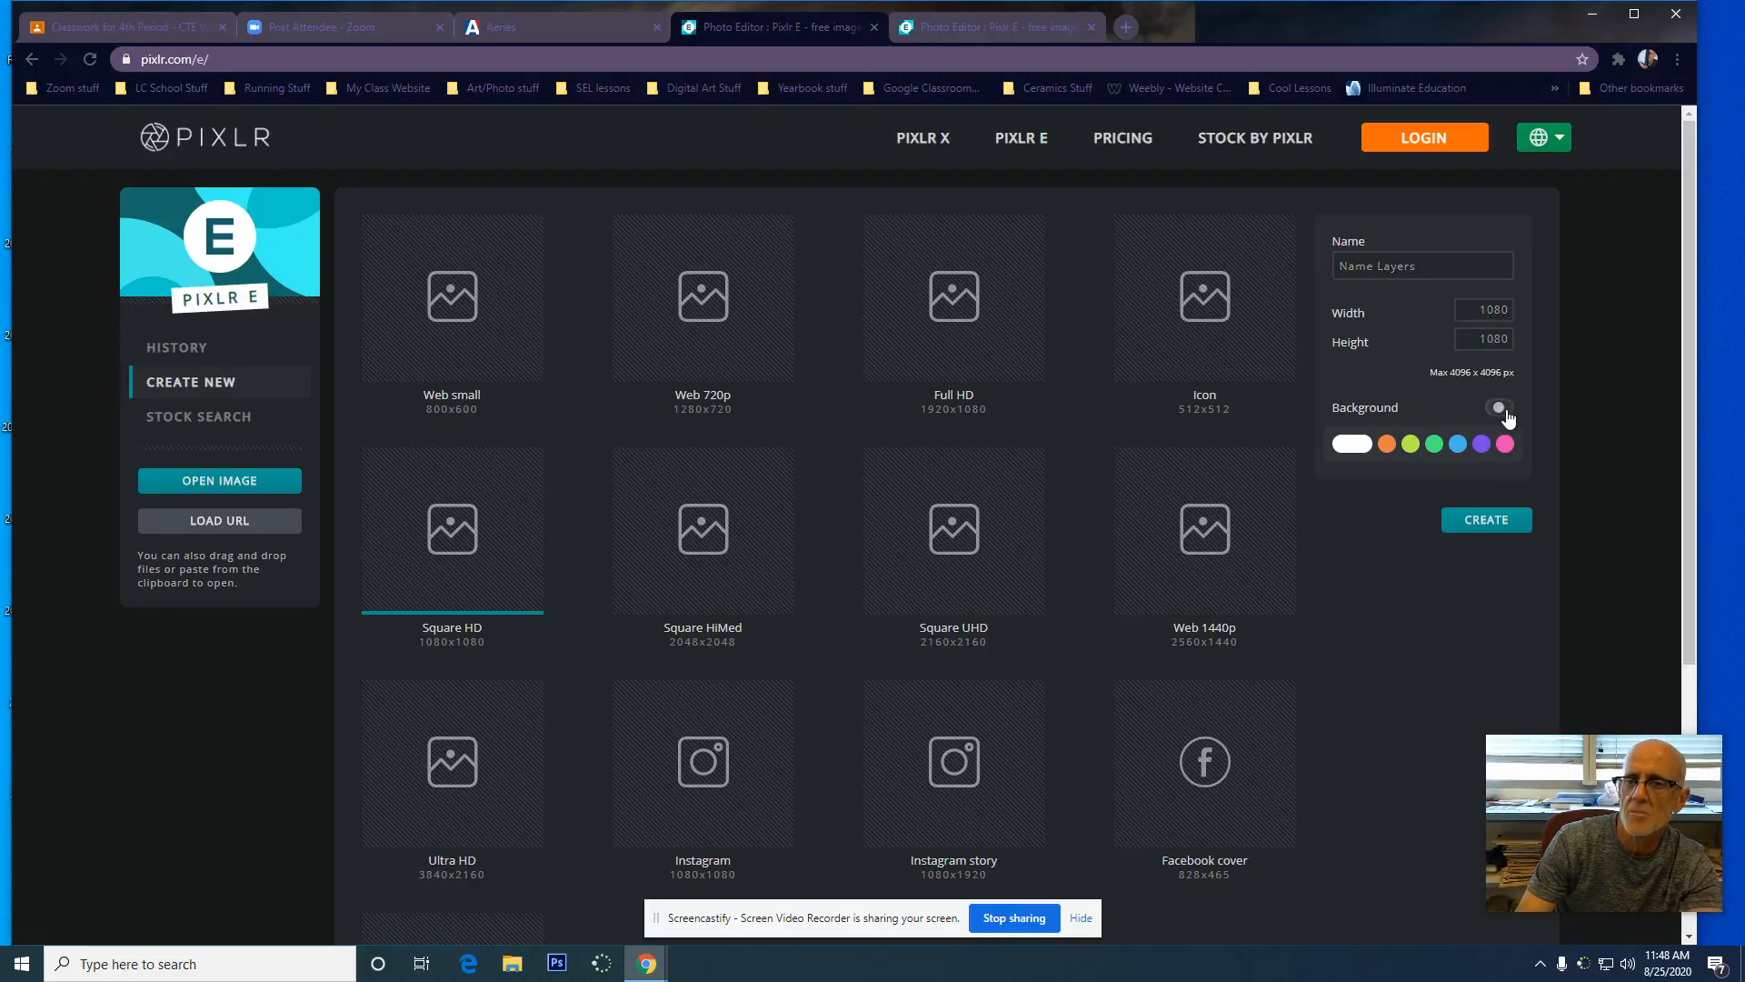
left_click(1353, 446)
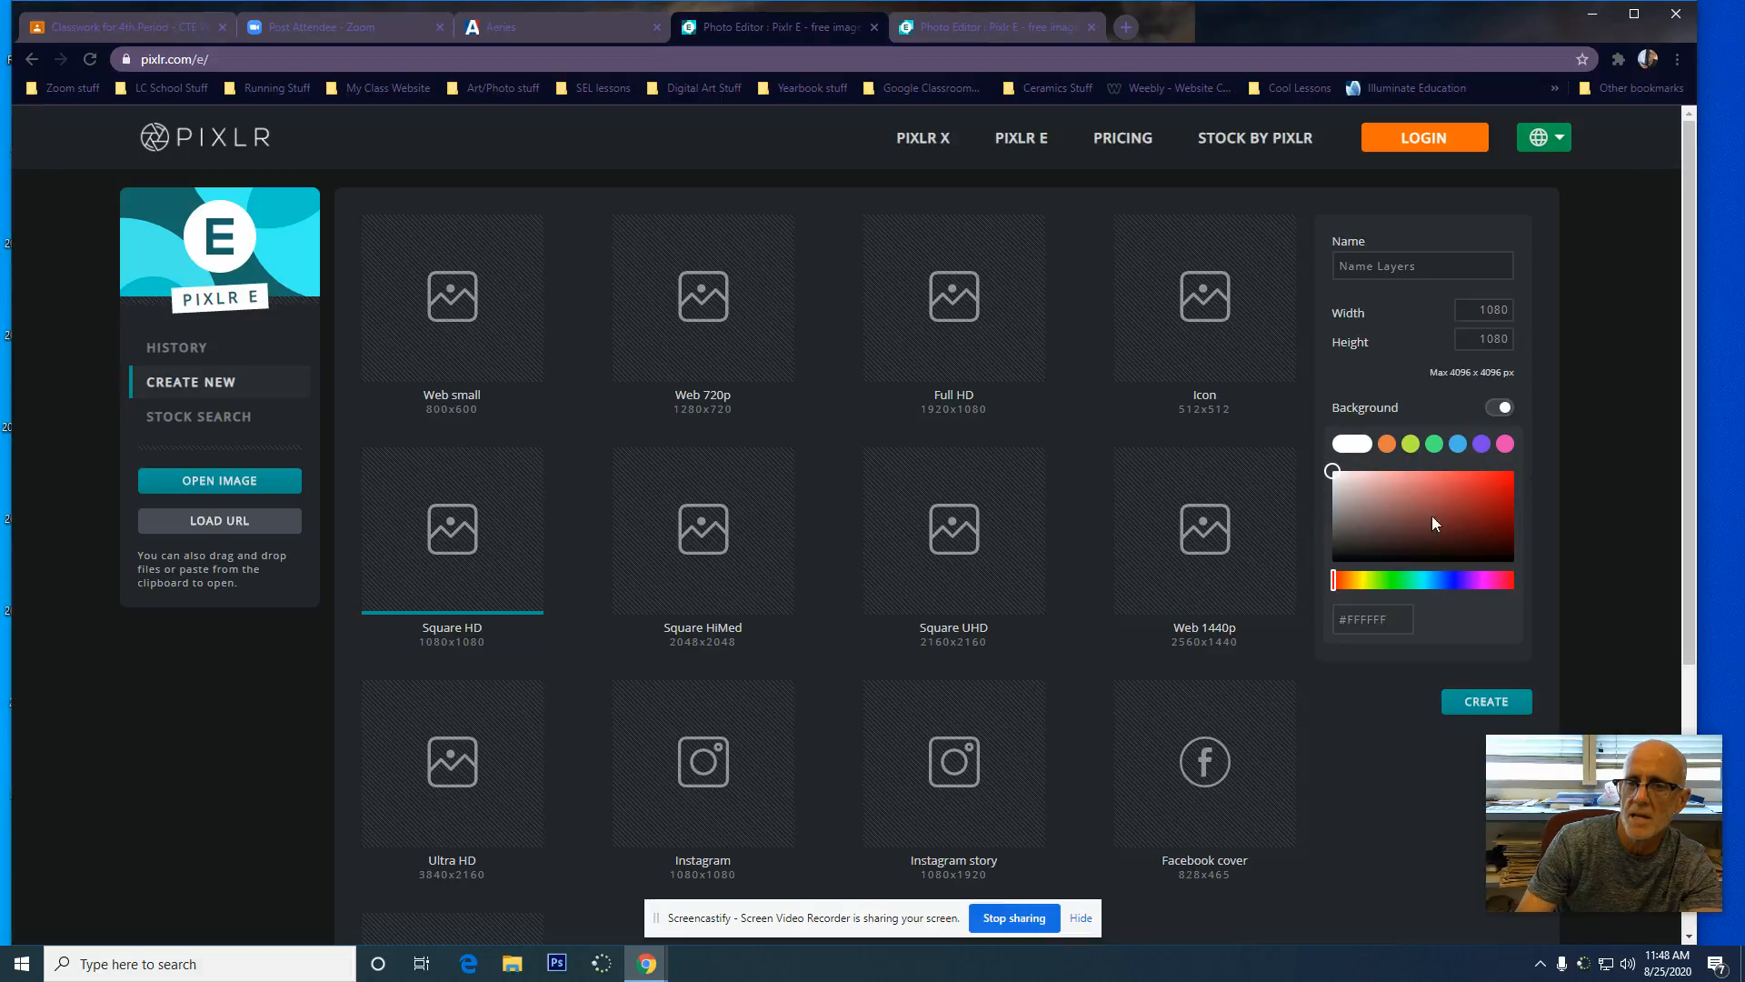
left_click(1487, 705)
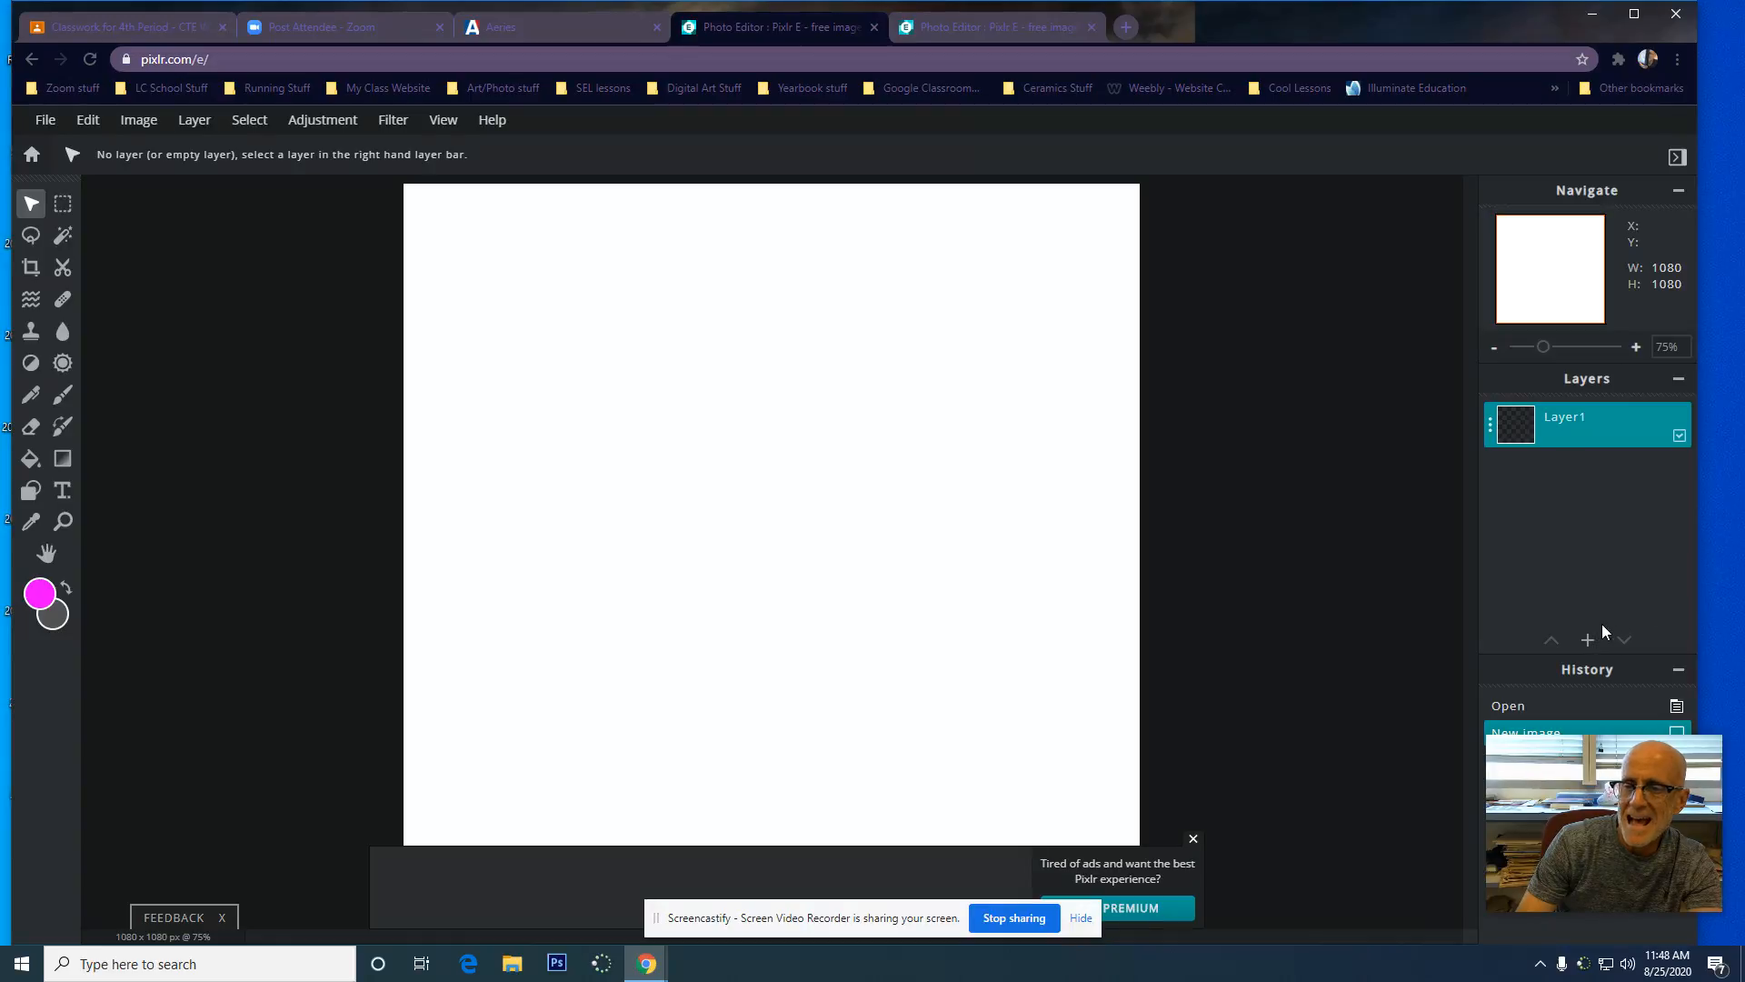
Add an empty layer above Layer1
left_click(1587, 642)
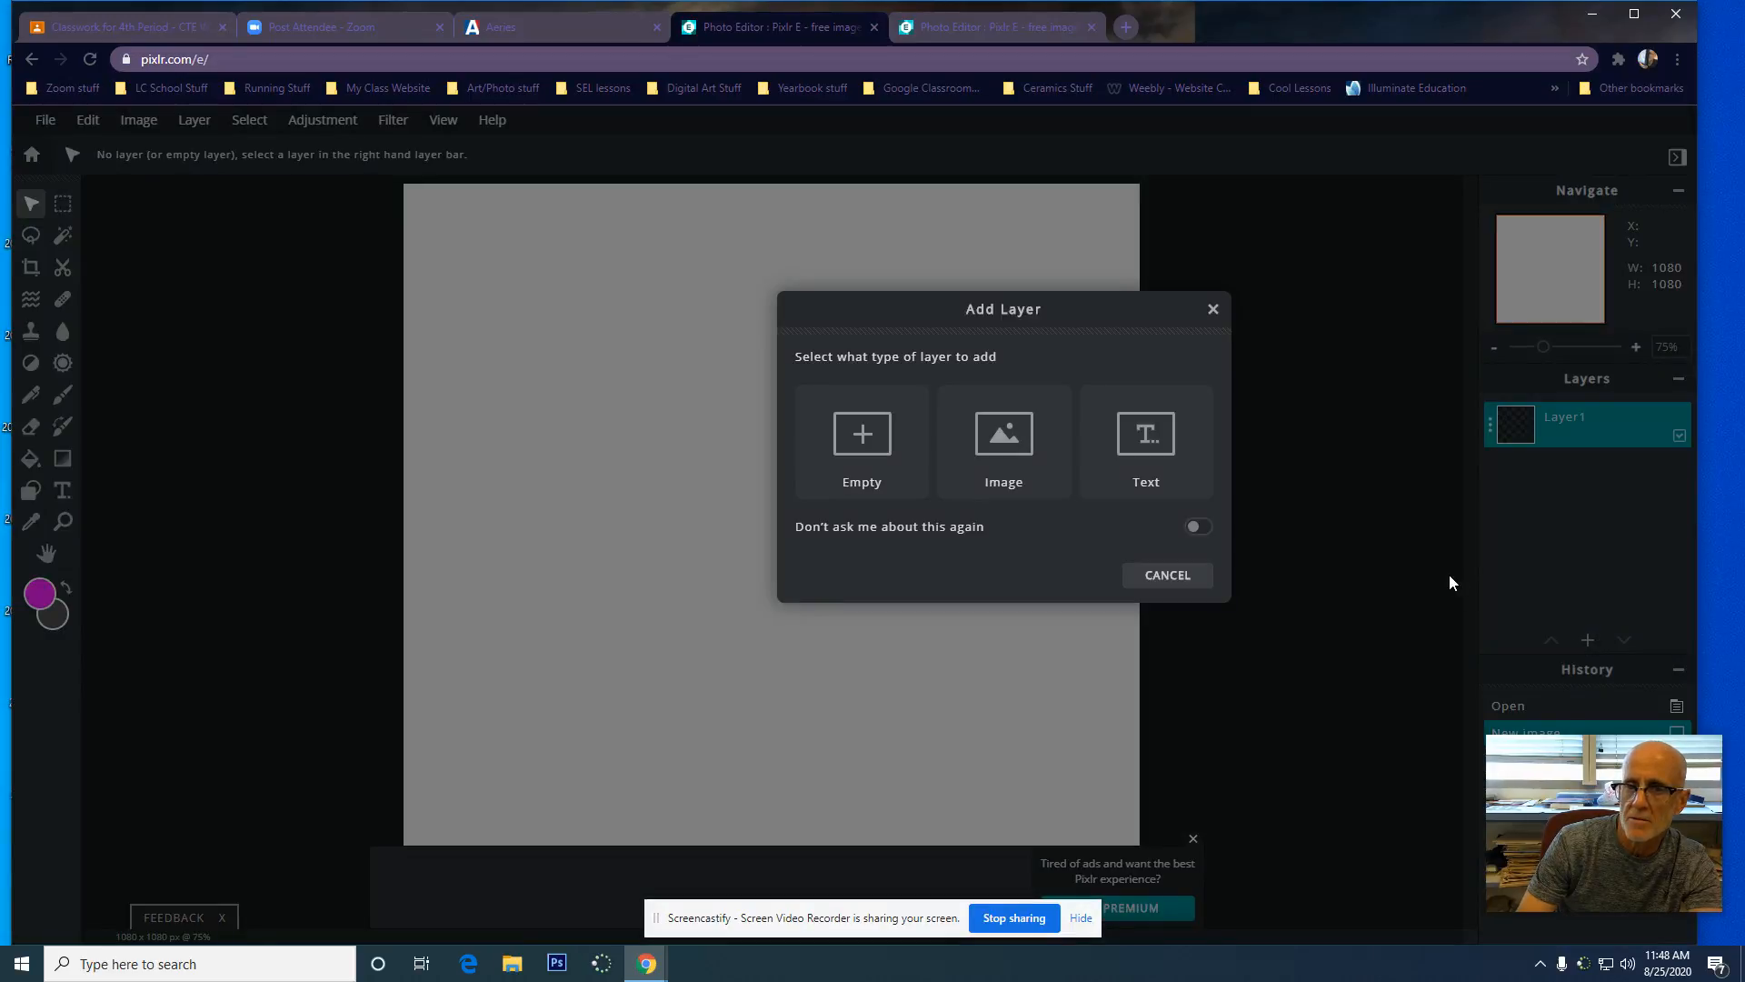
left_click(853, 448)
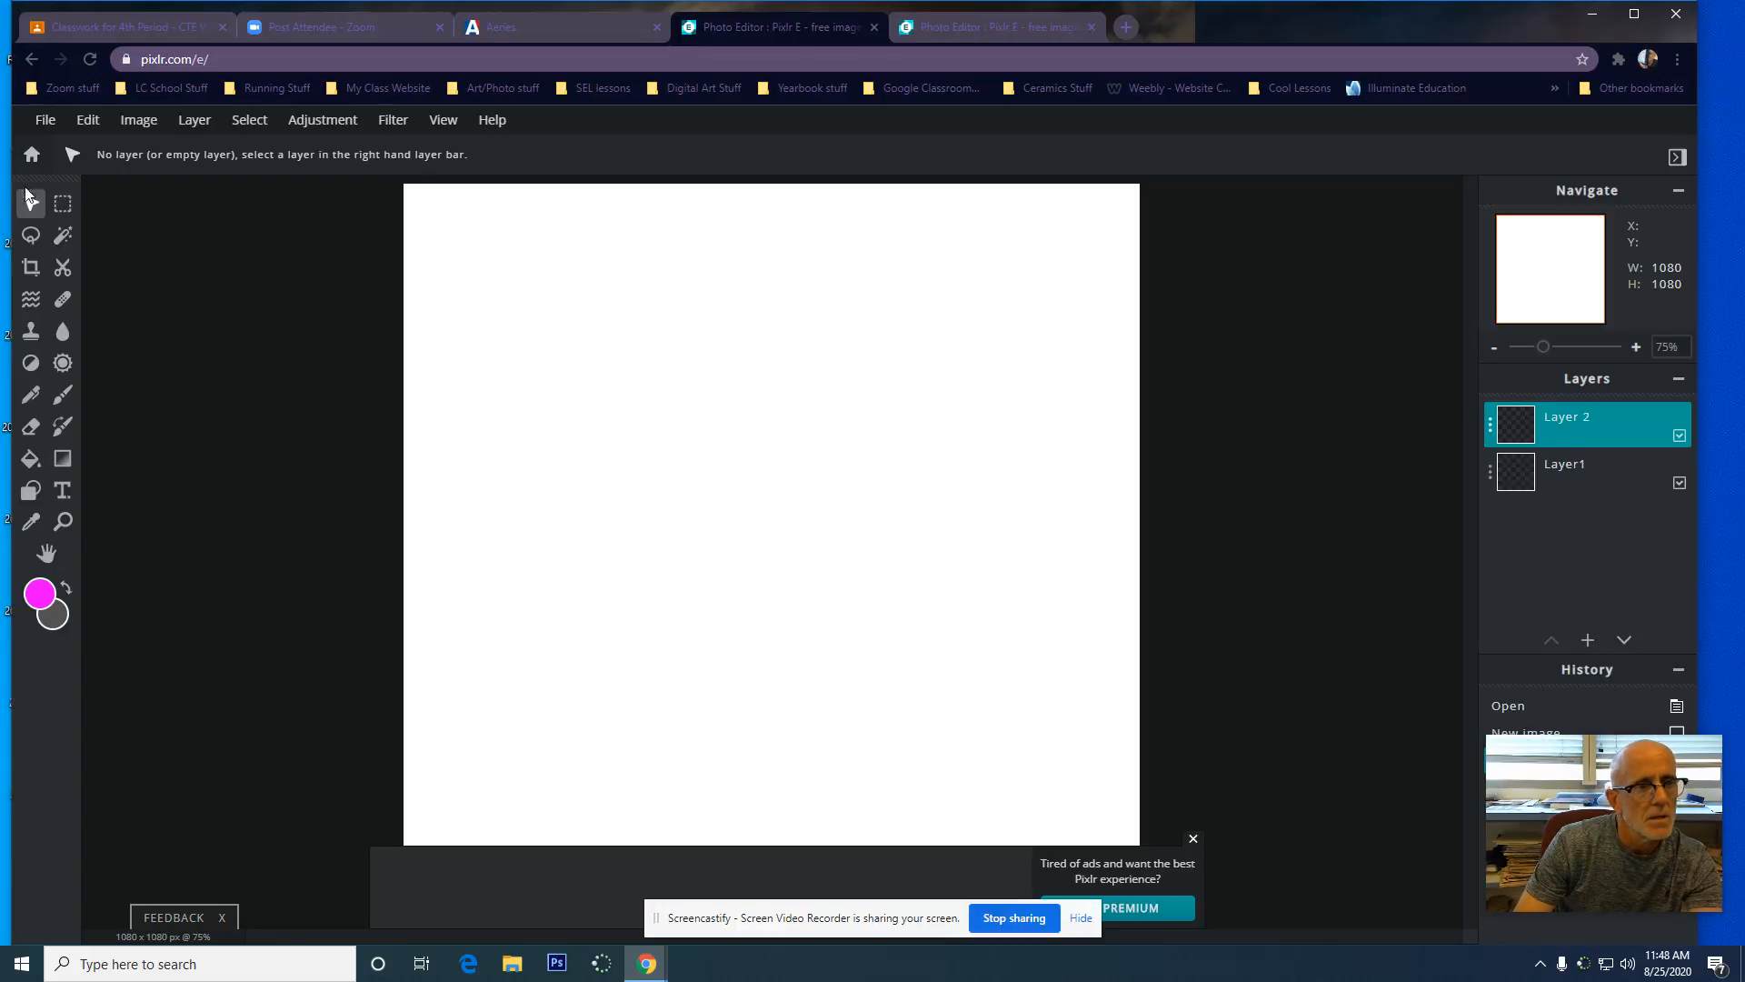
Marquee-select a rectangle about 446 × 669 px on Layer 2 and subtract an inner rectangle about 200 × 335 px from its upper part
left_click(64, 215)
left_click(30, 235)
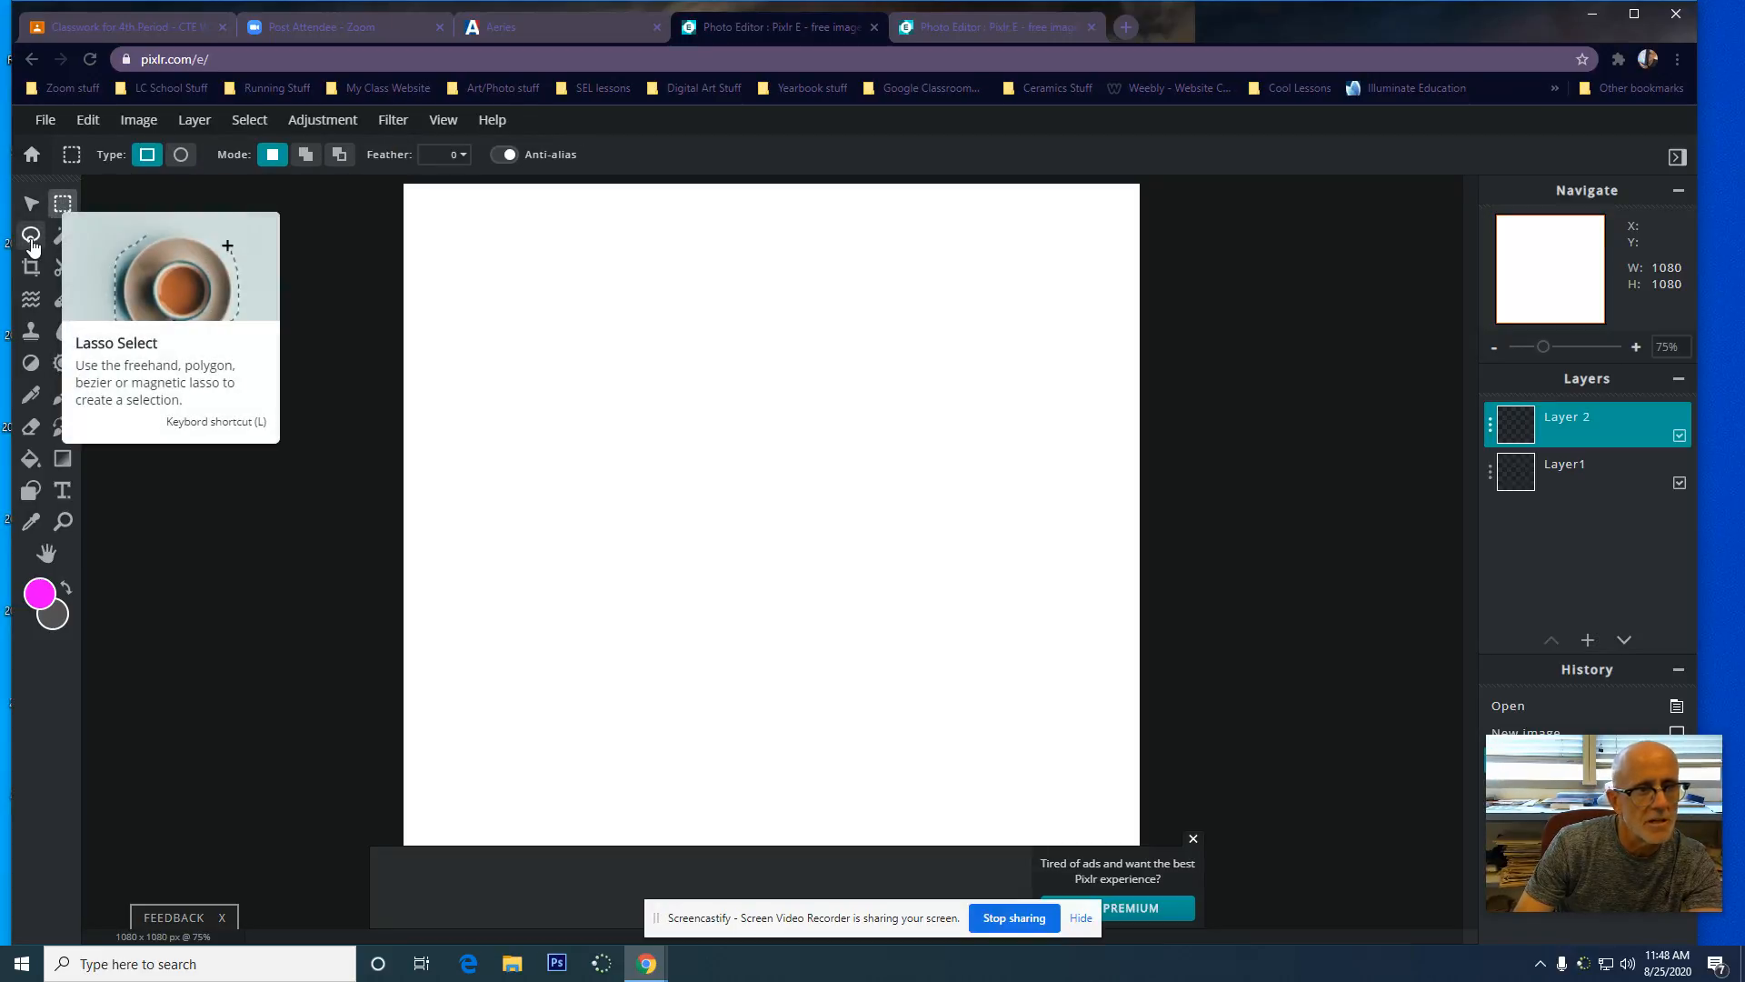
left_click(63, 203)
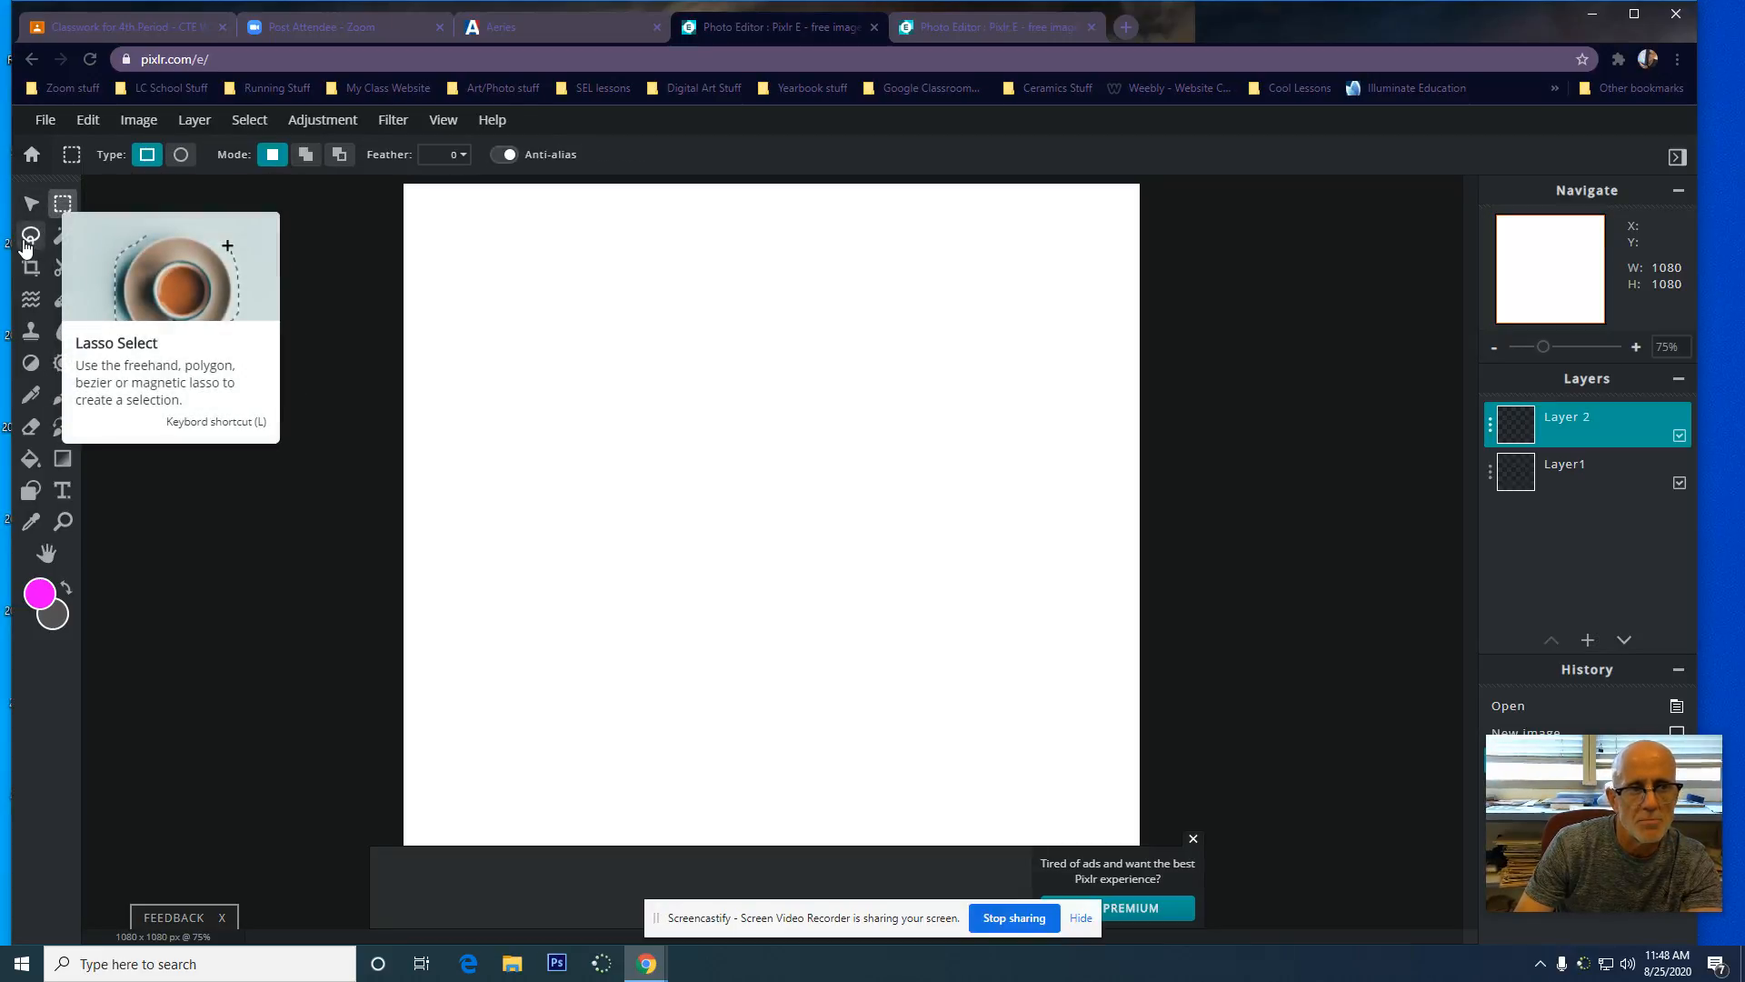
left_click(28, 238)
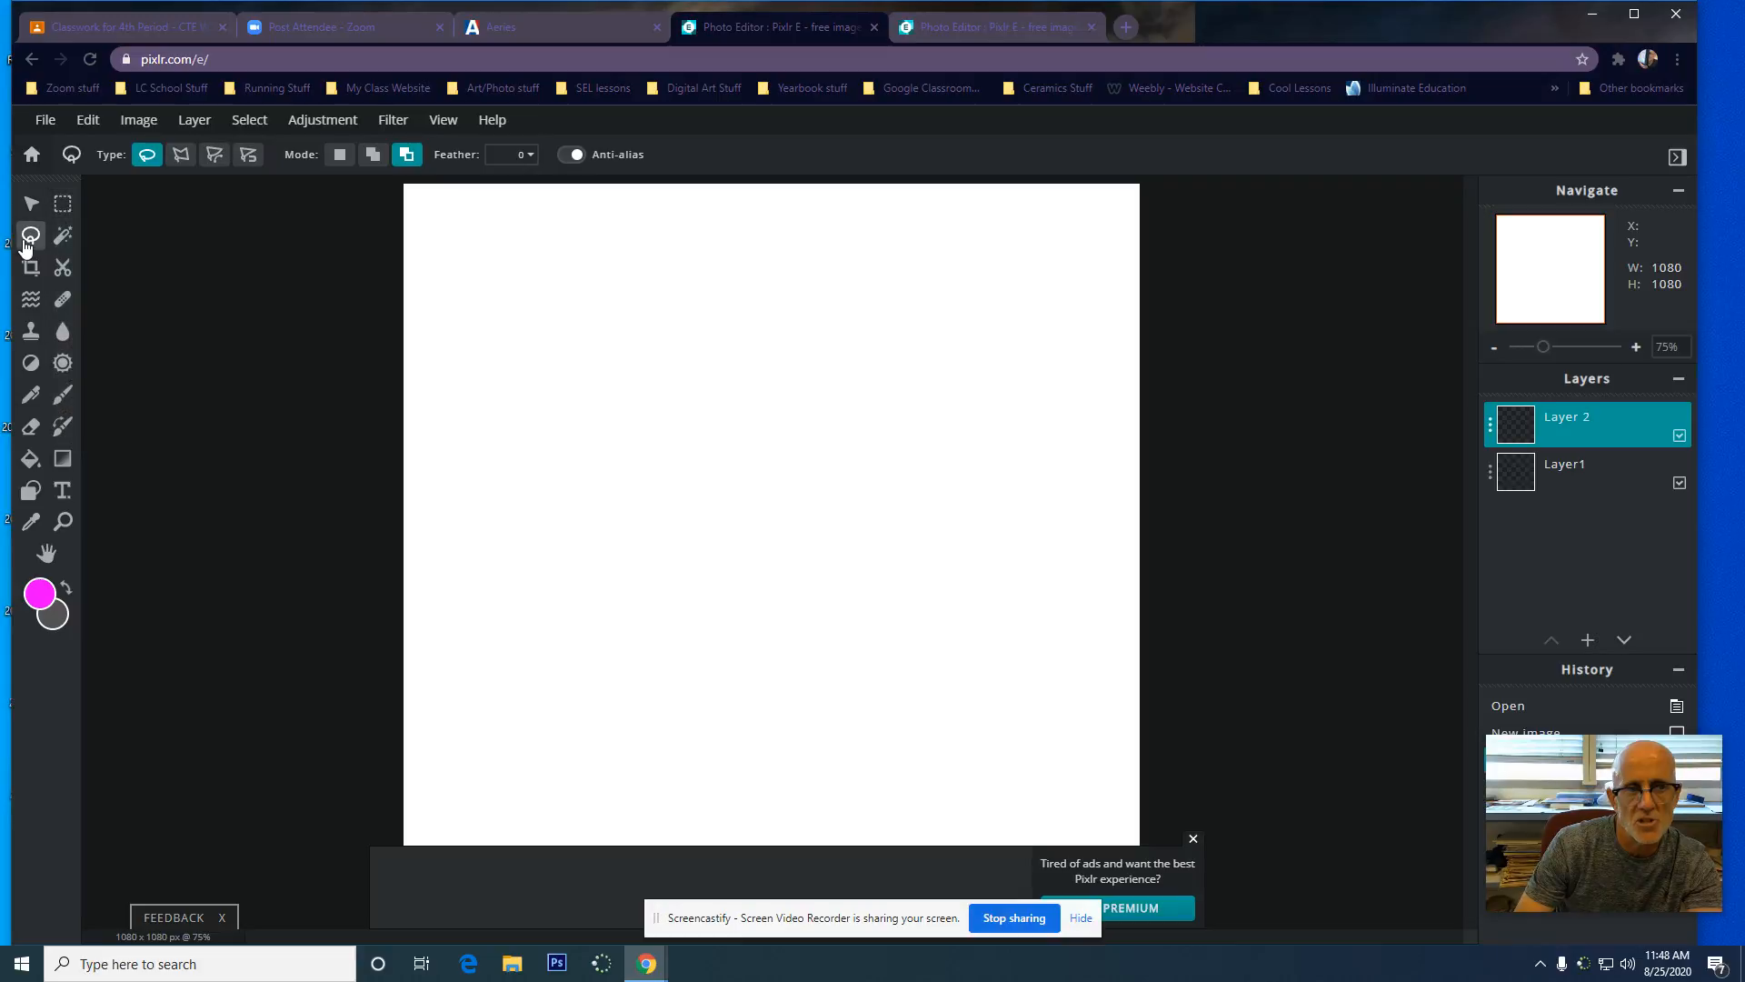
left_click(63, 206)
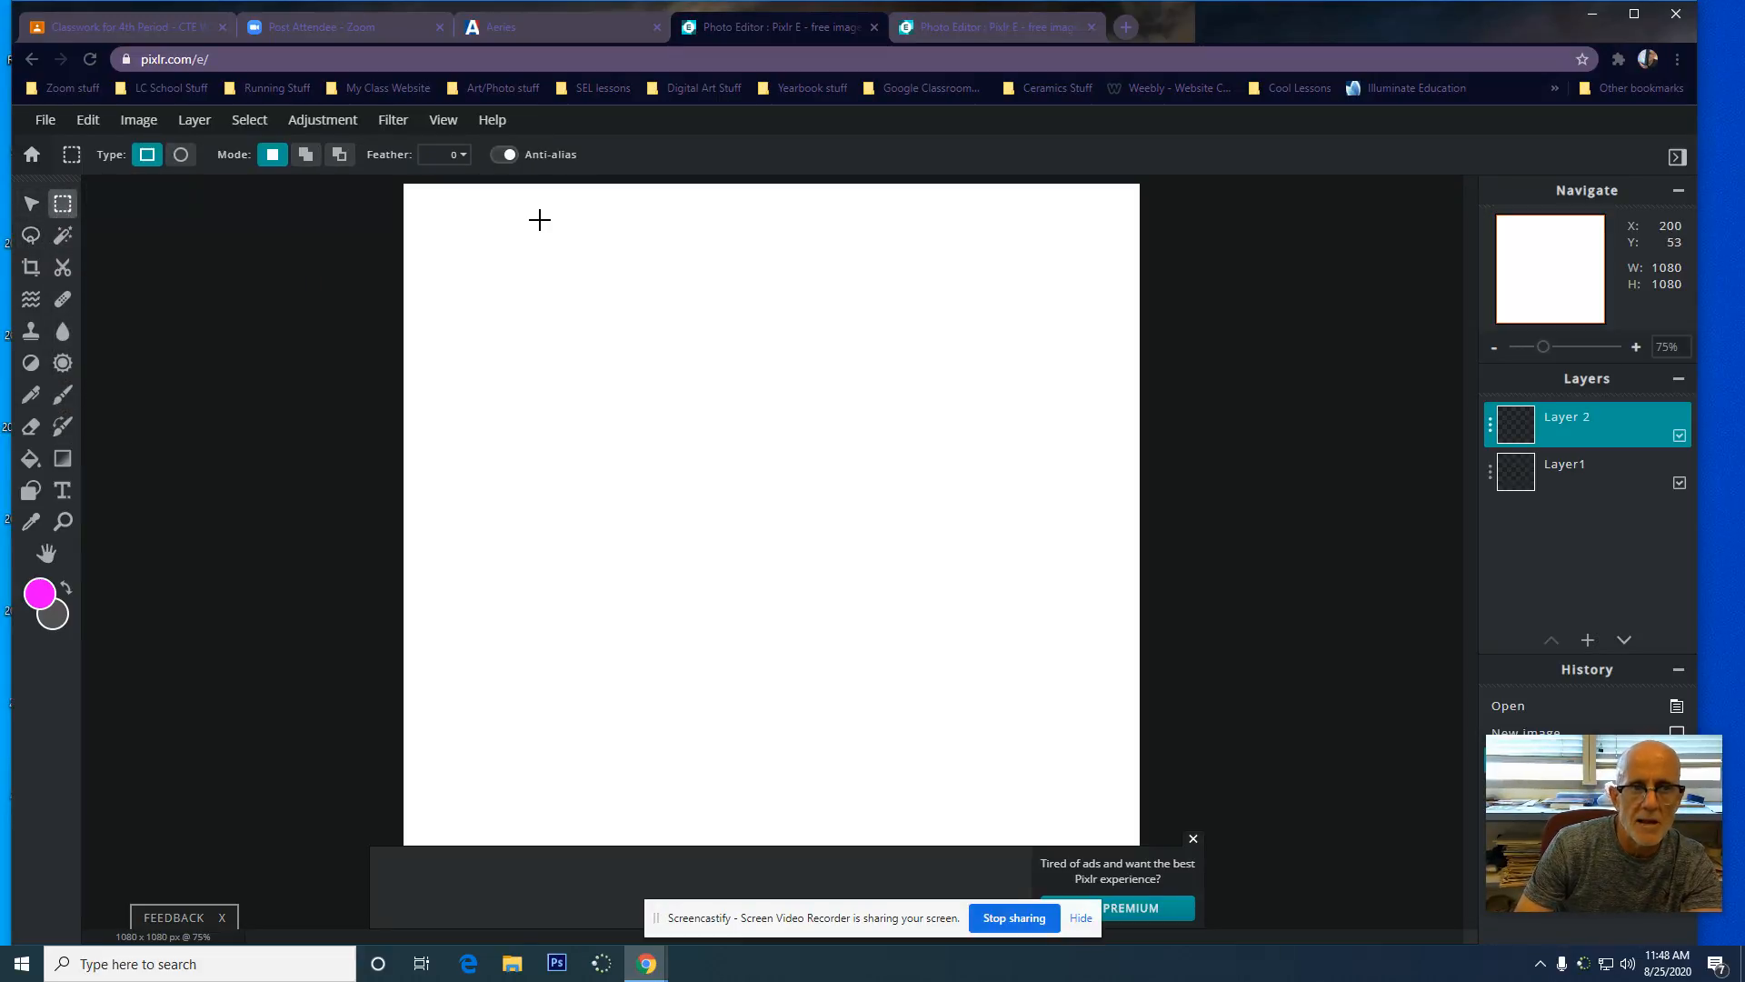
left_click_drag(543, 220, 846, 676)
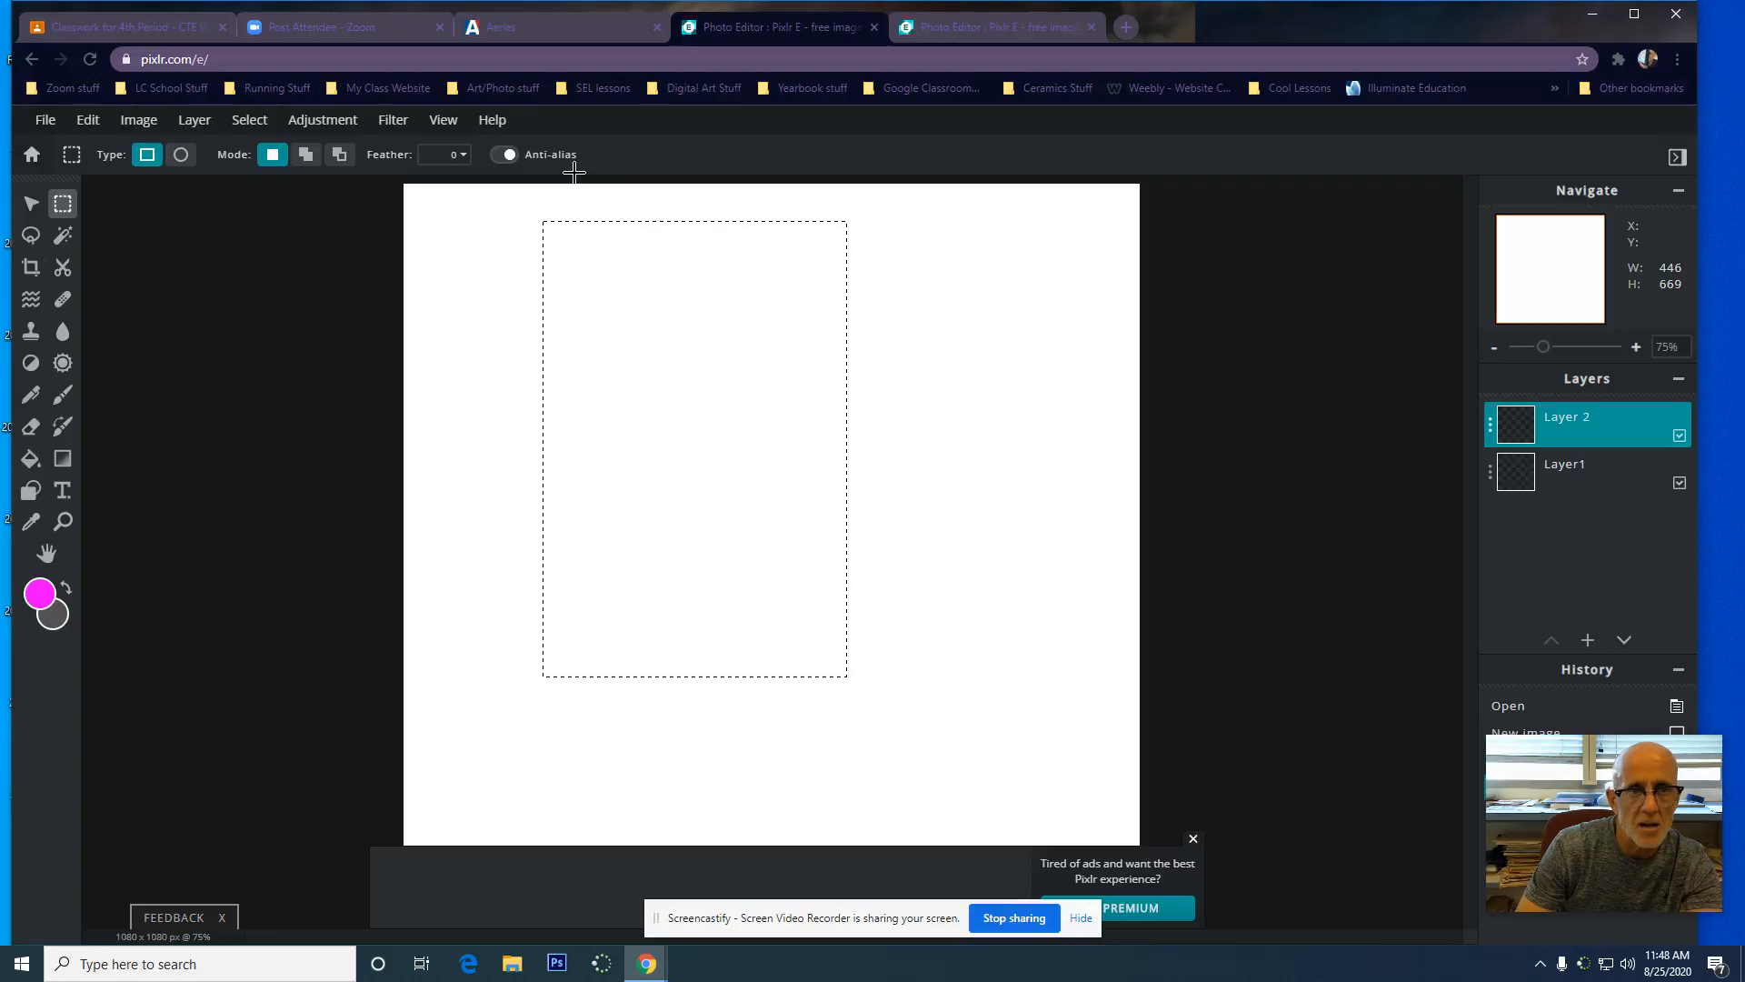
left_click(340, 158)
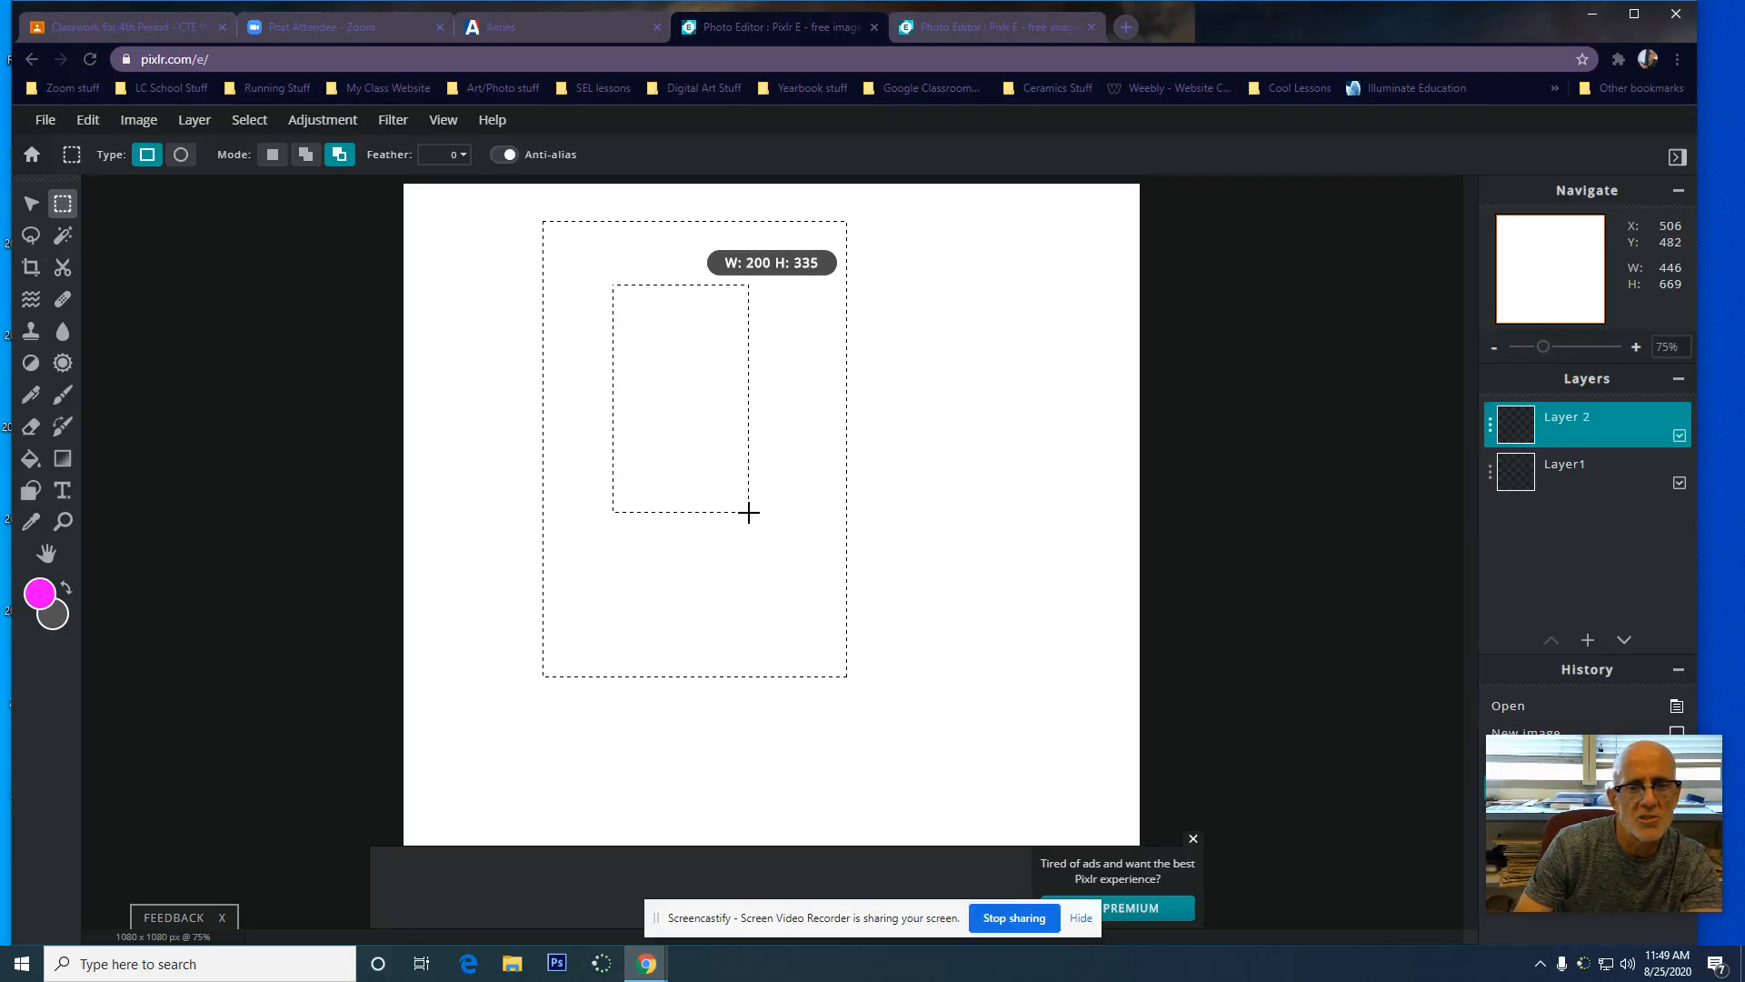
left_click_drag(749, 513, 750, 513)
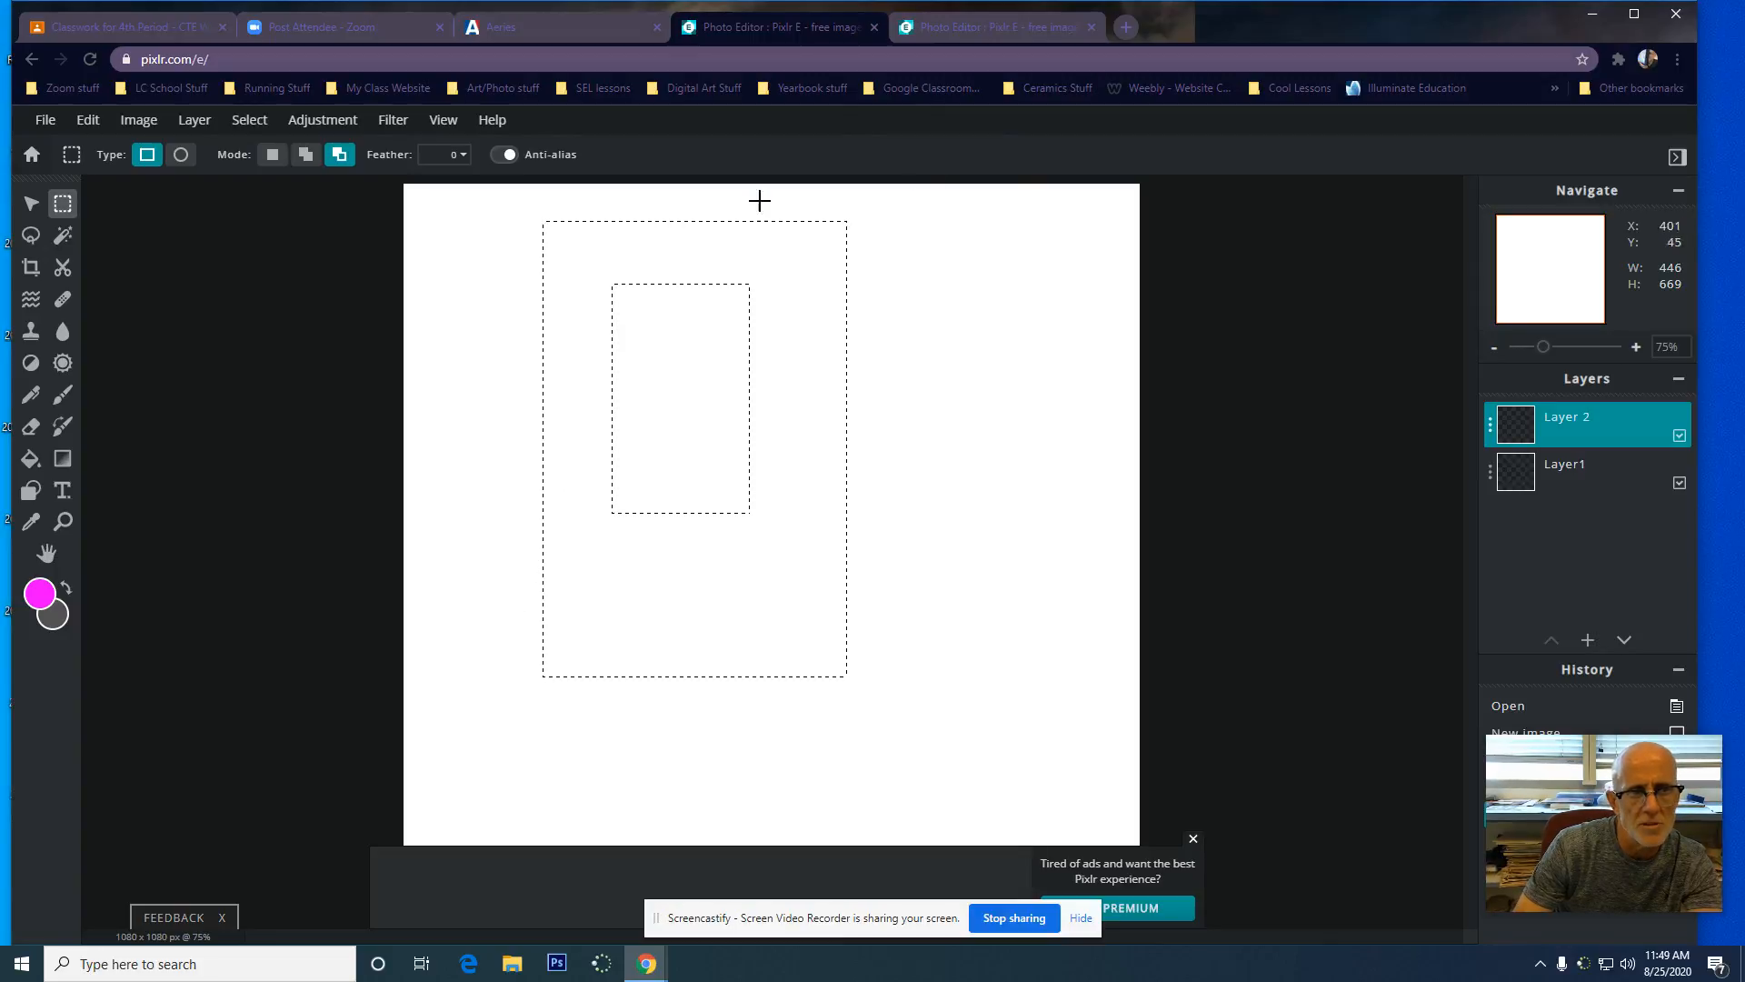
Subtract the upper-right and lower-right corners of the outer selection with diagonal polygonal lasso cuts
left_click(30, 236)
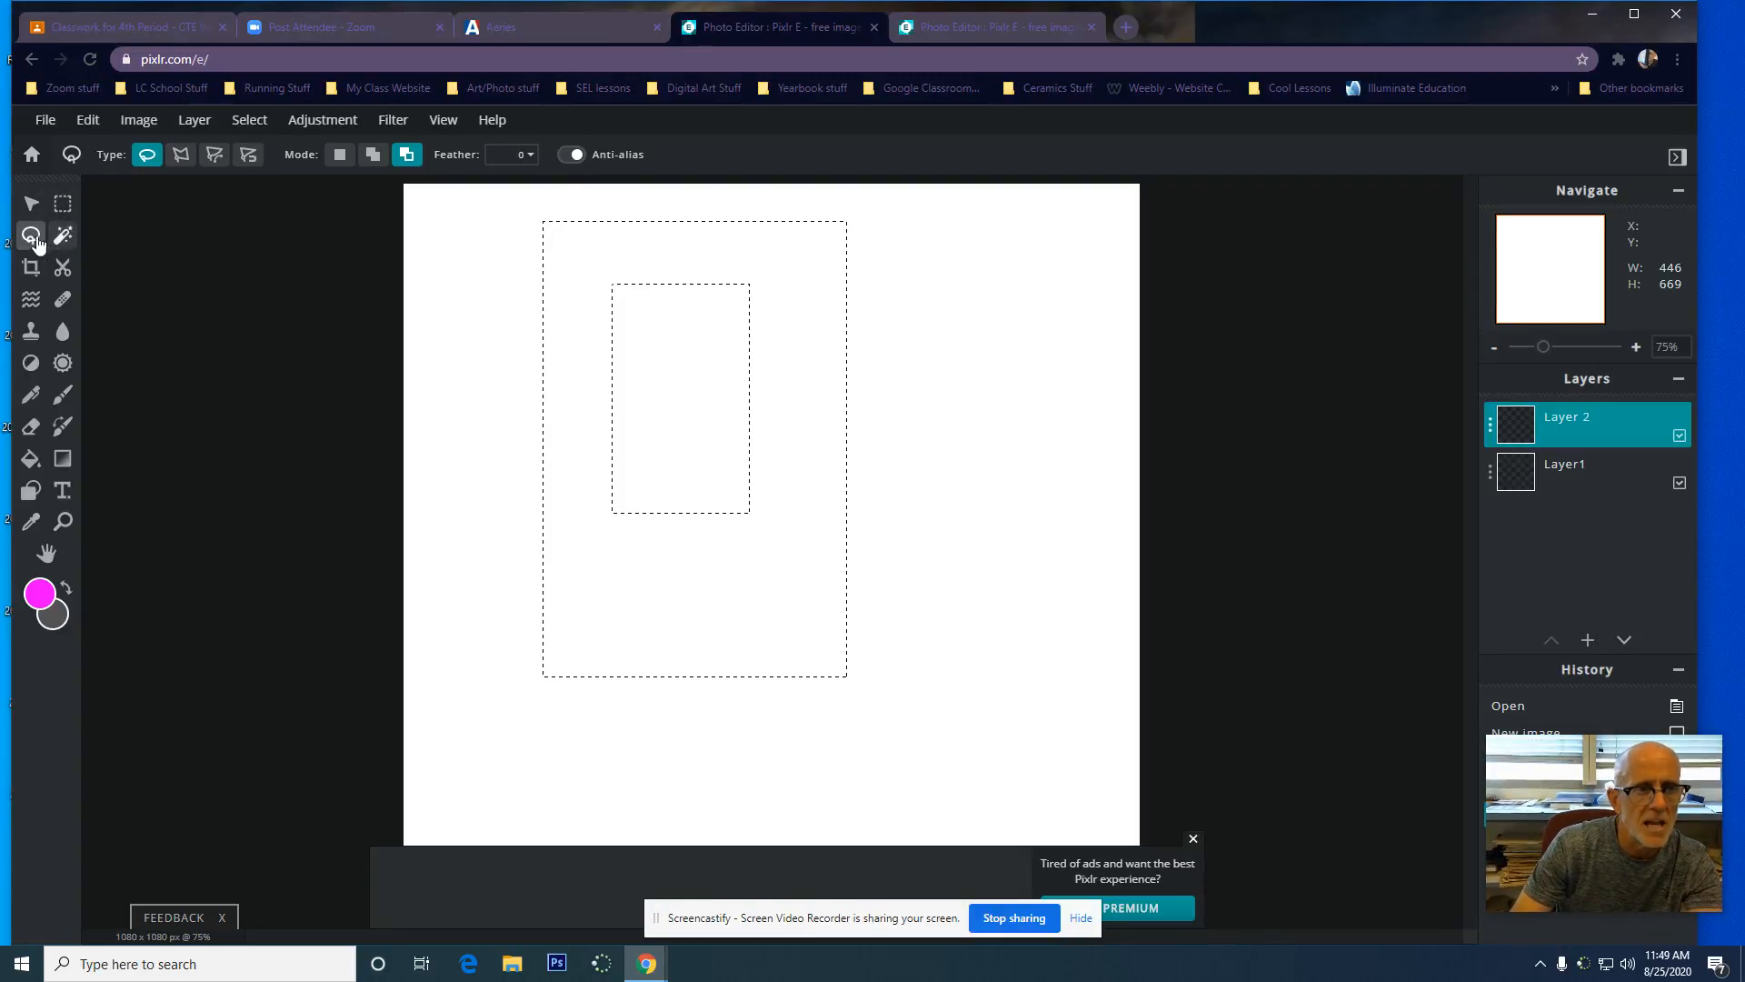
left_click(179, 156)
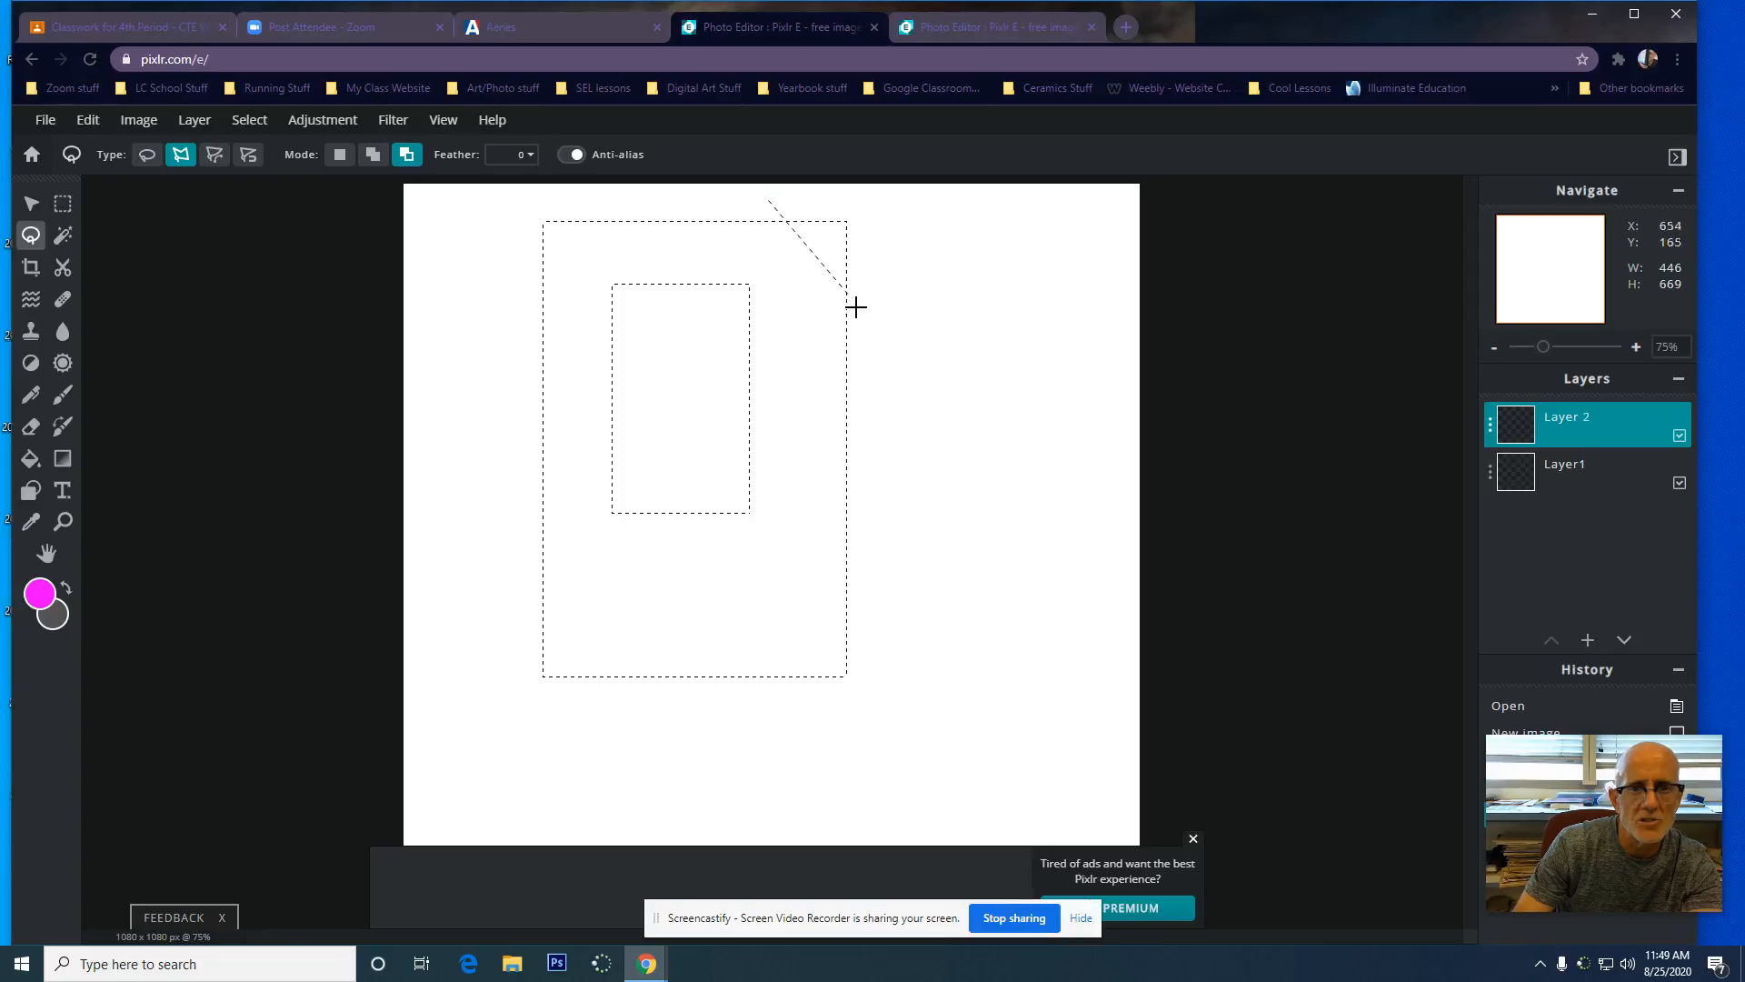
left_click(889, 392)
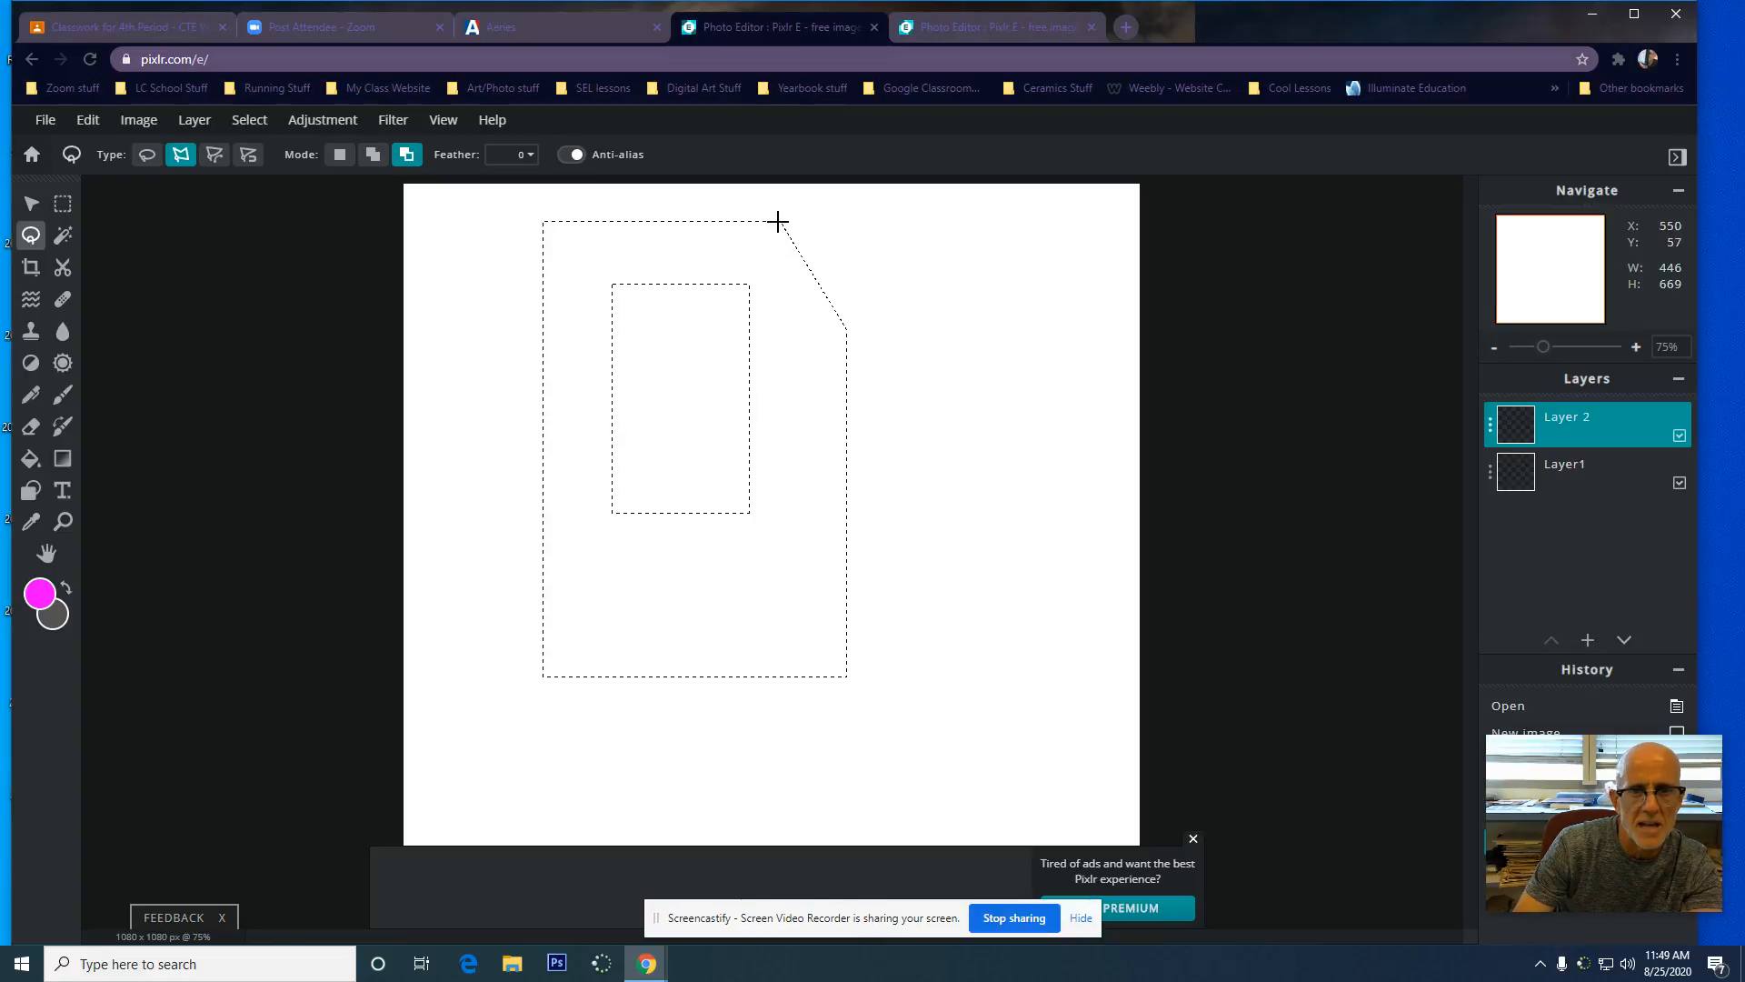
left_click(647, 712)
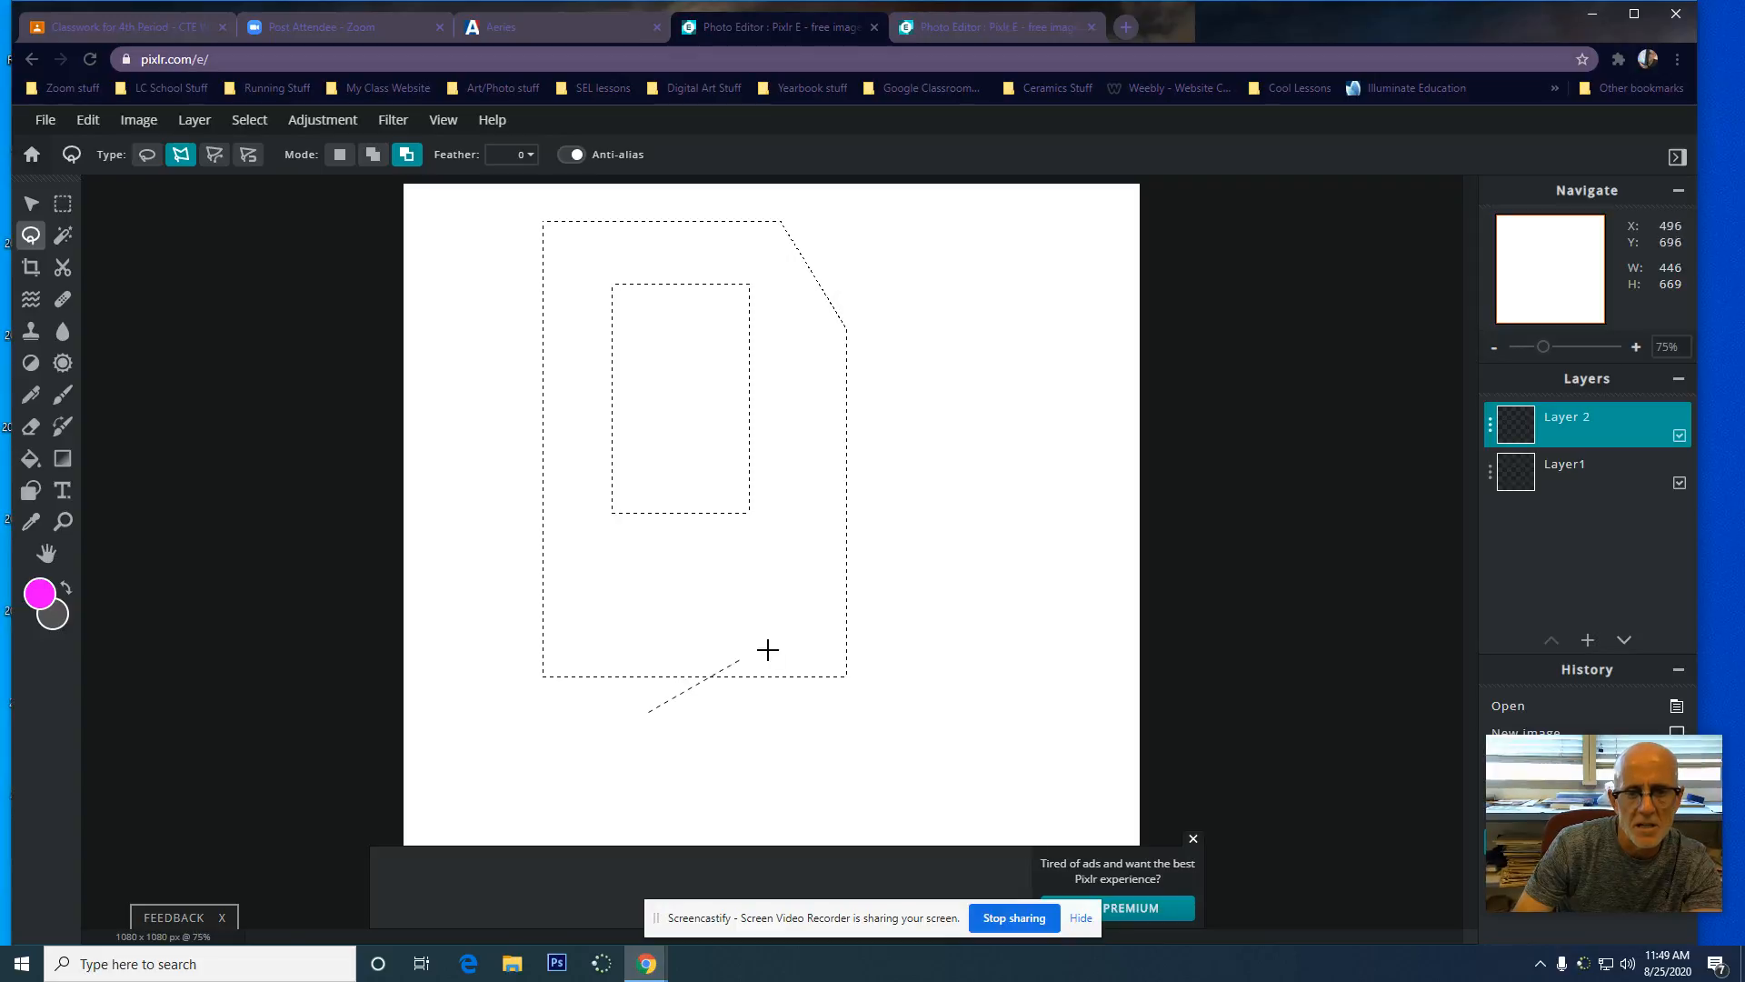
left_click(912, 516)
left_click(963, 815)
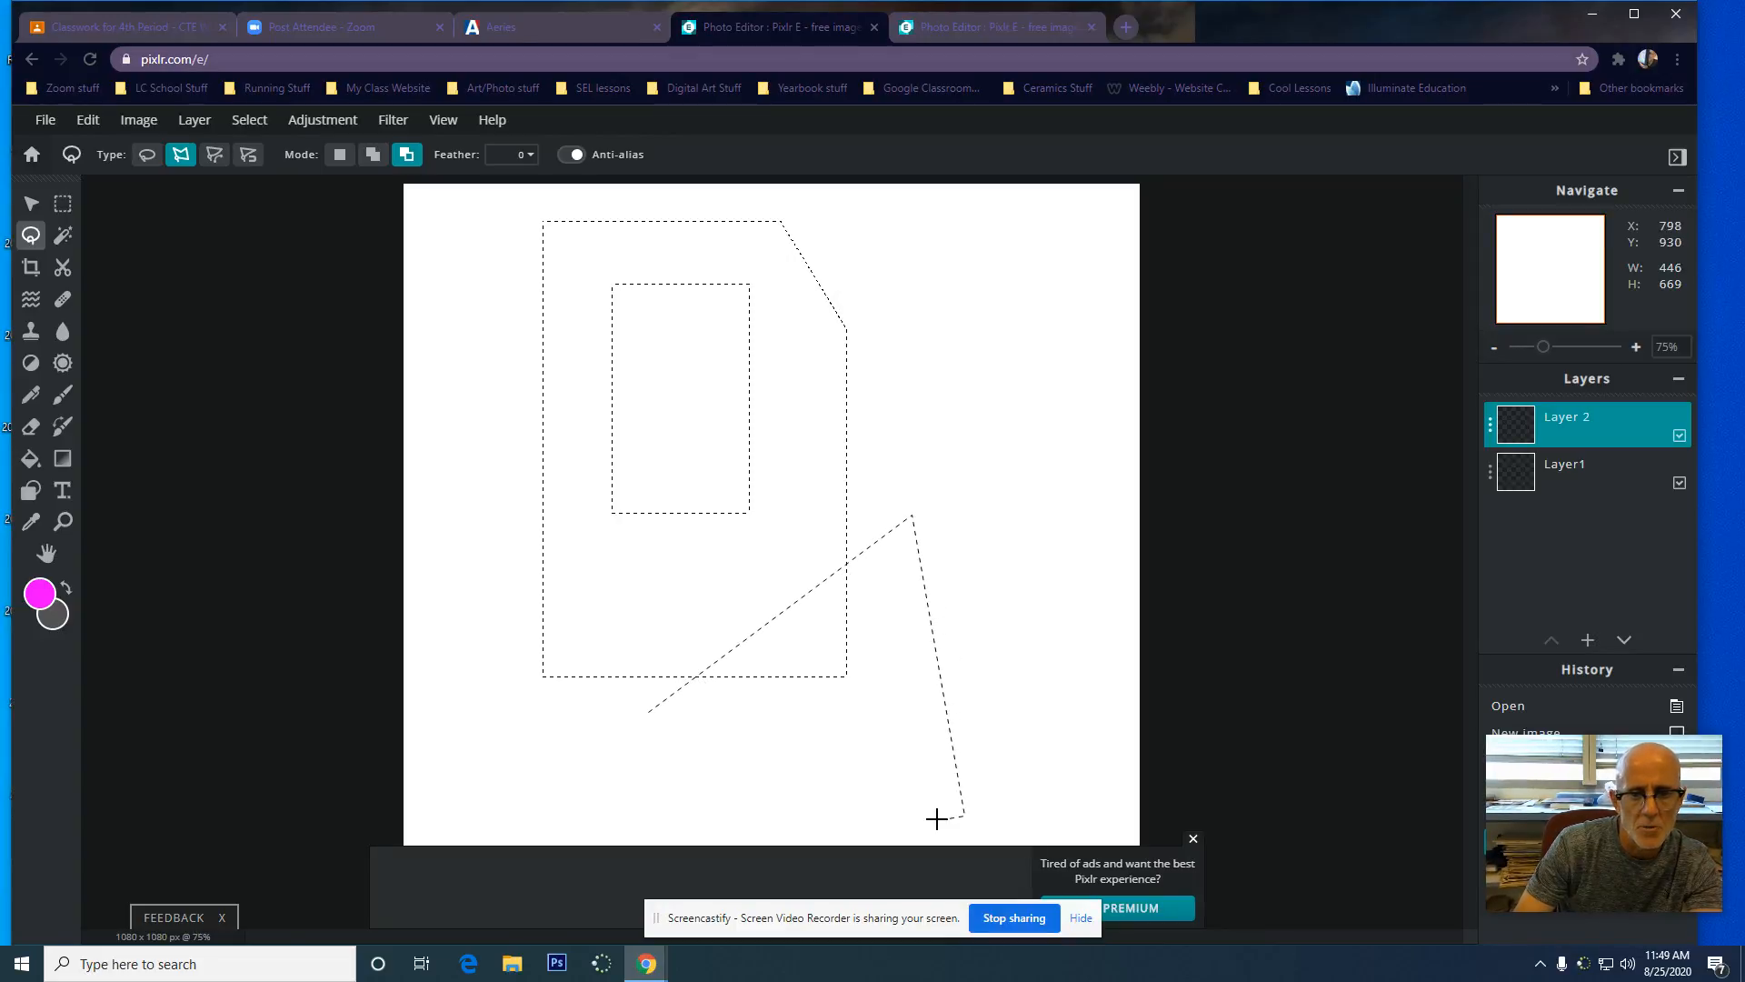
double_click(703, 789)
Add diagonal polygonal lasso areas to the selection to bevel the inner cutout's lower-right and upper-right corners
left_click(373, 155)
left_click(663, 544)
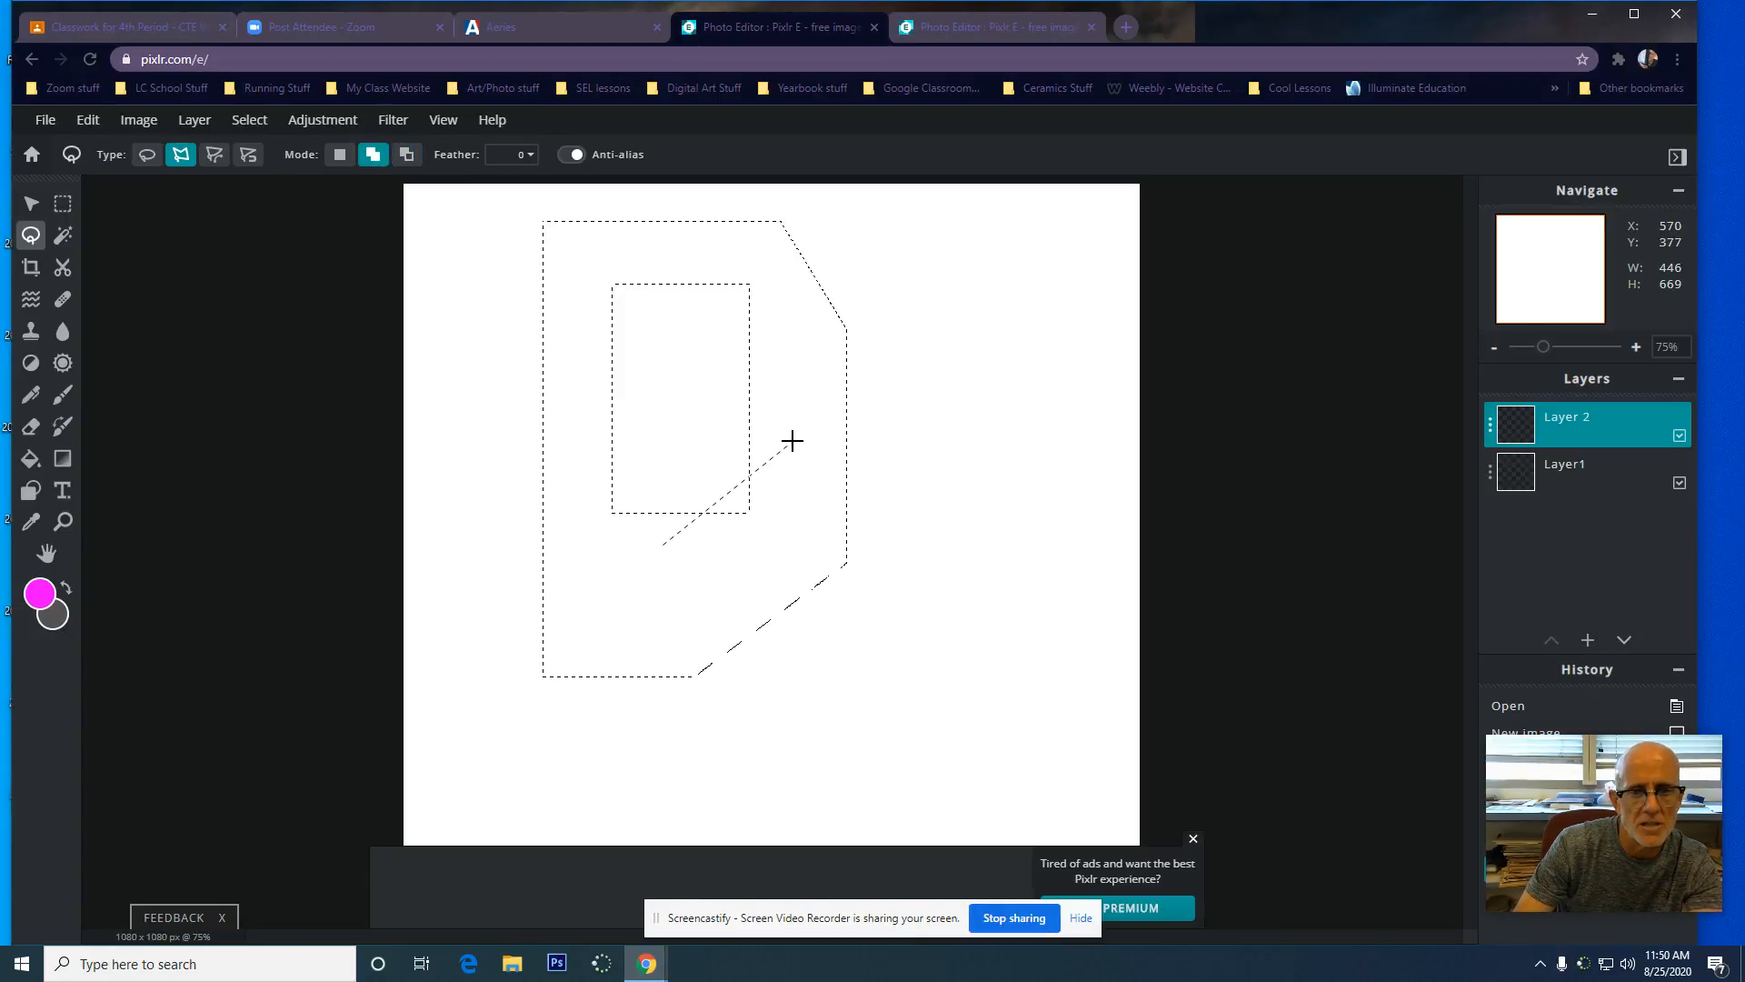
left_click(633, 545)
double_click(799, 557)
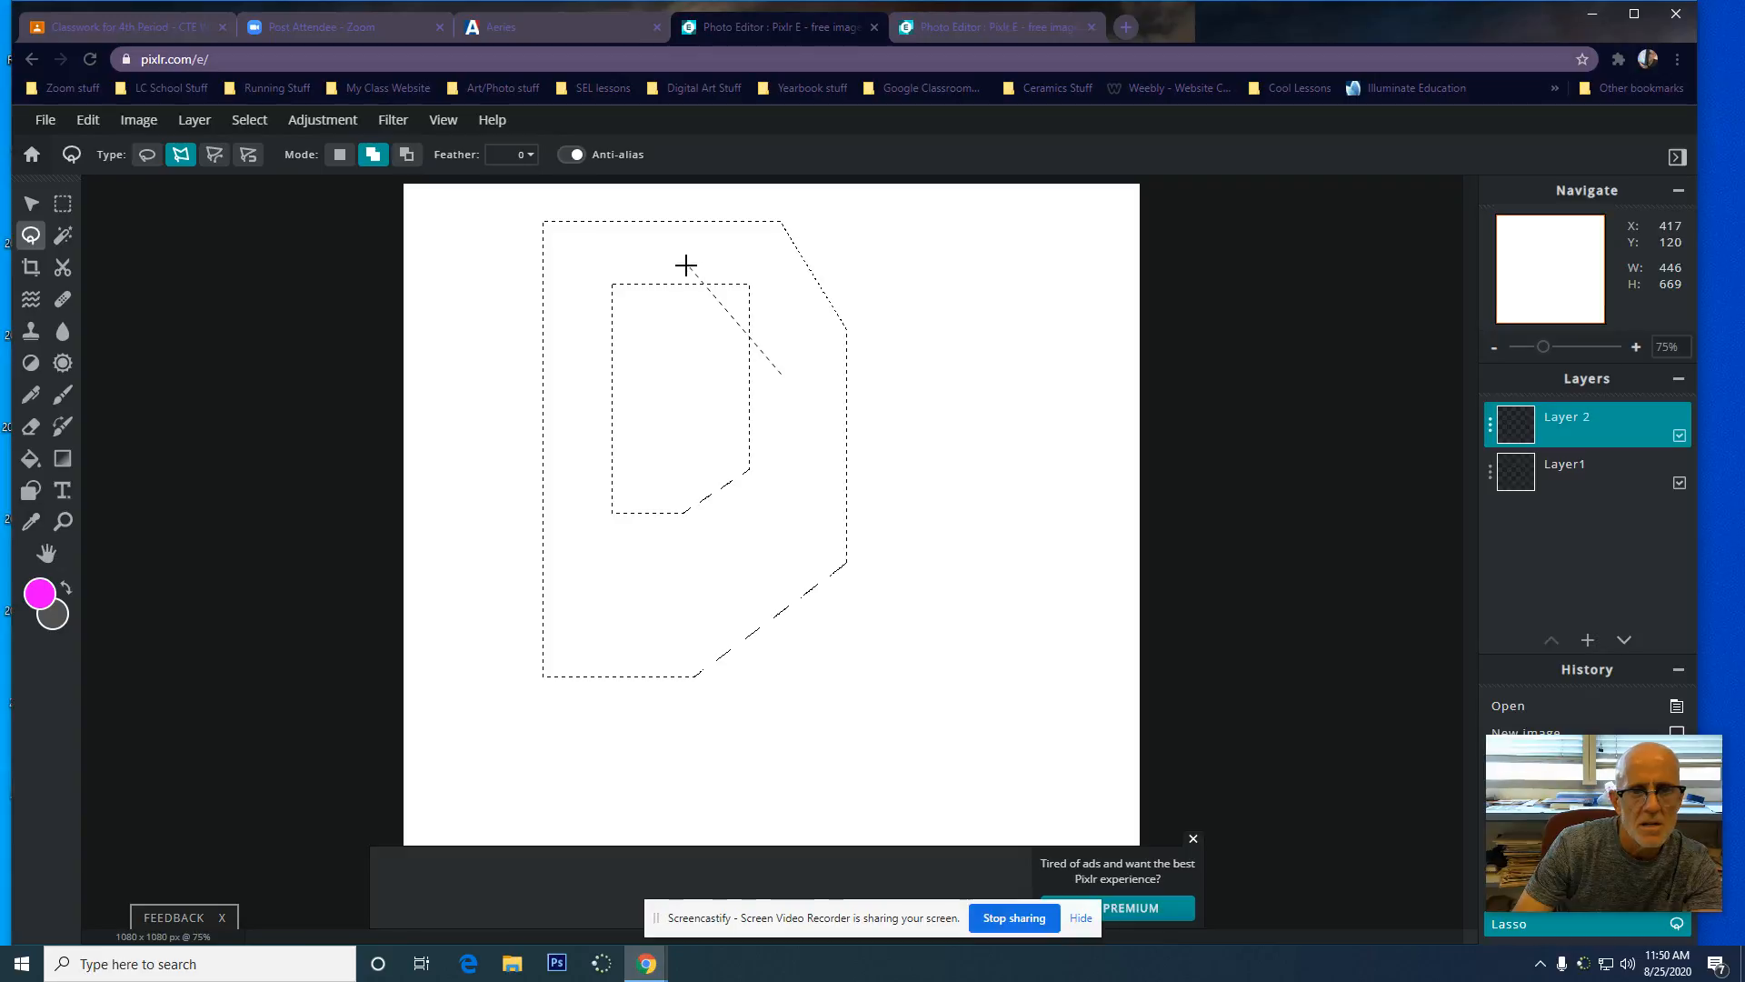
double_click(784, 249)
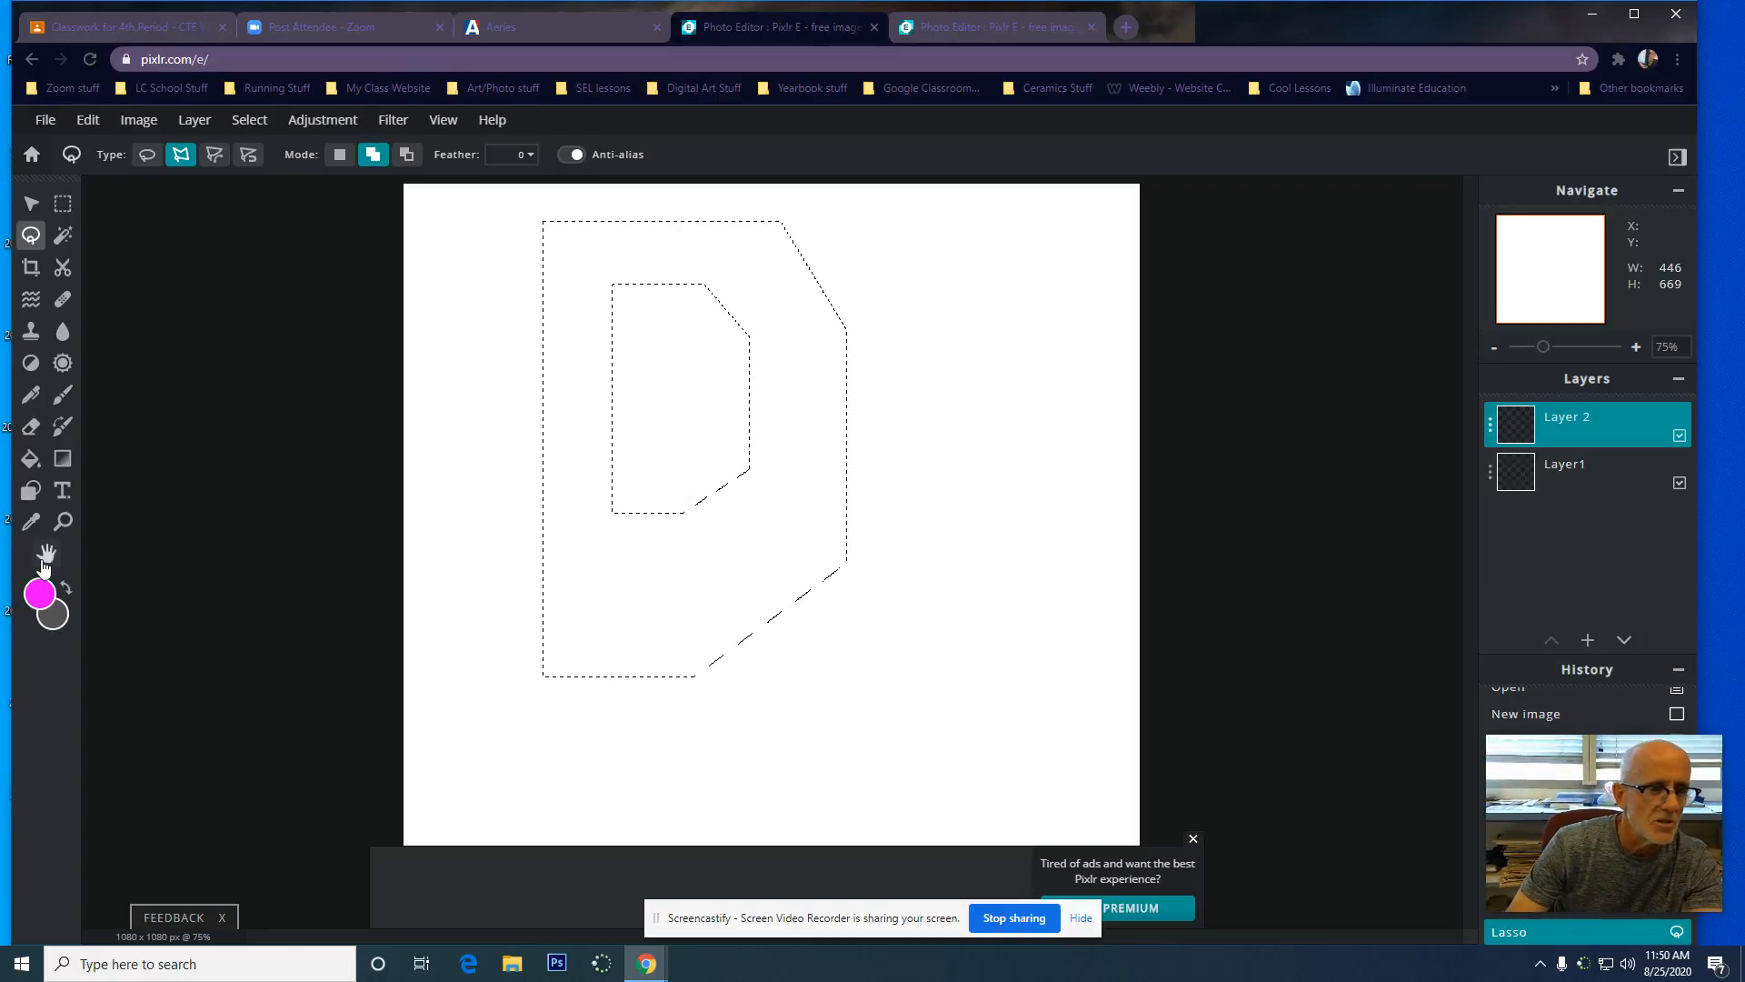
Fill the D-shaped selection with the magenta foreground colour and deselect it
left_click(31, 458)
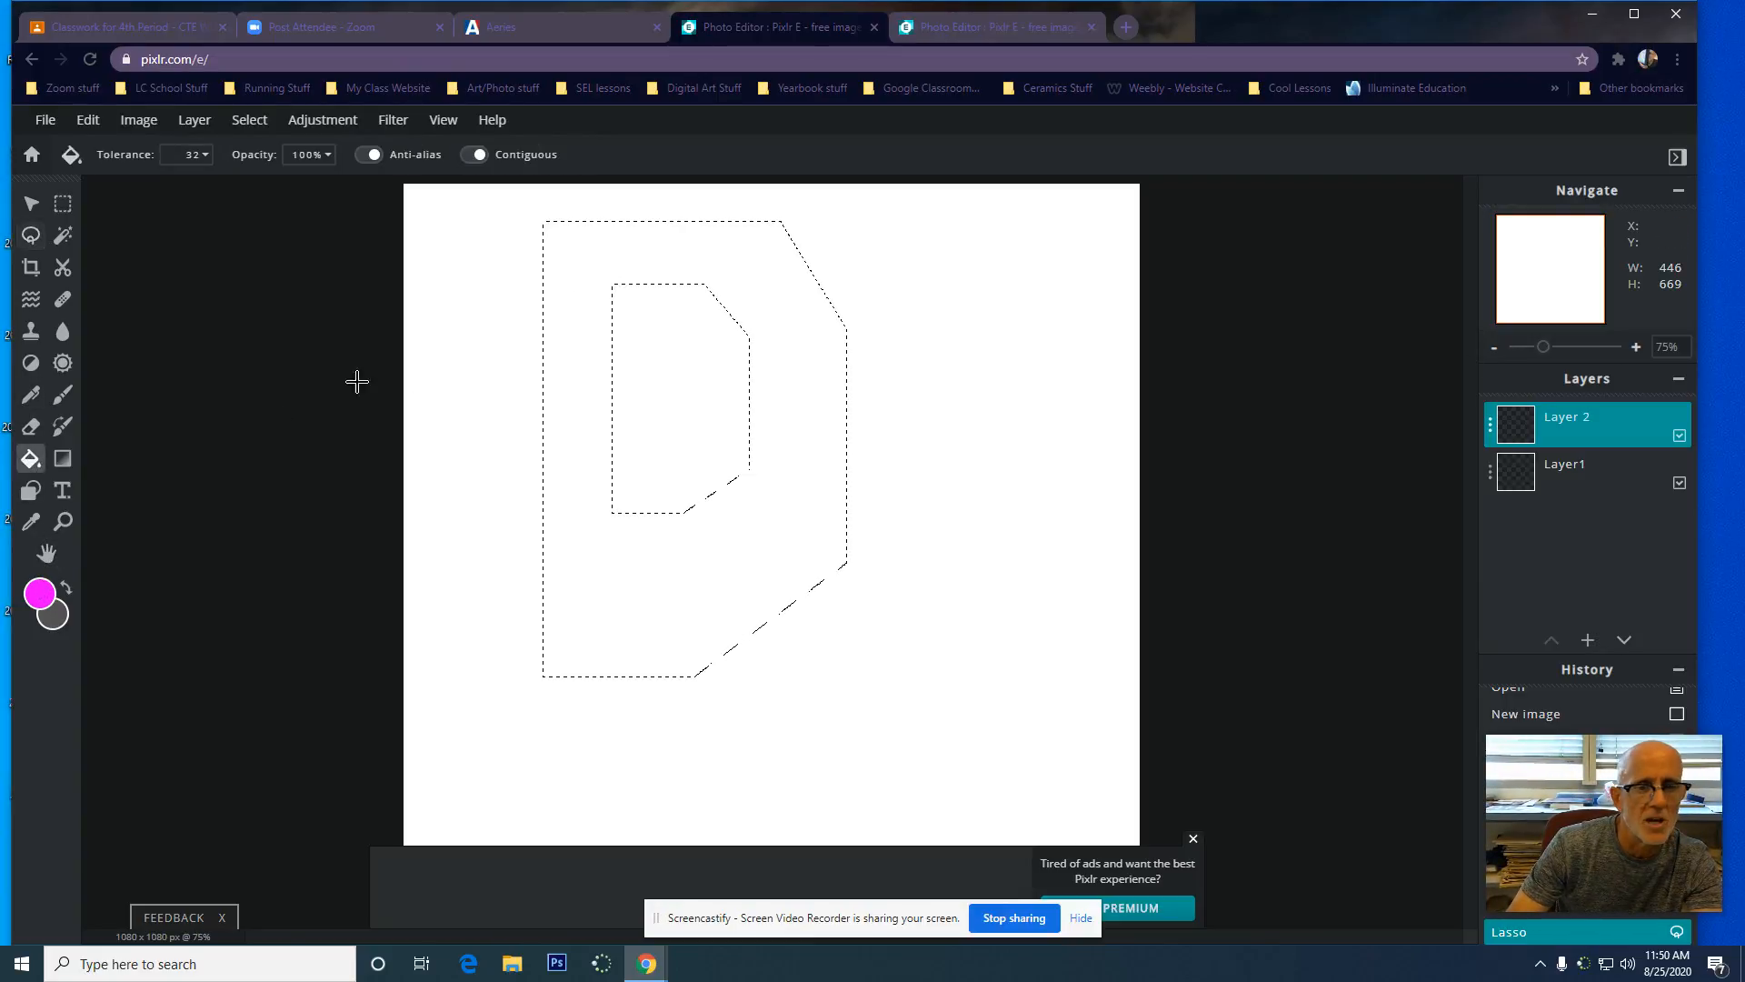
left_click(585, 266)
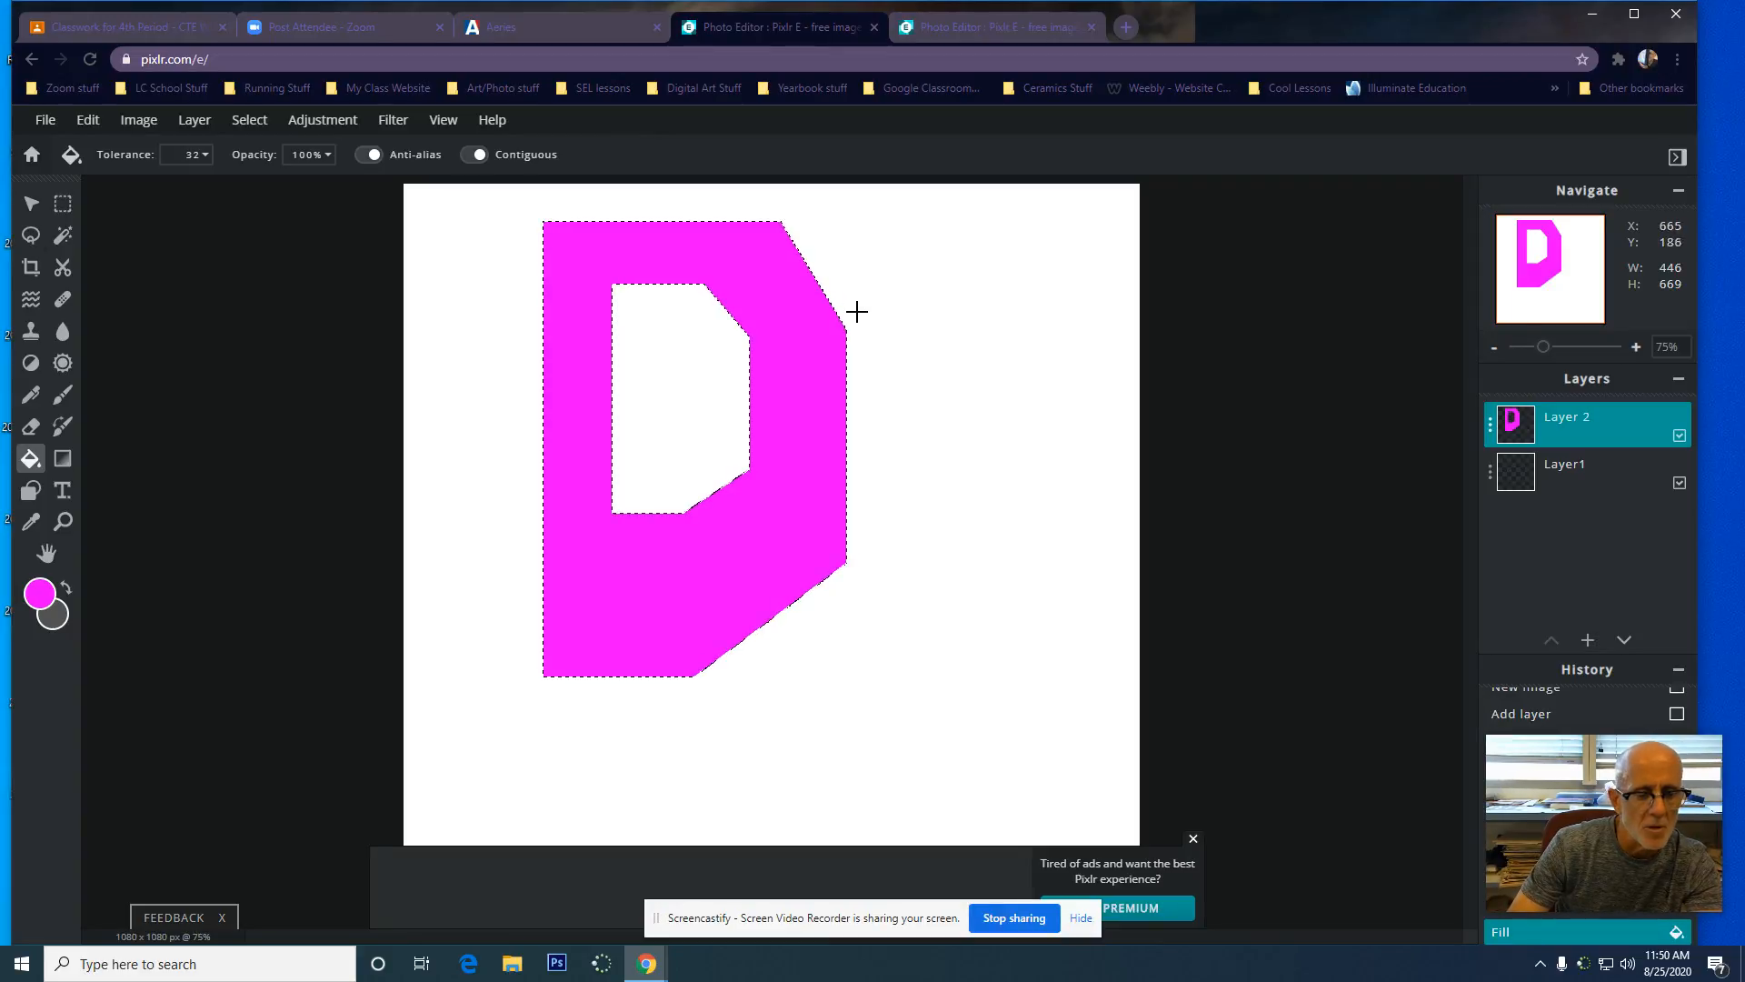
key("ctrl+d")
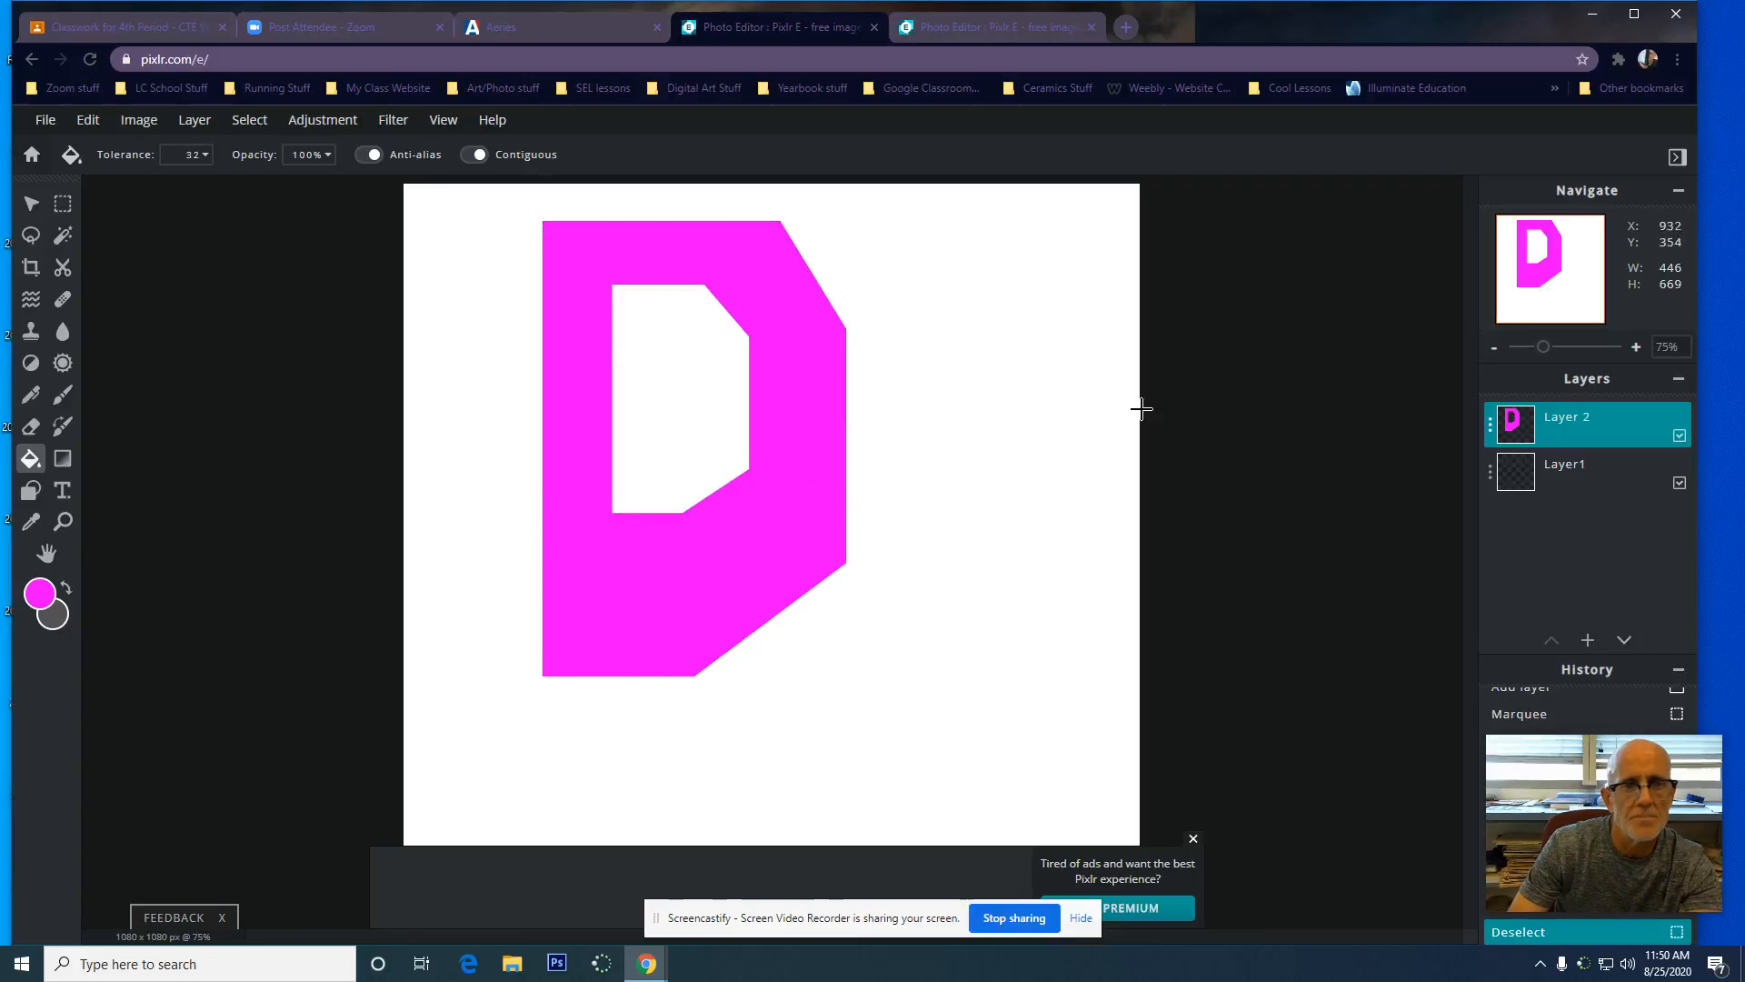
Scale the D down to about 319 × 479 px and place it tilted counterclockwise in the canvas's upper-left area
left_click(30, 206)
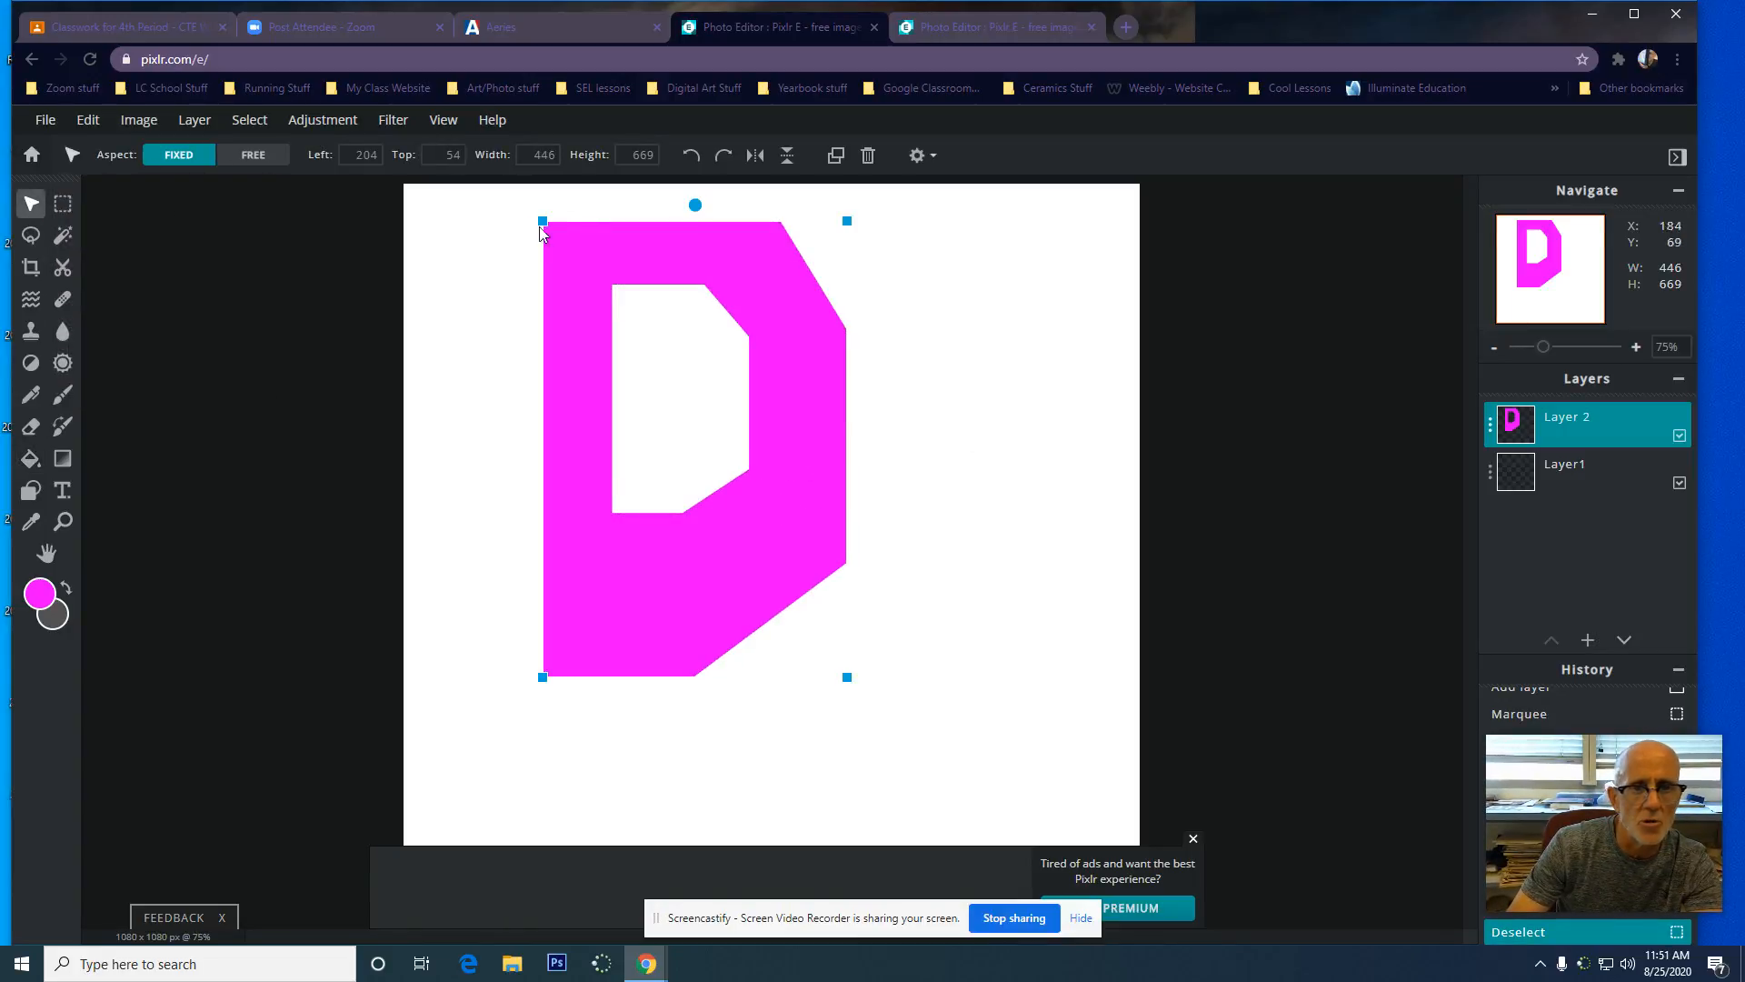
left_click_drag(844, 221, 758, 278)
left_click_drag(652, 334, 586, 345)
left_click_drag(663, 388, 598, 261)
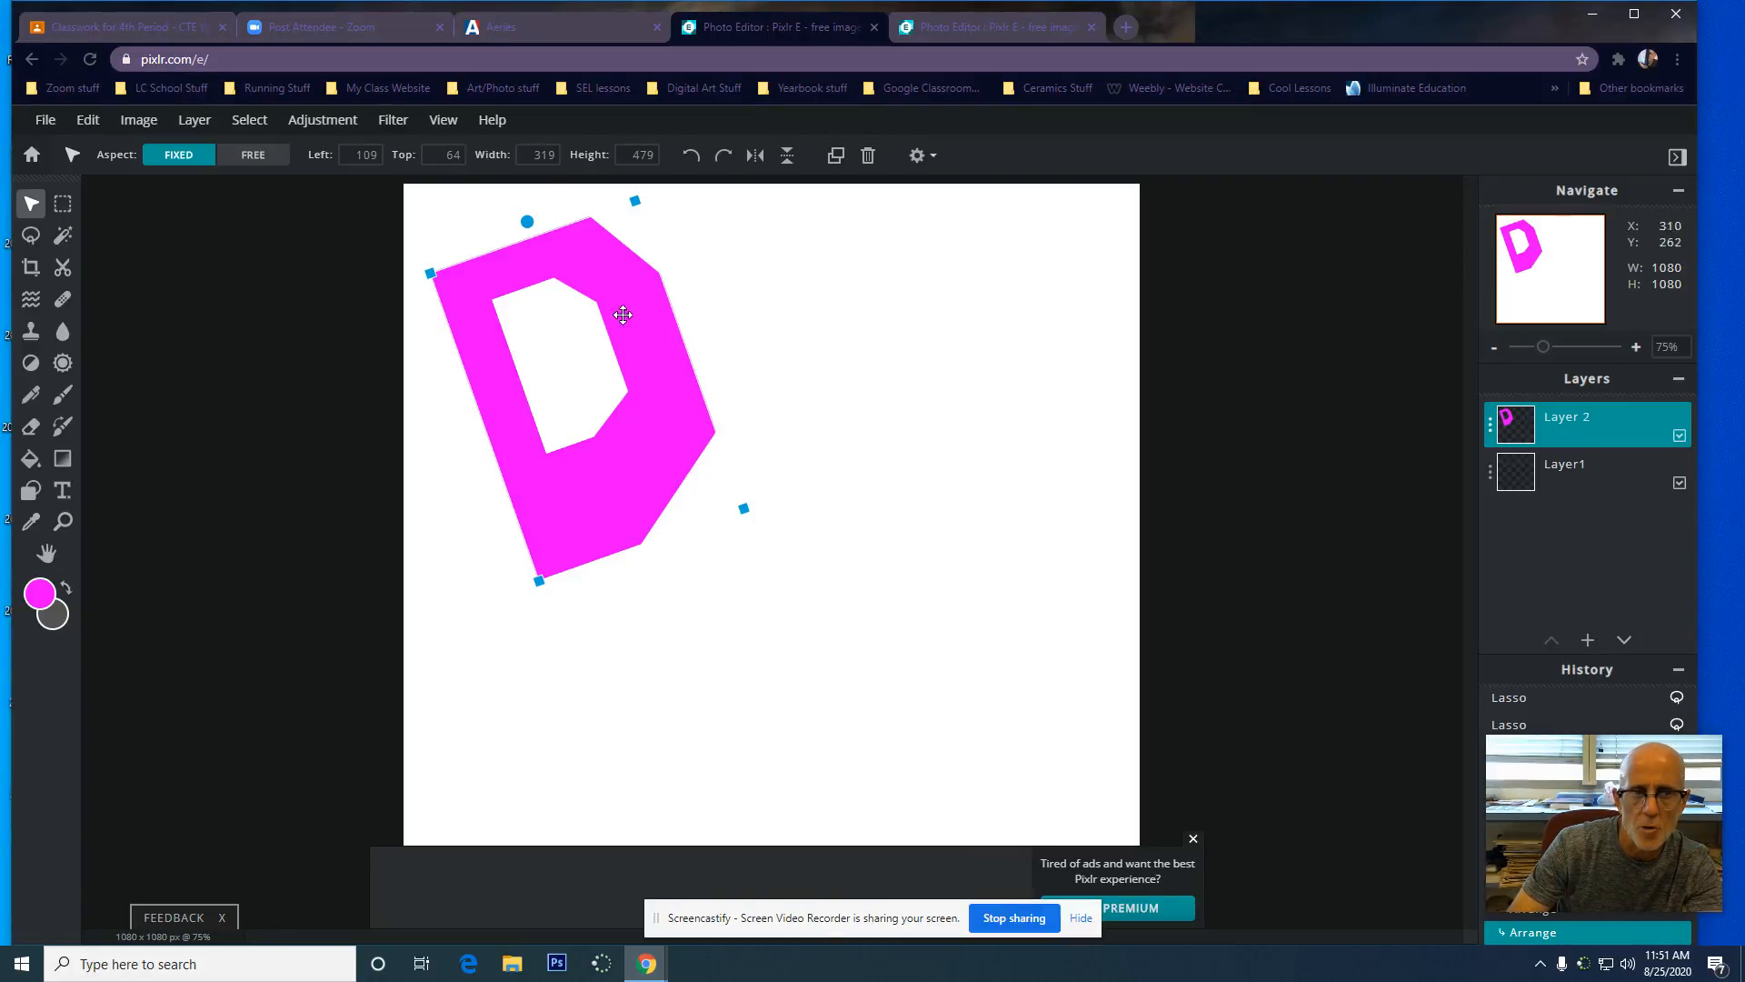
Apply a drop shadow to the D with a horizontal offset of 15 px
left_click(409, 125)
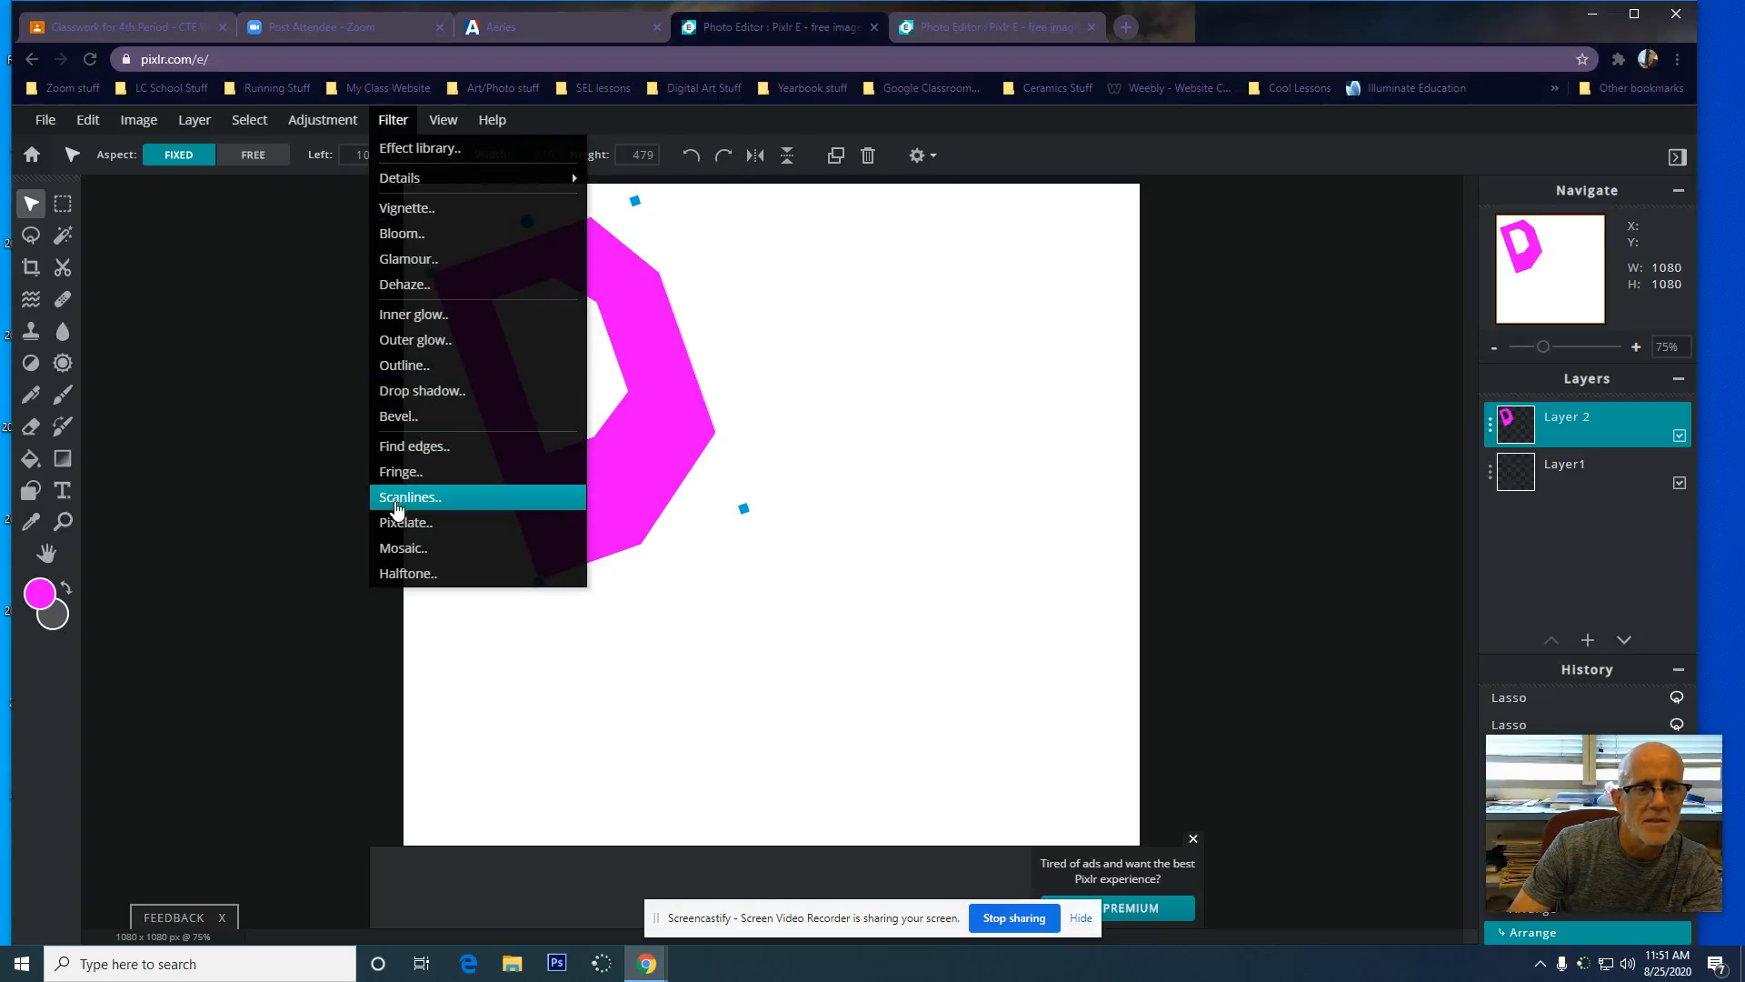
left_click(427, 391)
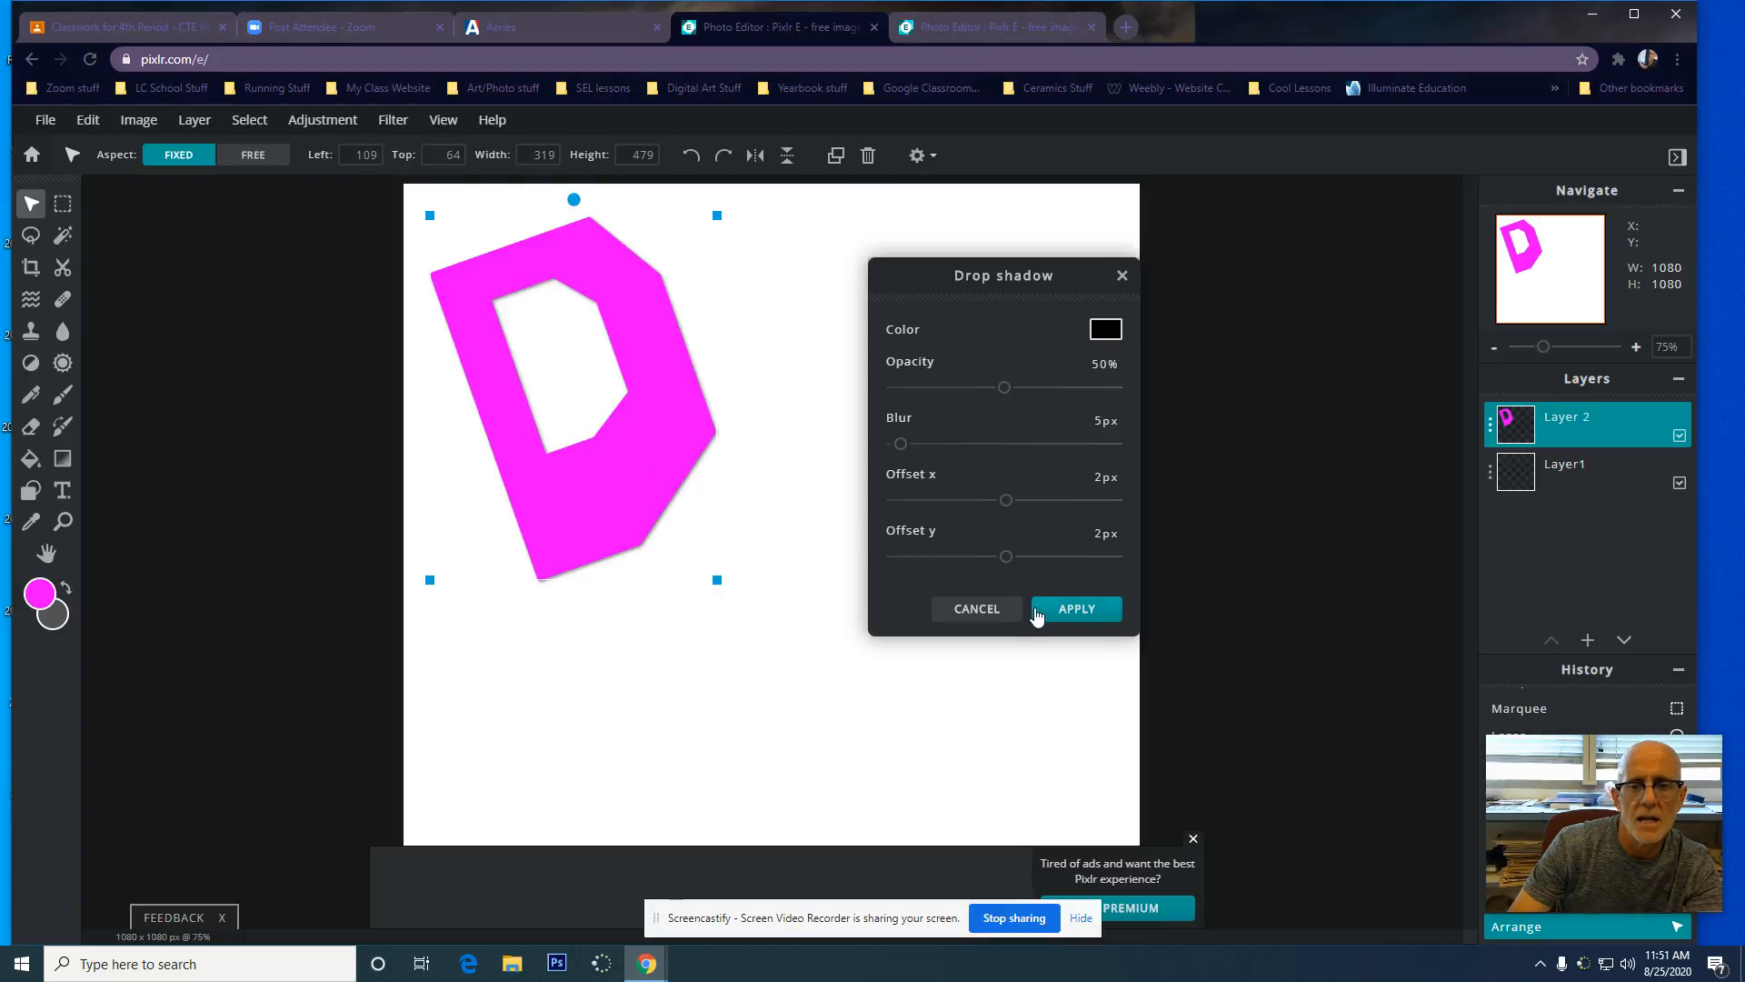
left_click_drag(1005, 500, 1021, 501)
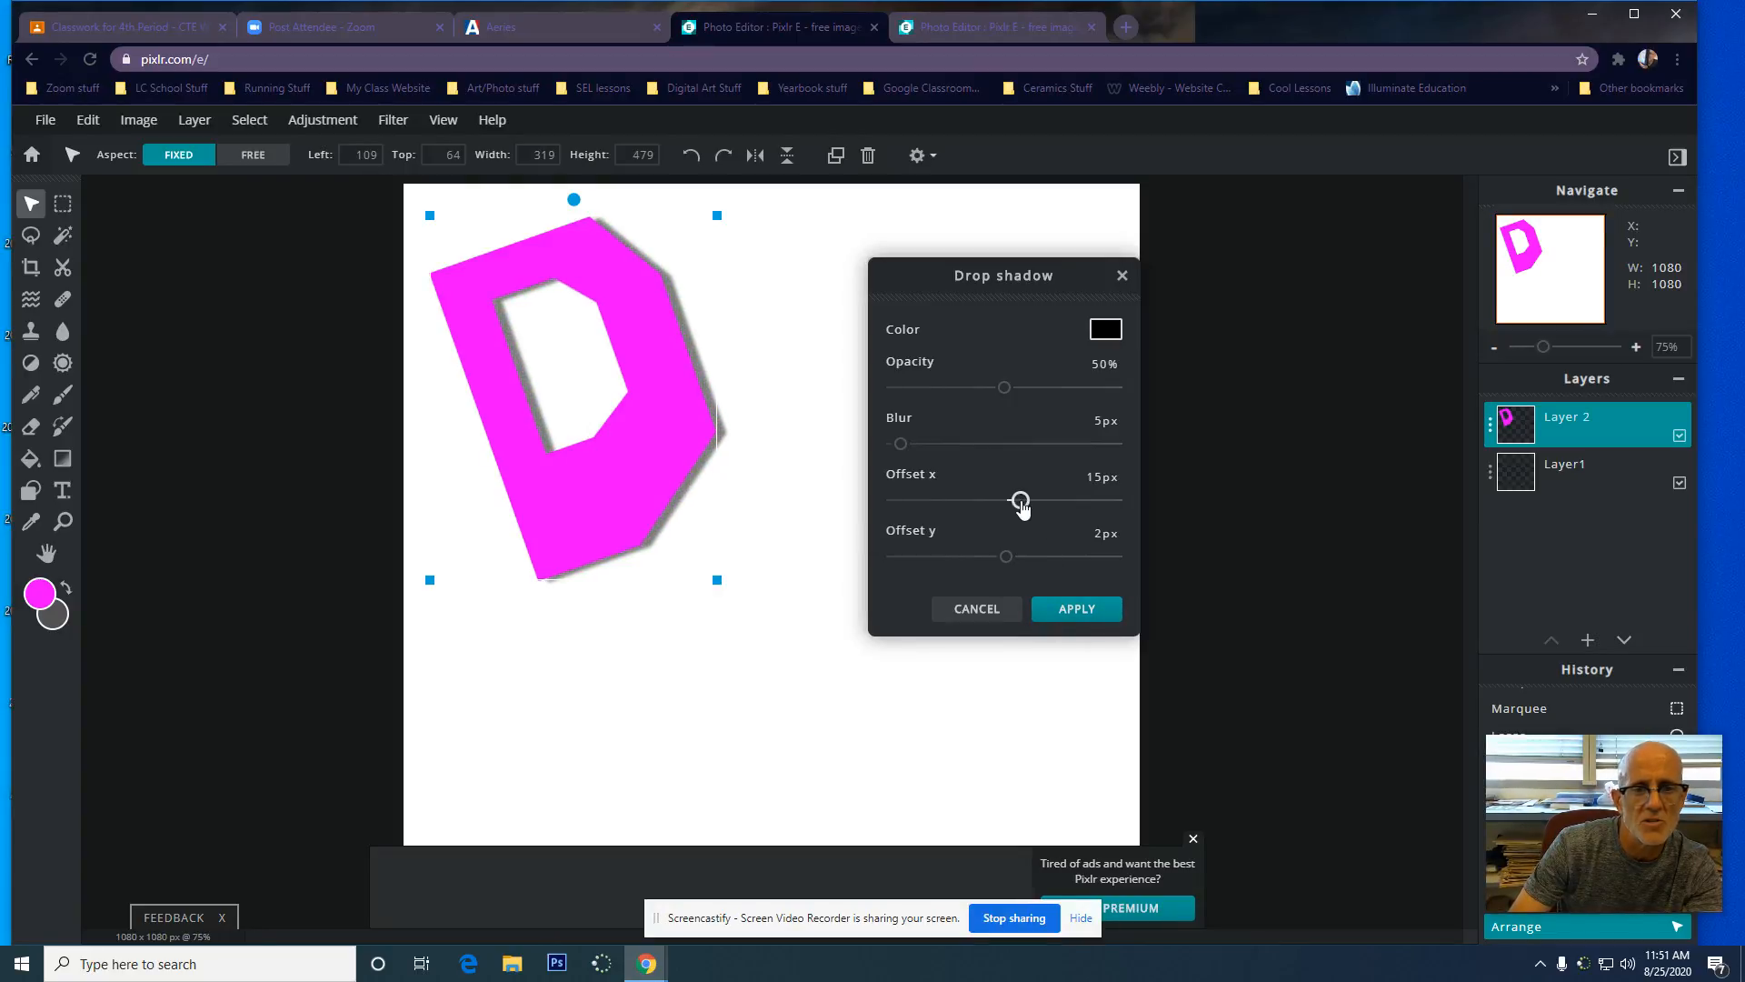
left_click(1089, 610)
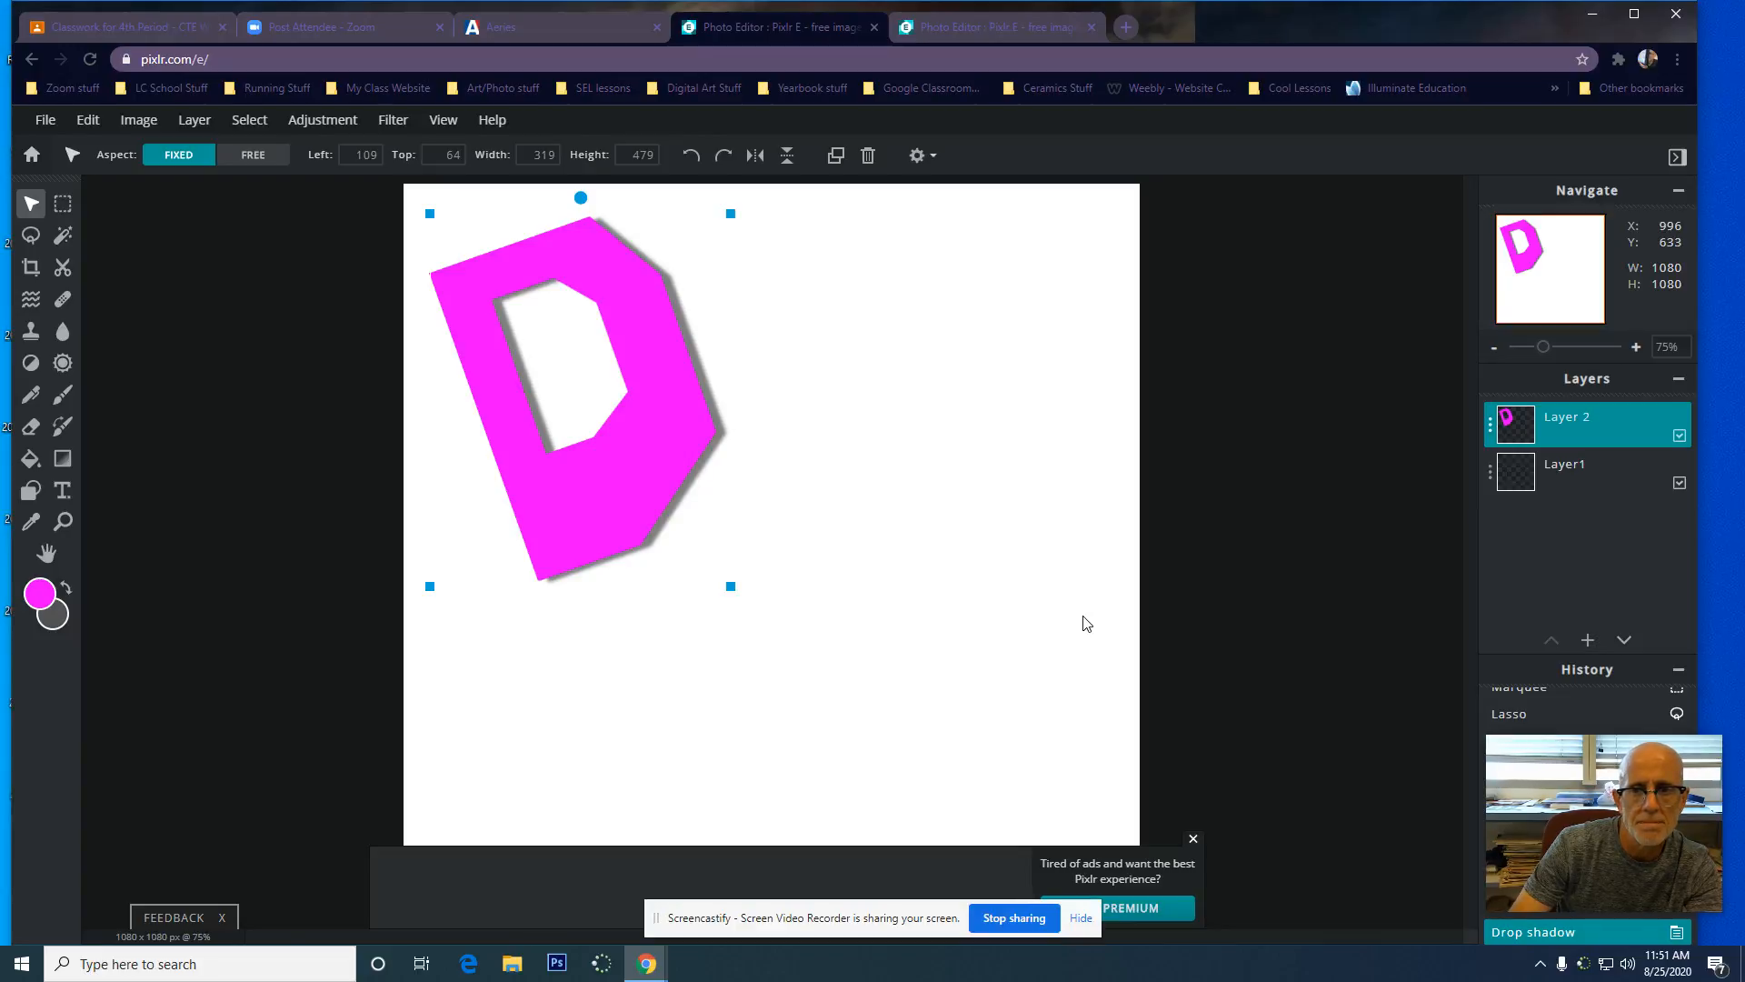
Add an empty layer above Layer 2 and name it letter U
left_click(1588, 640)
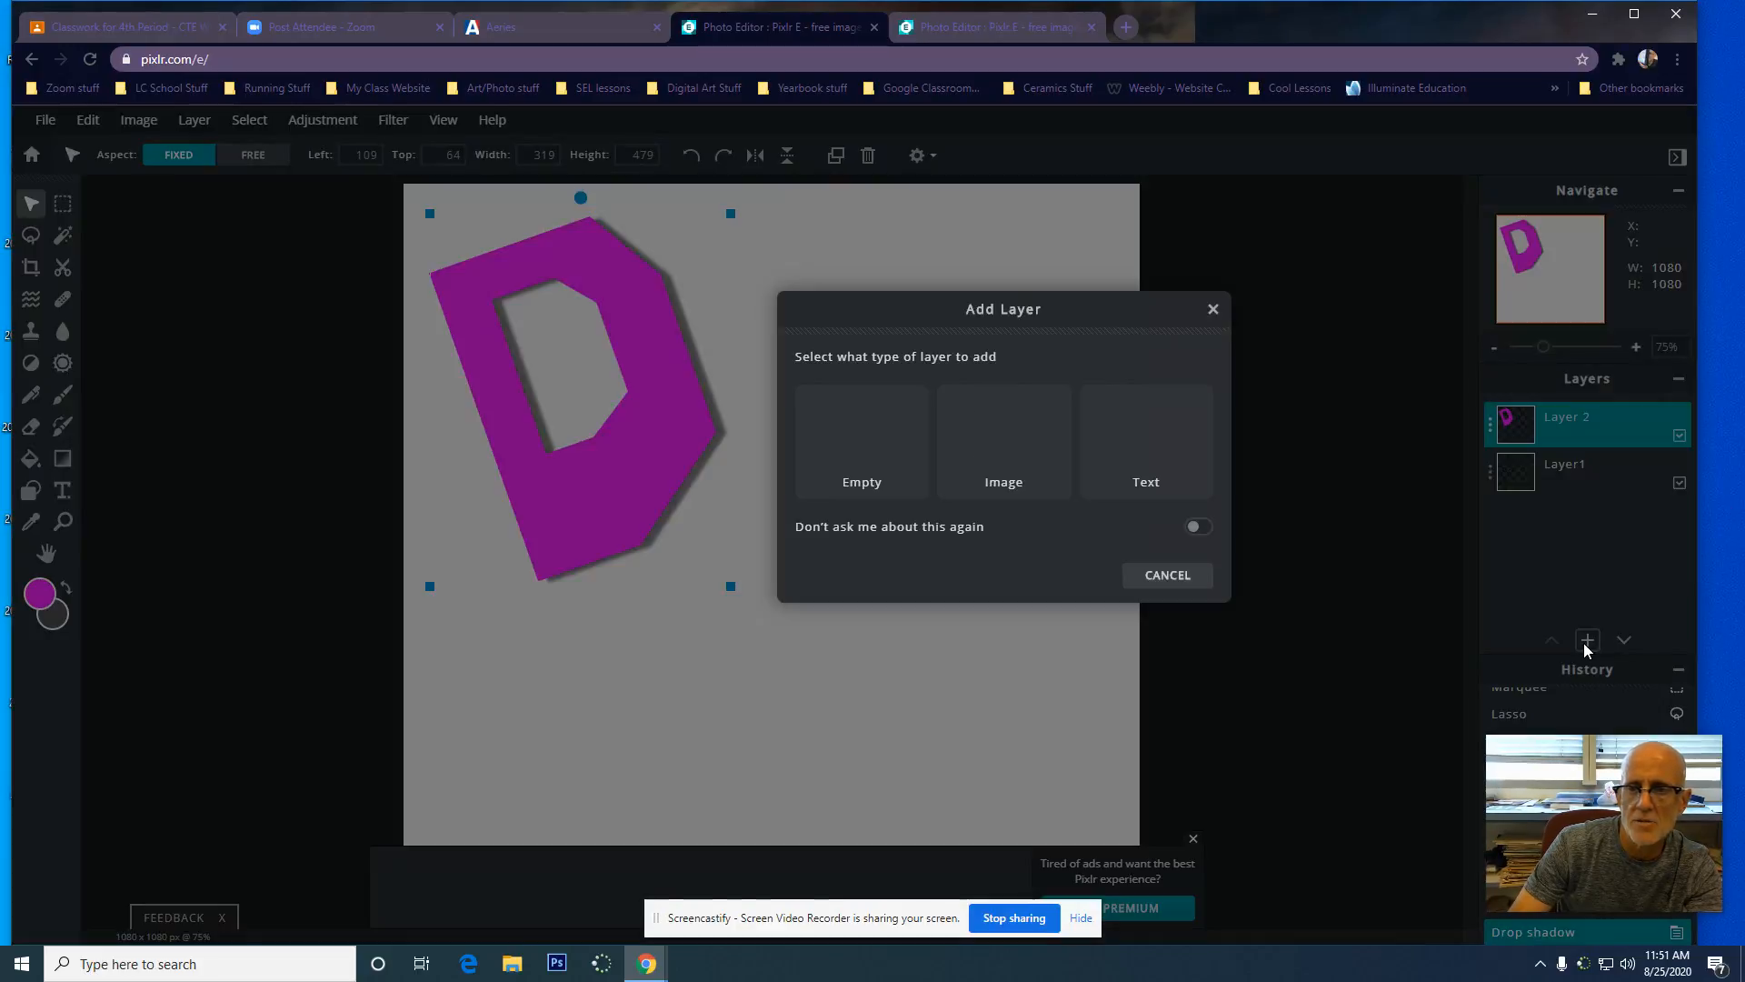
left_click(857, 455)
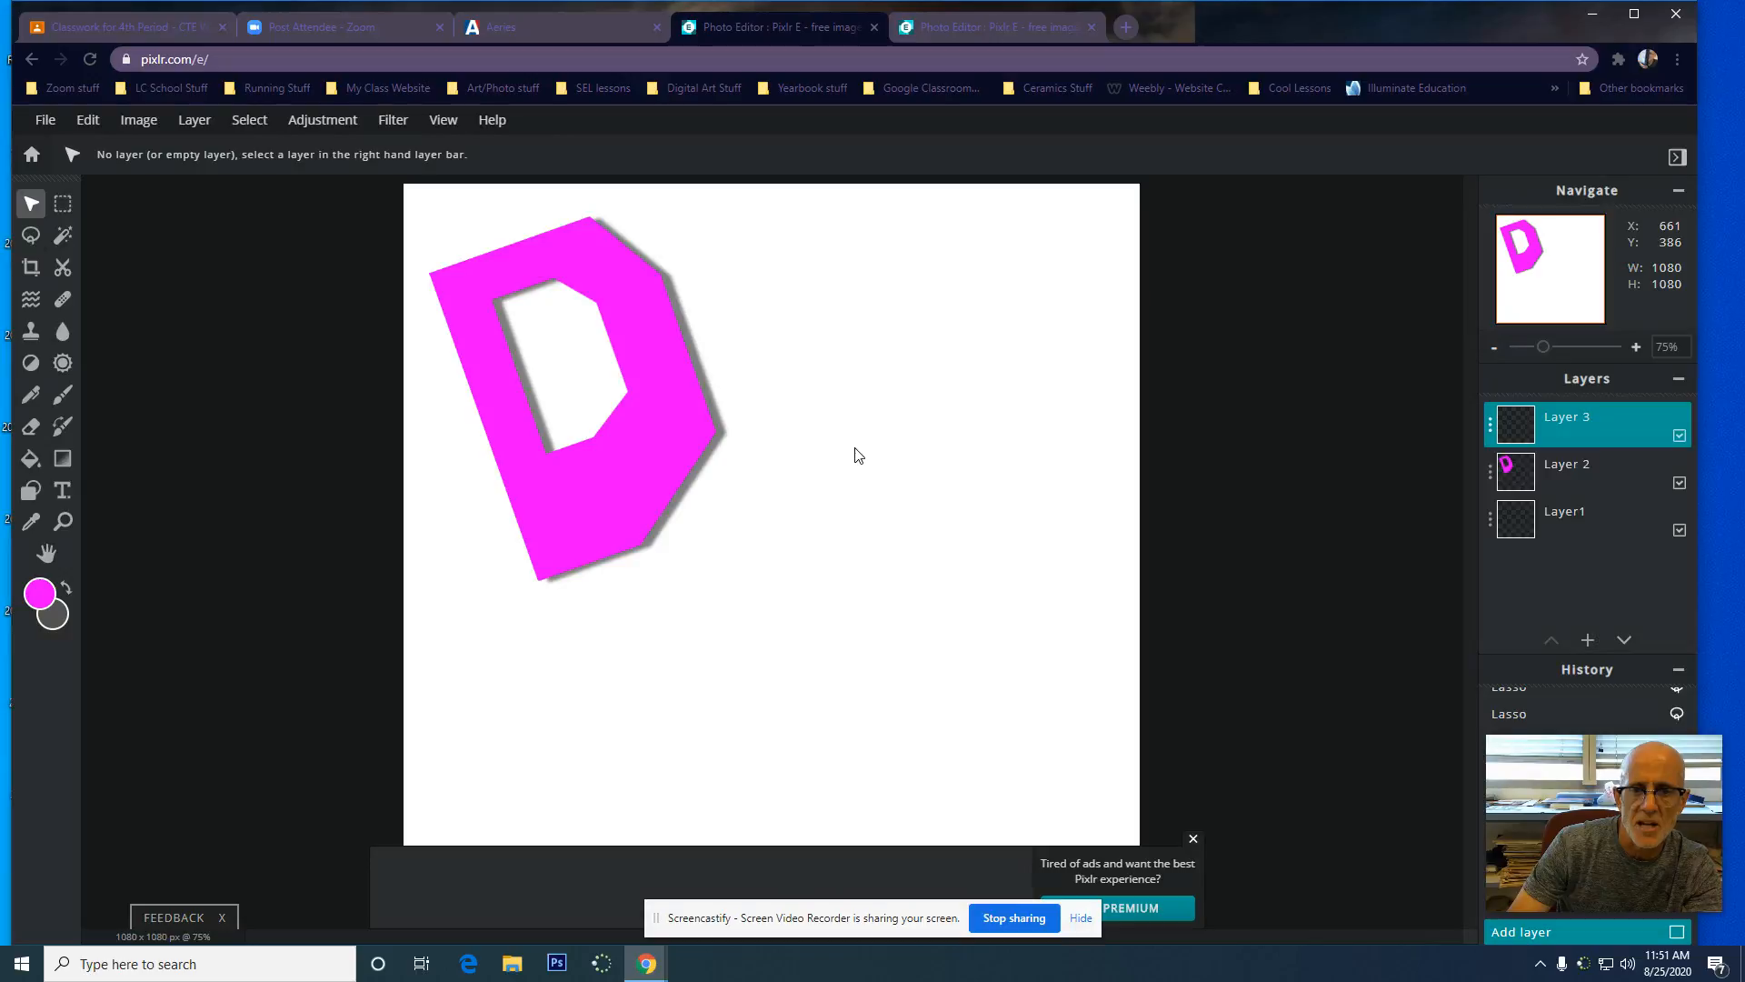
left_click(1491, 424)
left_click_drag(1420, 444, 1182, 420)
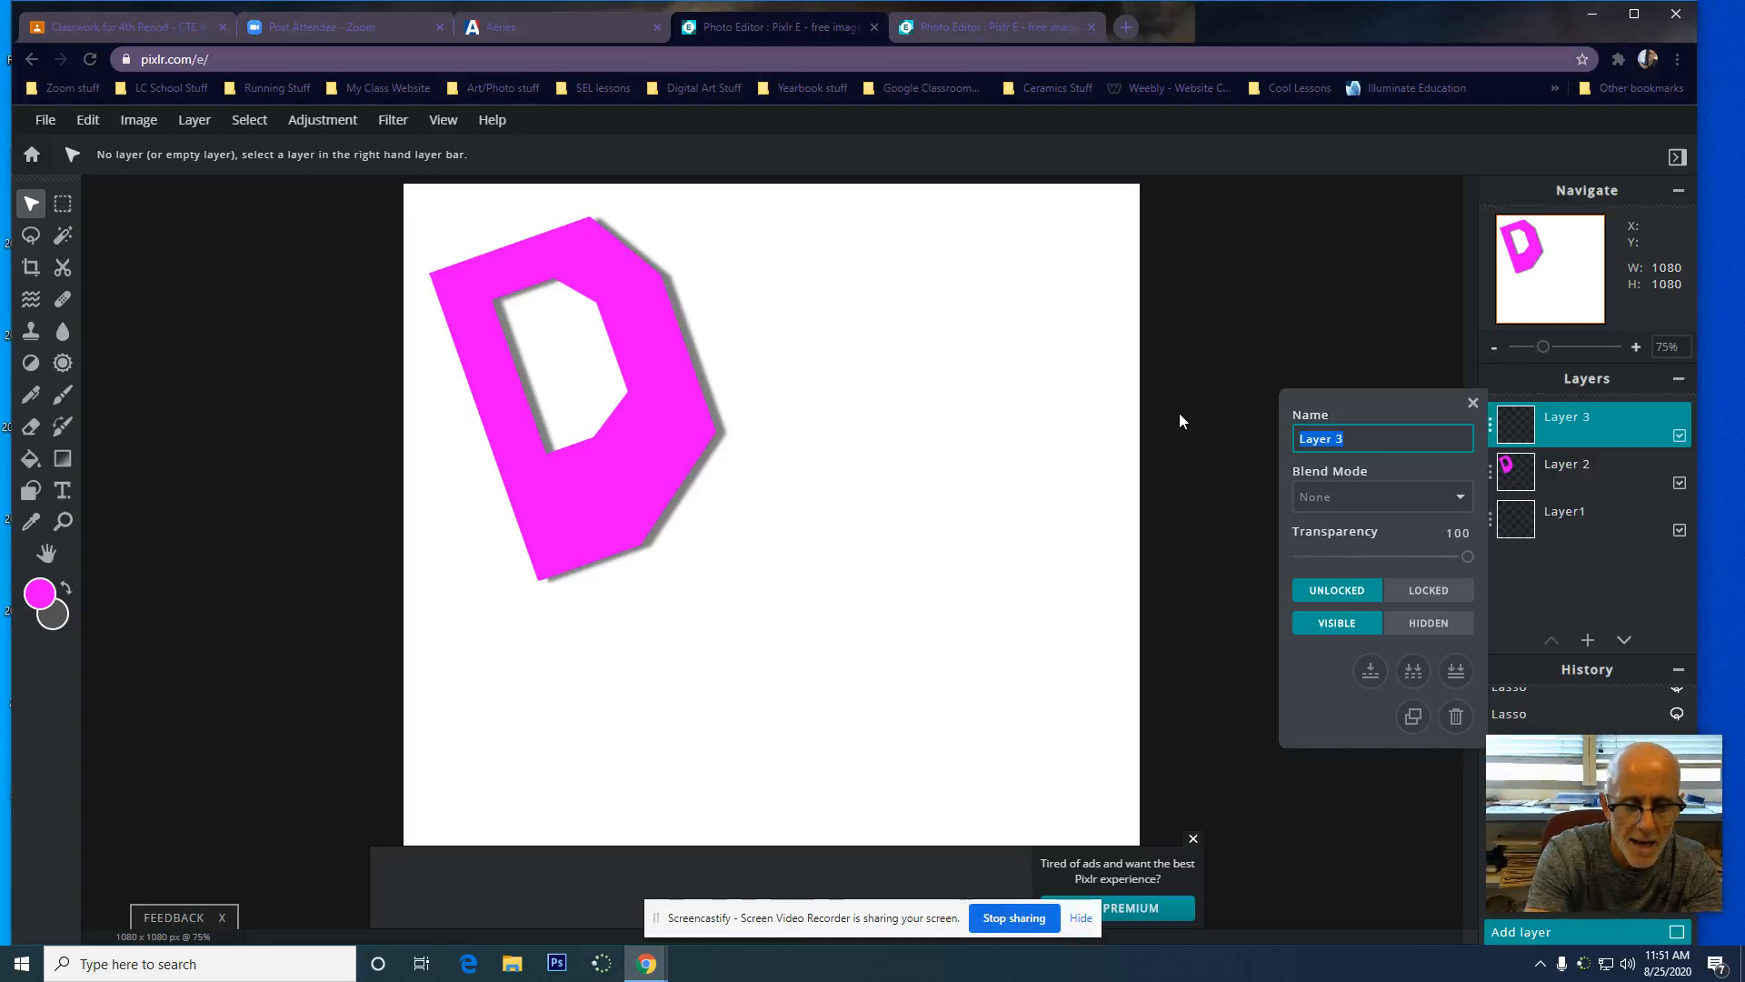
type("letter")
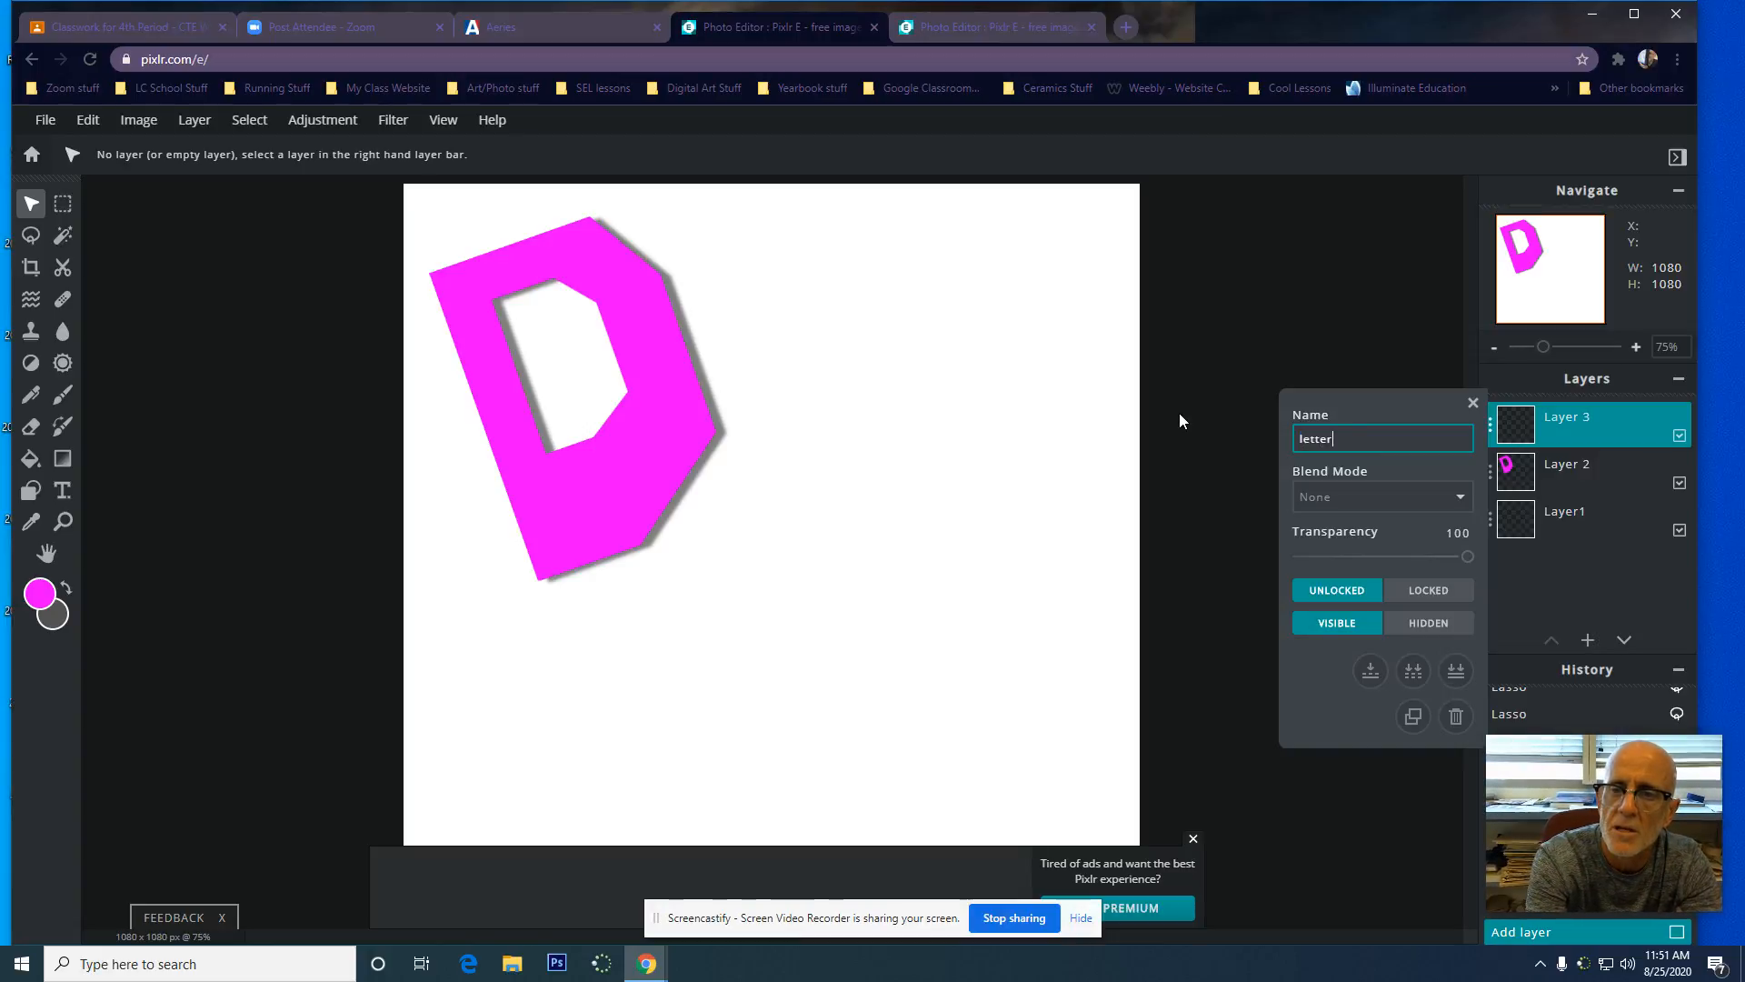
type(" U")
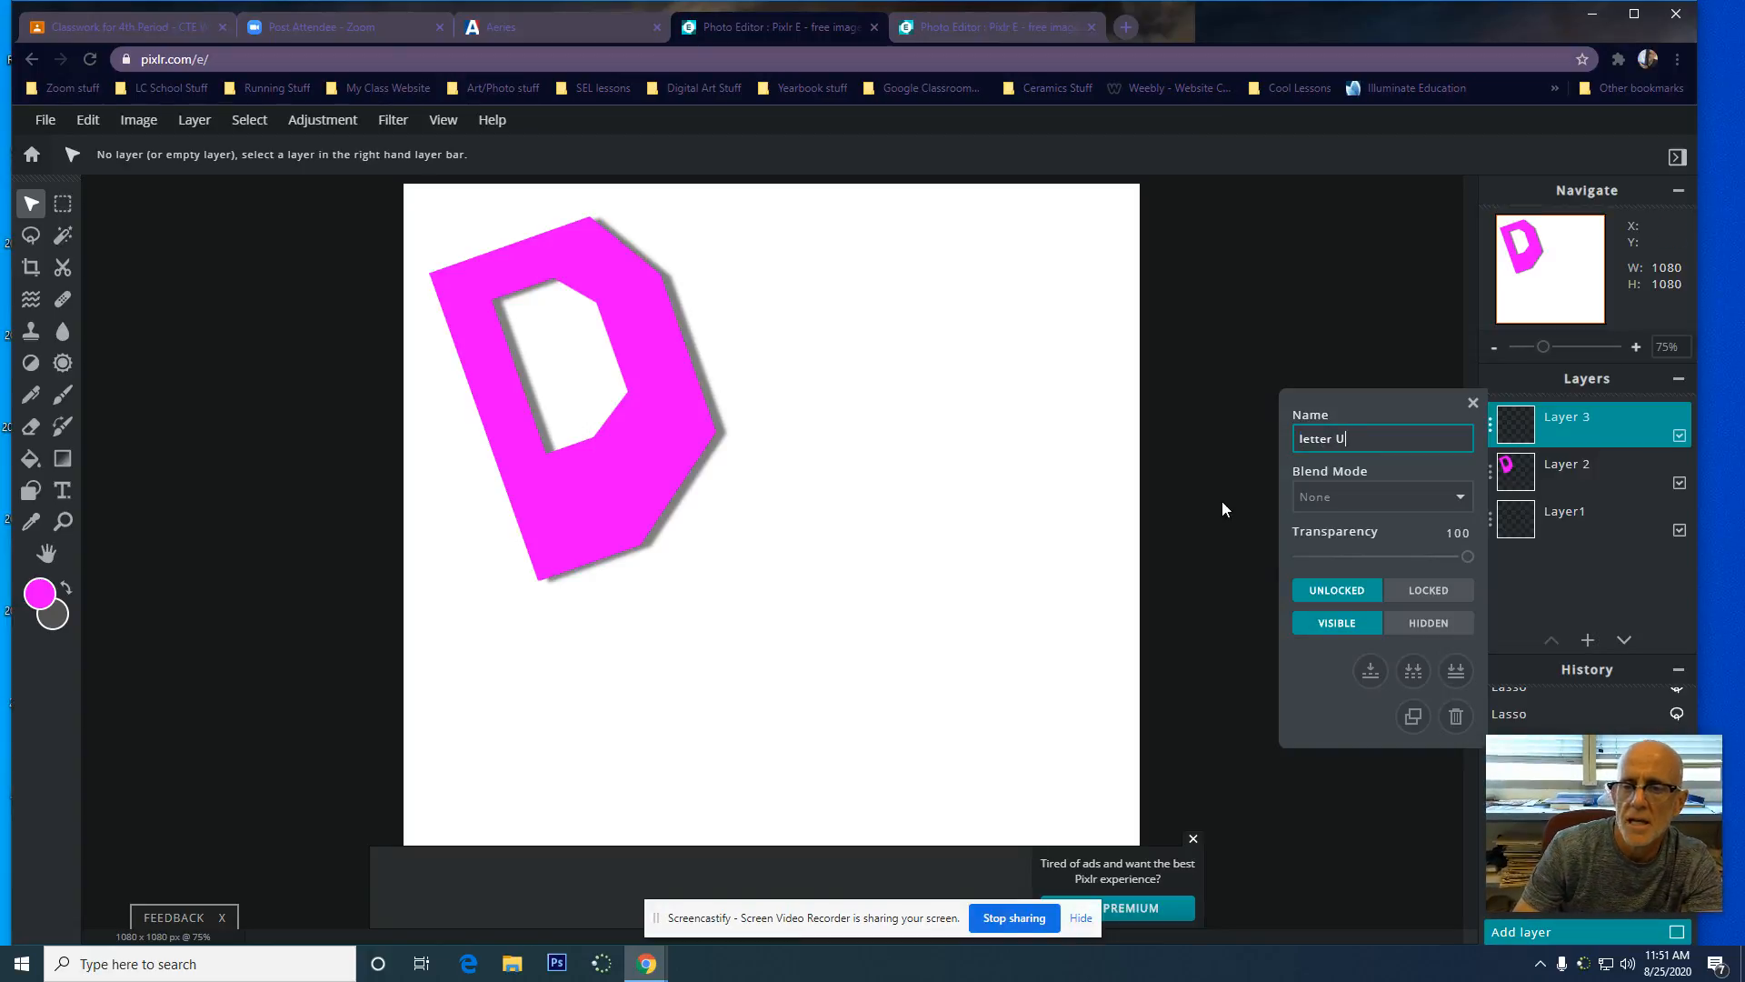
key("Return")
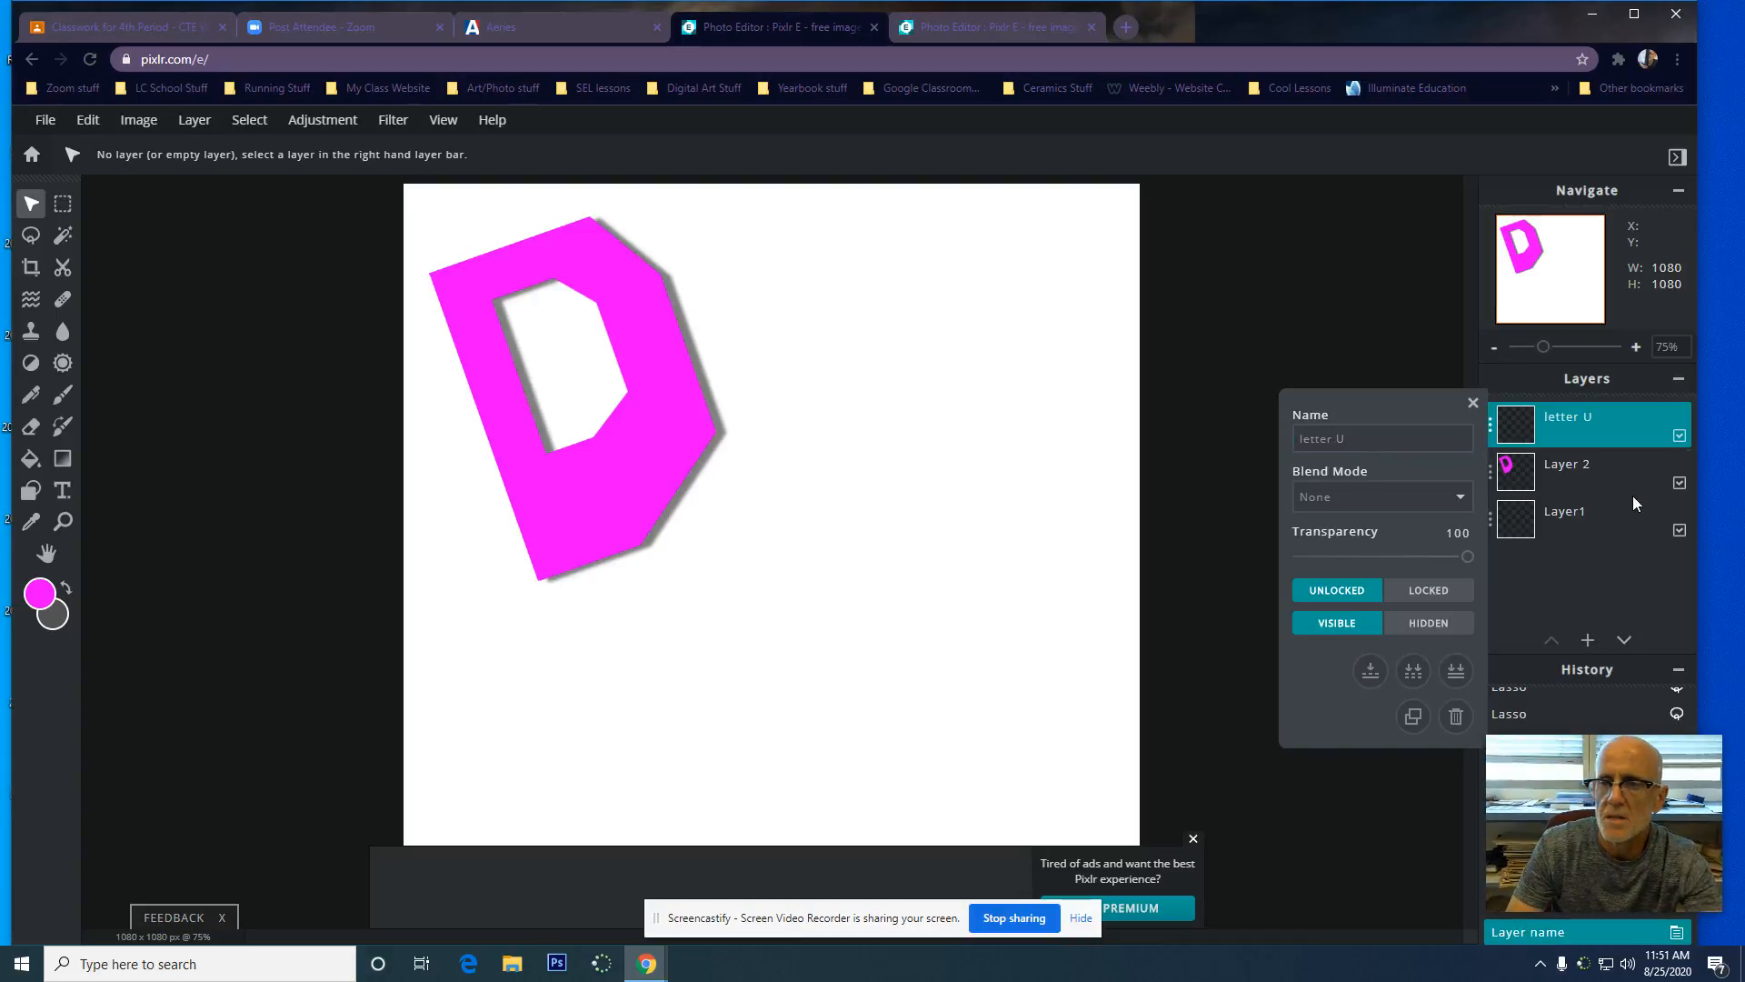
Rename Layer 2, which holds the magenta D, as Letter D and close its layer settings
left_click(1524, 469)
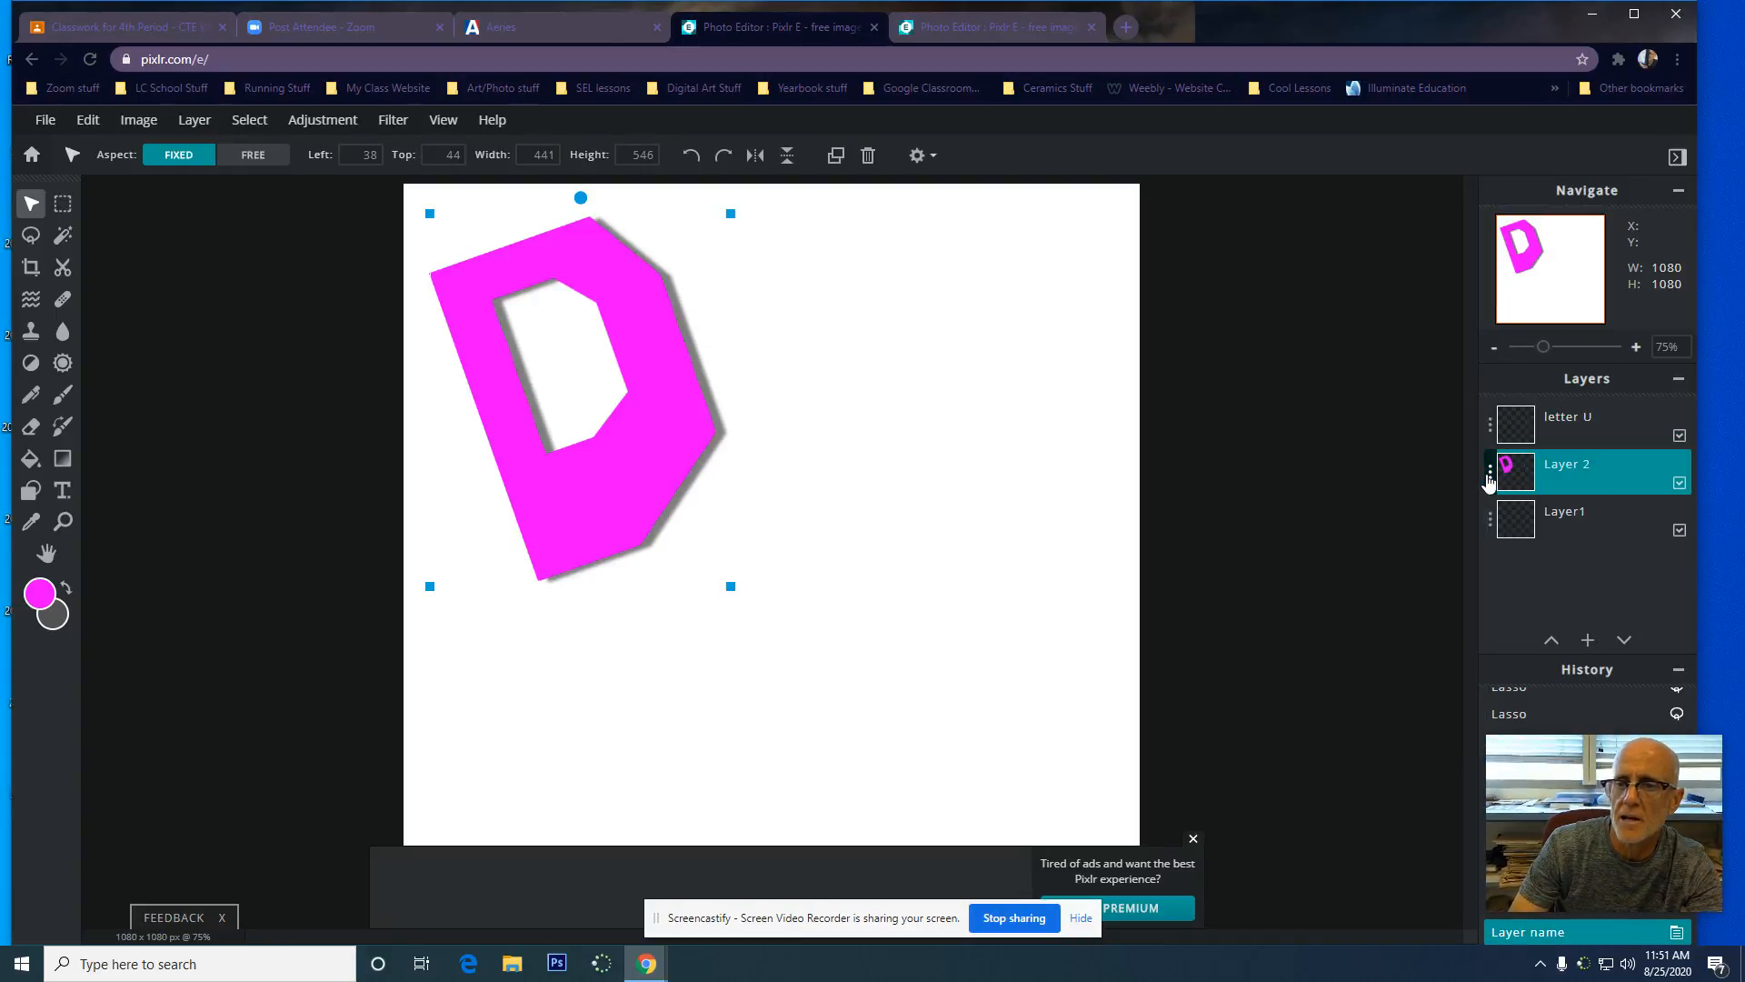
left_click(1490, 473)
type("Letter D")
key("Return")
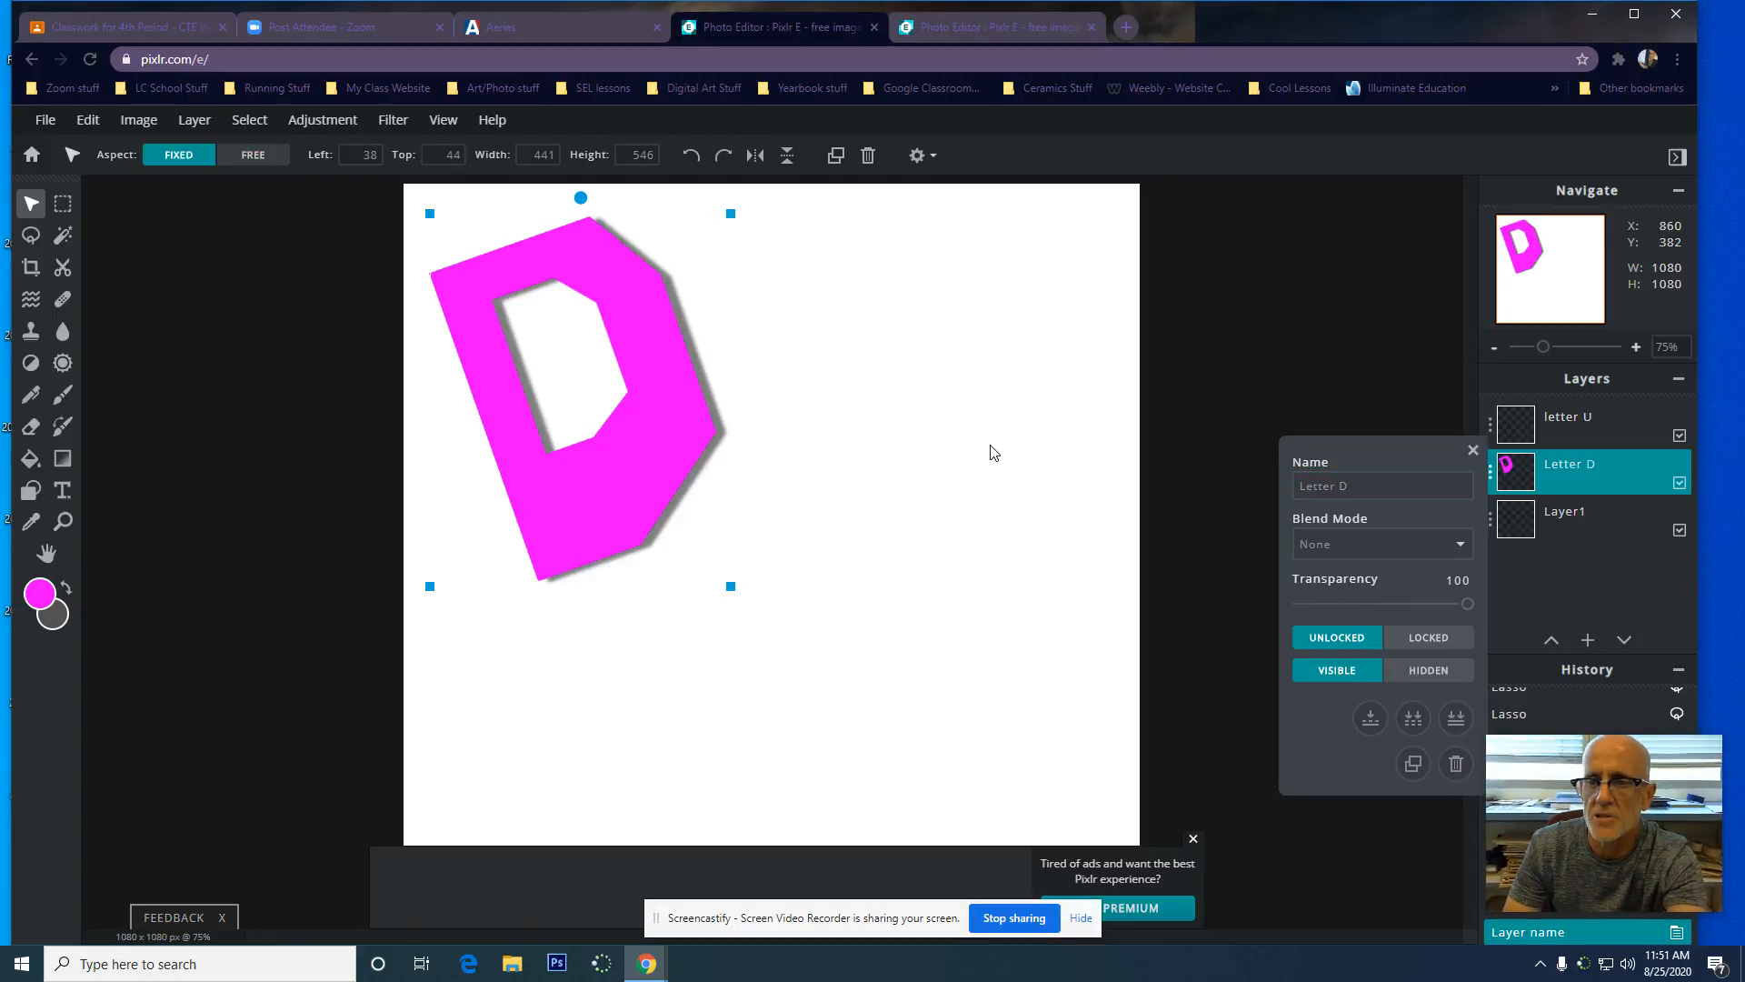
left_click(1474, 451)
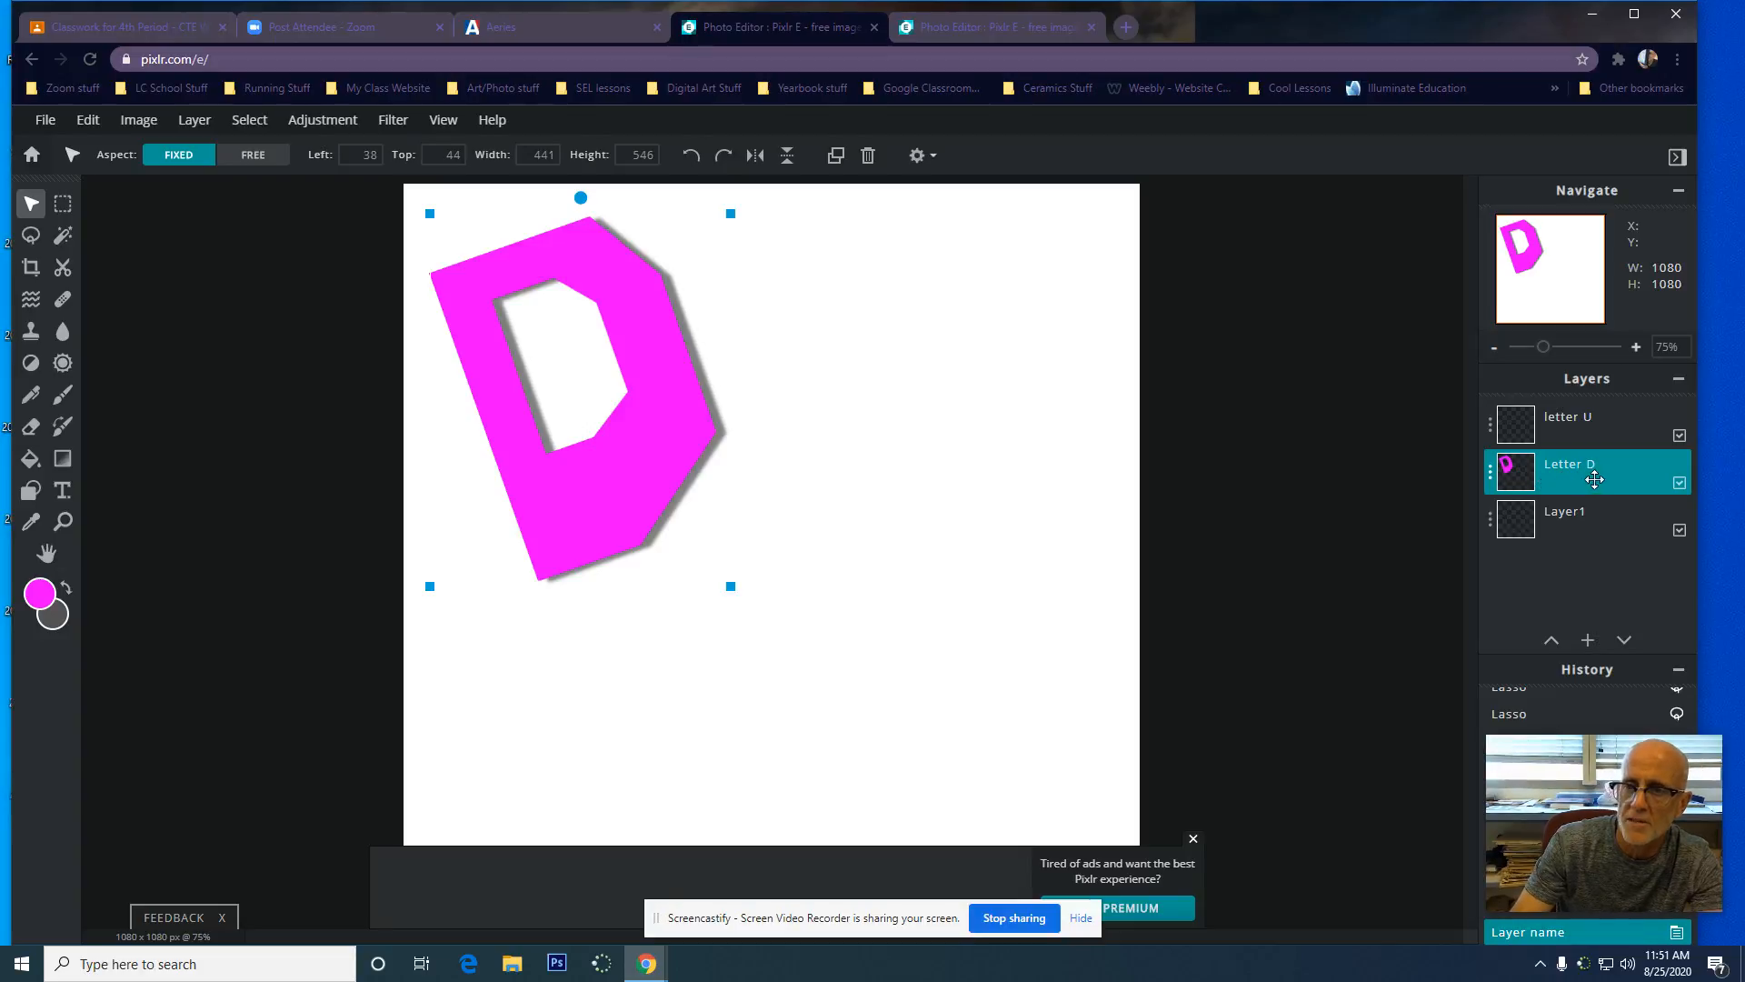
On the letter U layer, outline a curvy lowercase u beside the D as a new freehand lasso selection, about 423 × 546 px
left_click(1600, 431)
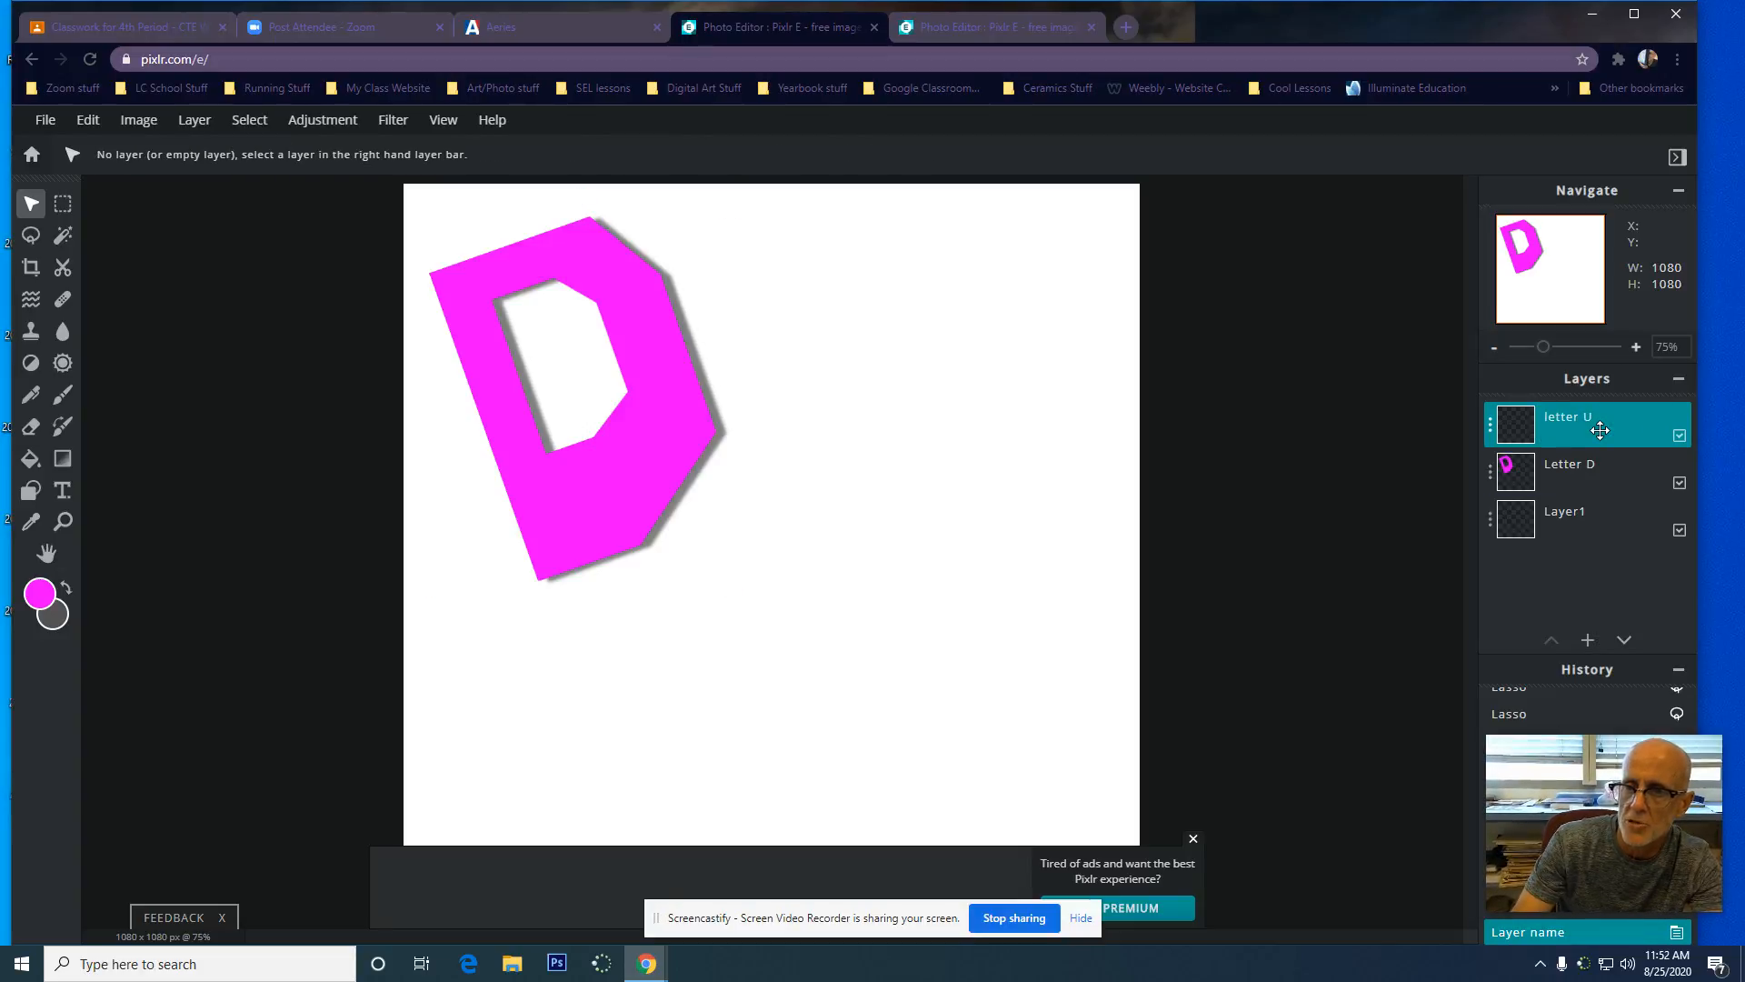
left_click(30, 238)
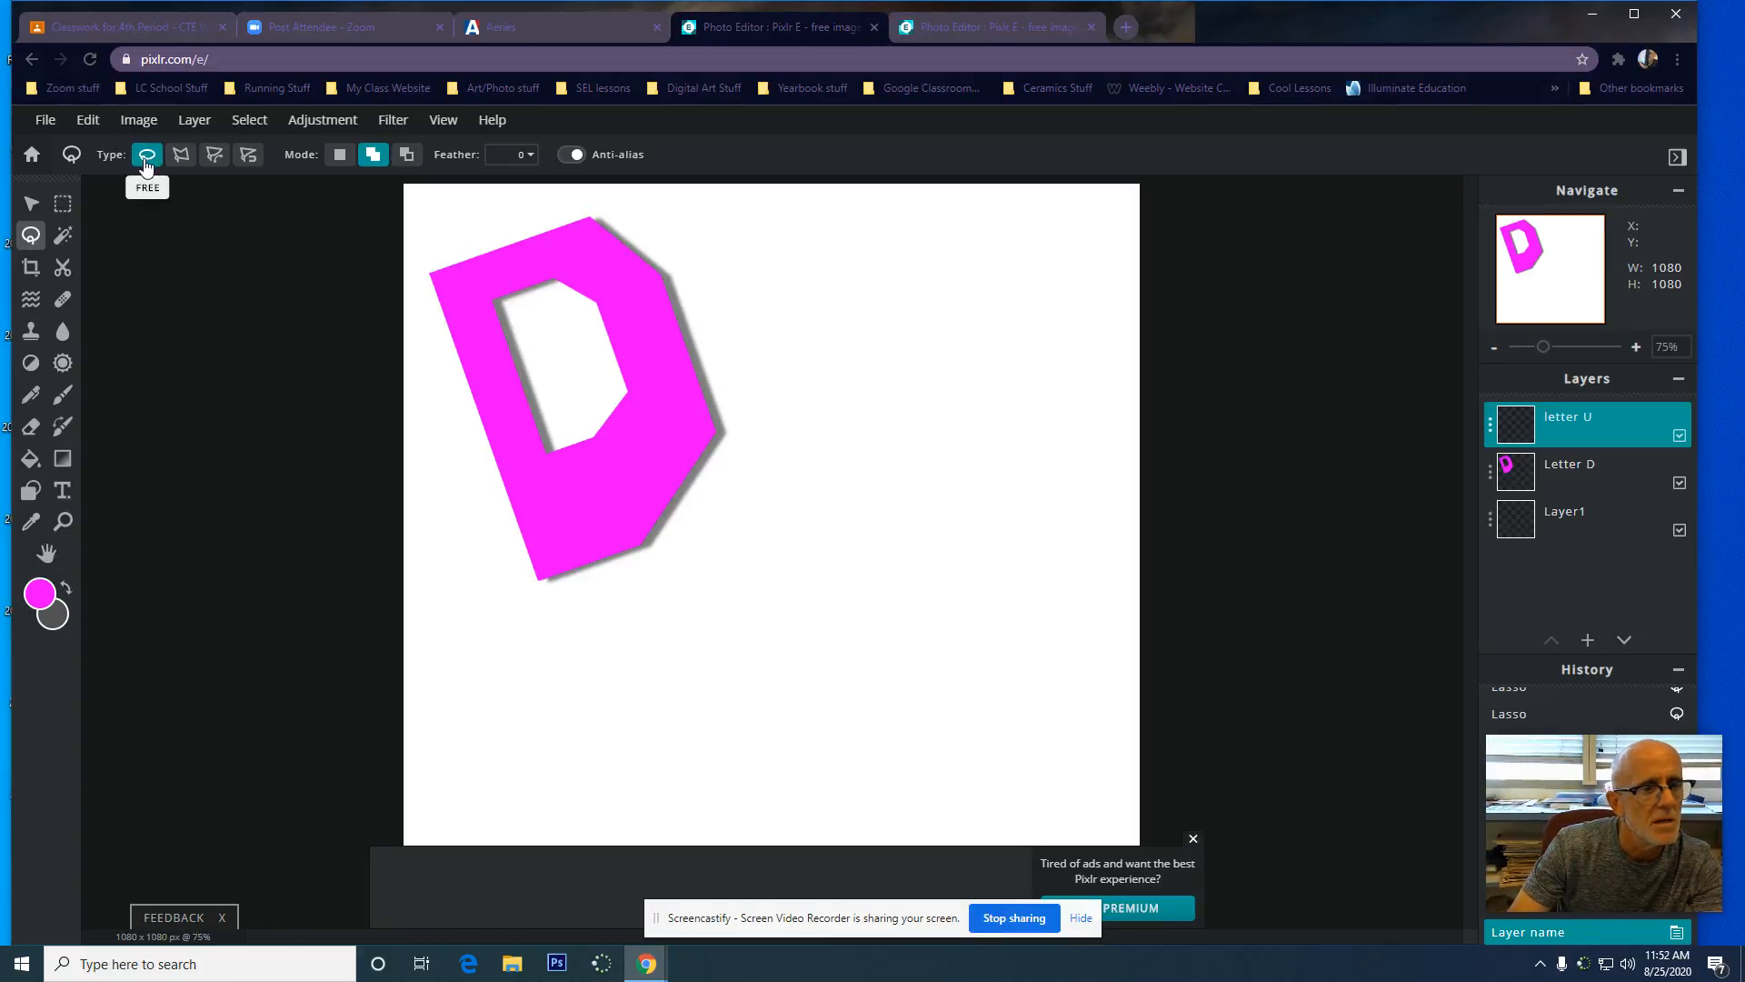
left_click(340, 158)
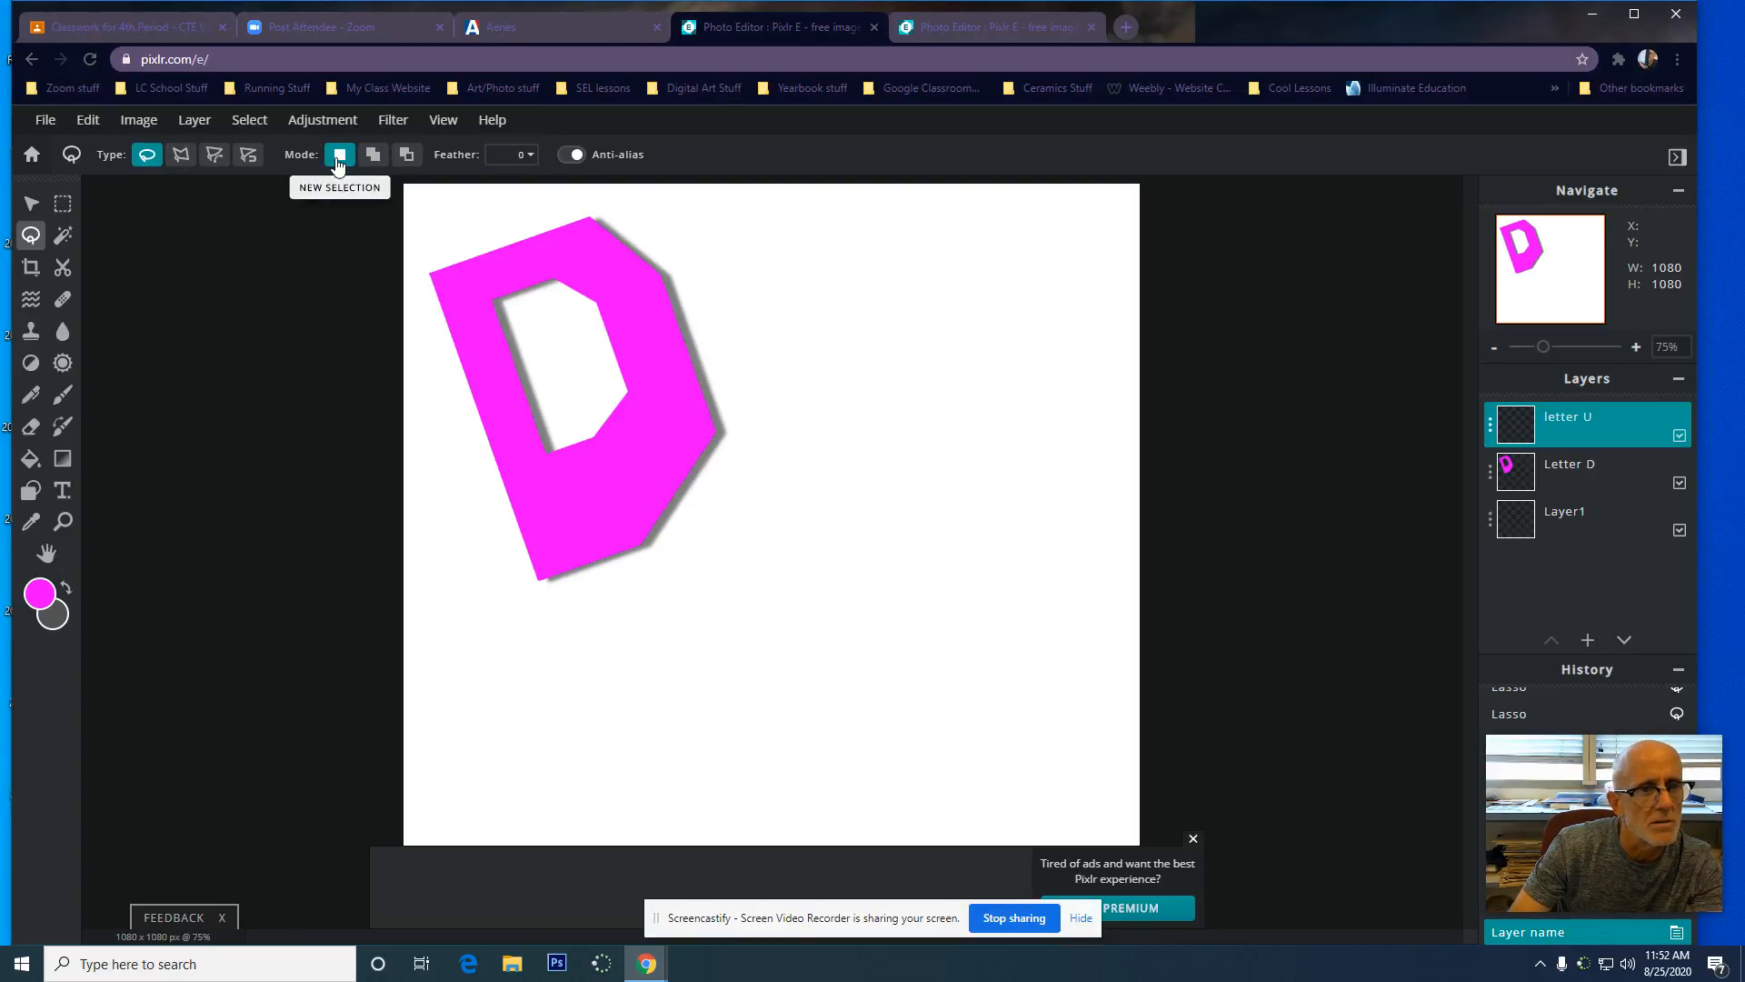
left_click_drag(800, 324, 773, 480)
left_click_drag(773, 603, 833, 655)
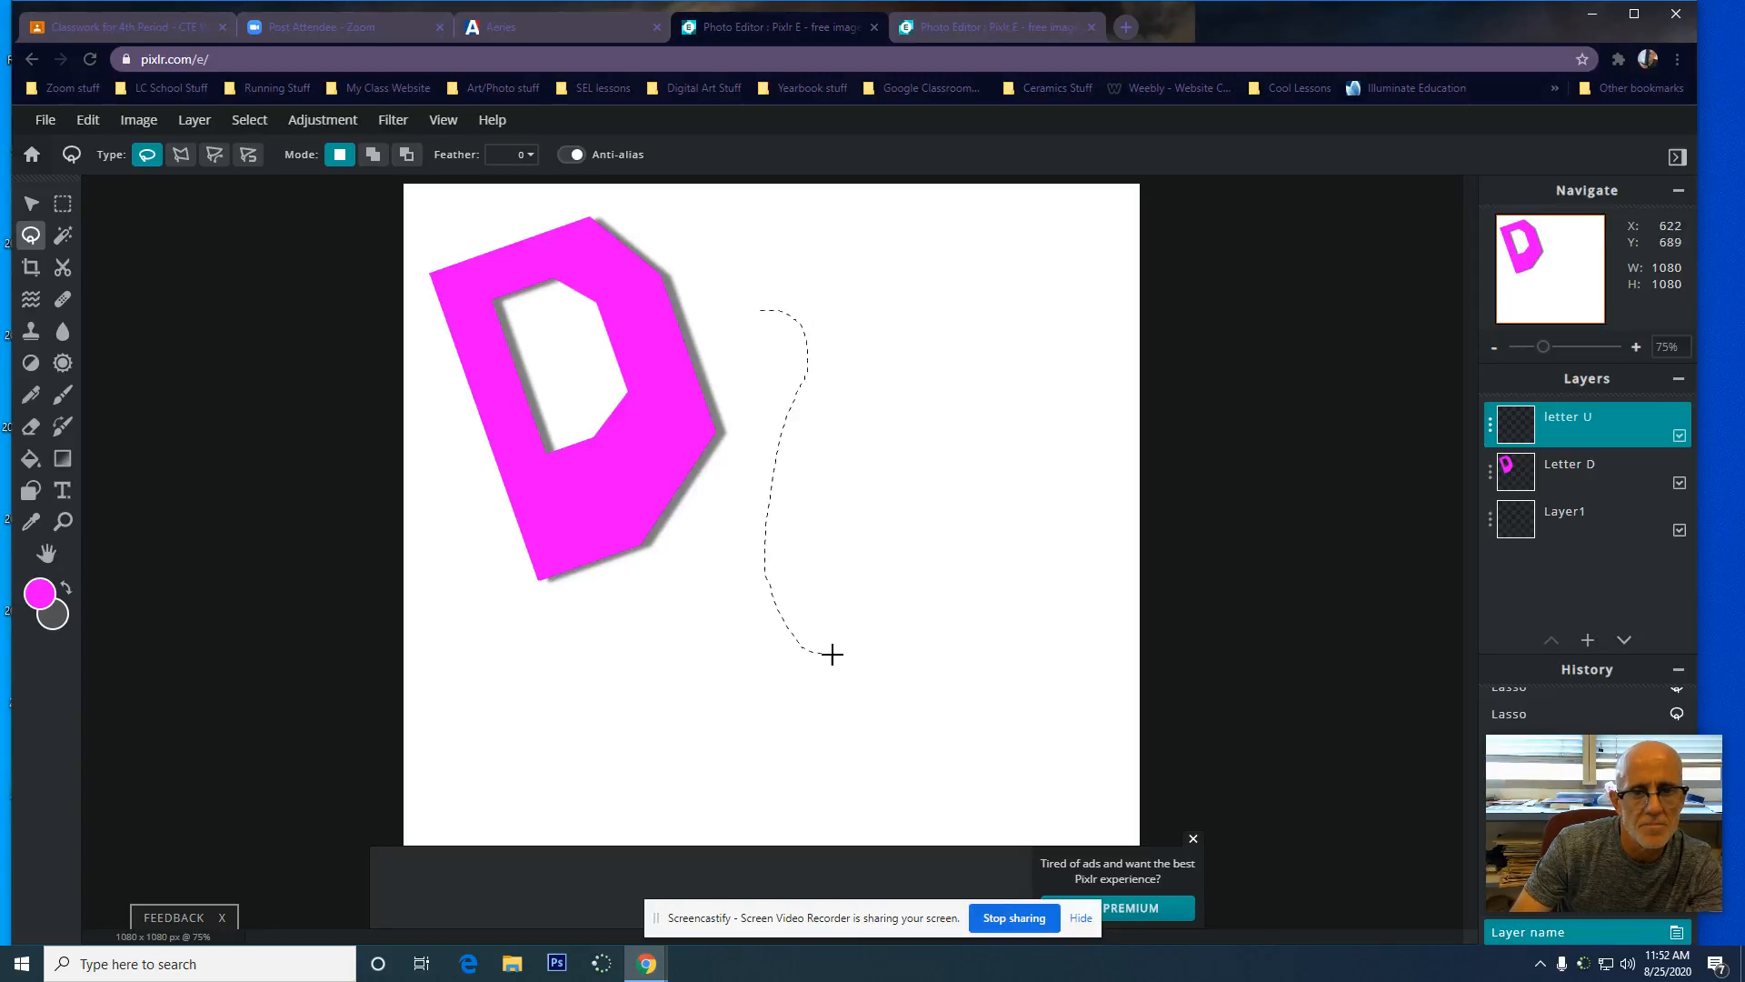
mouse_move(935, 600)
left_mouse_down()
mouse_move(962, 515)
mouse_move(969, 655)
mouse_move(1048, 656)
mouse_move(1011, 614)
mouse_move(990, 503)
left_mouse_up()
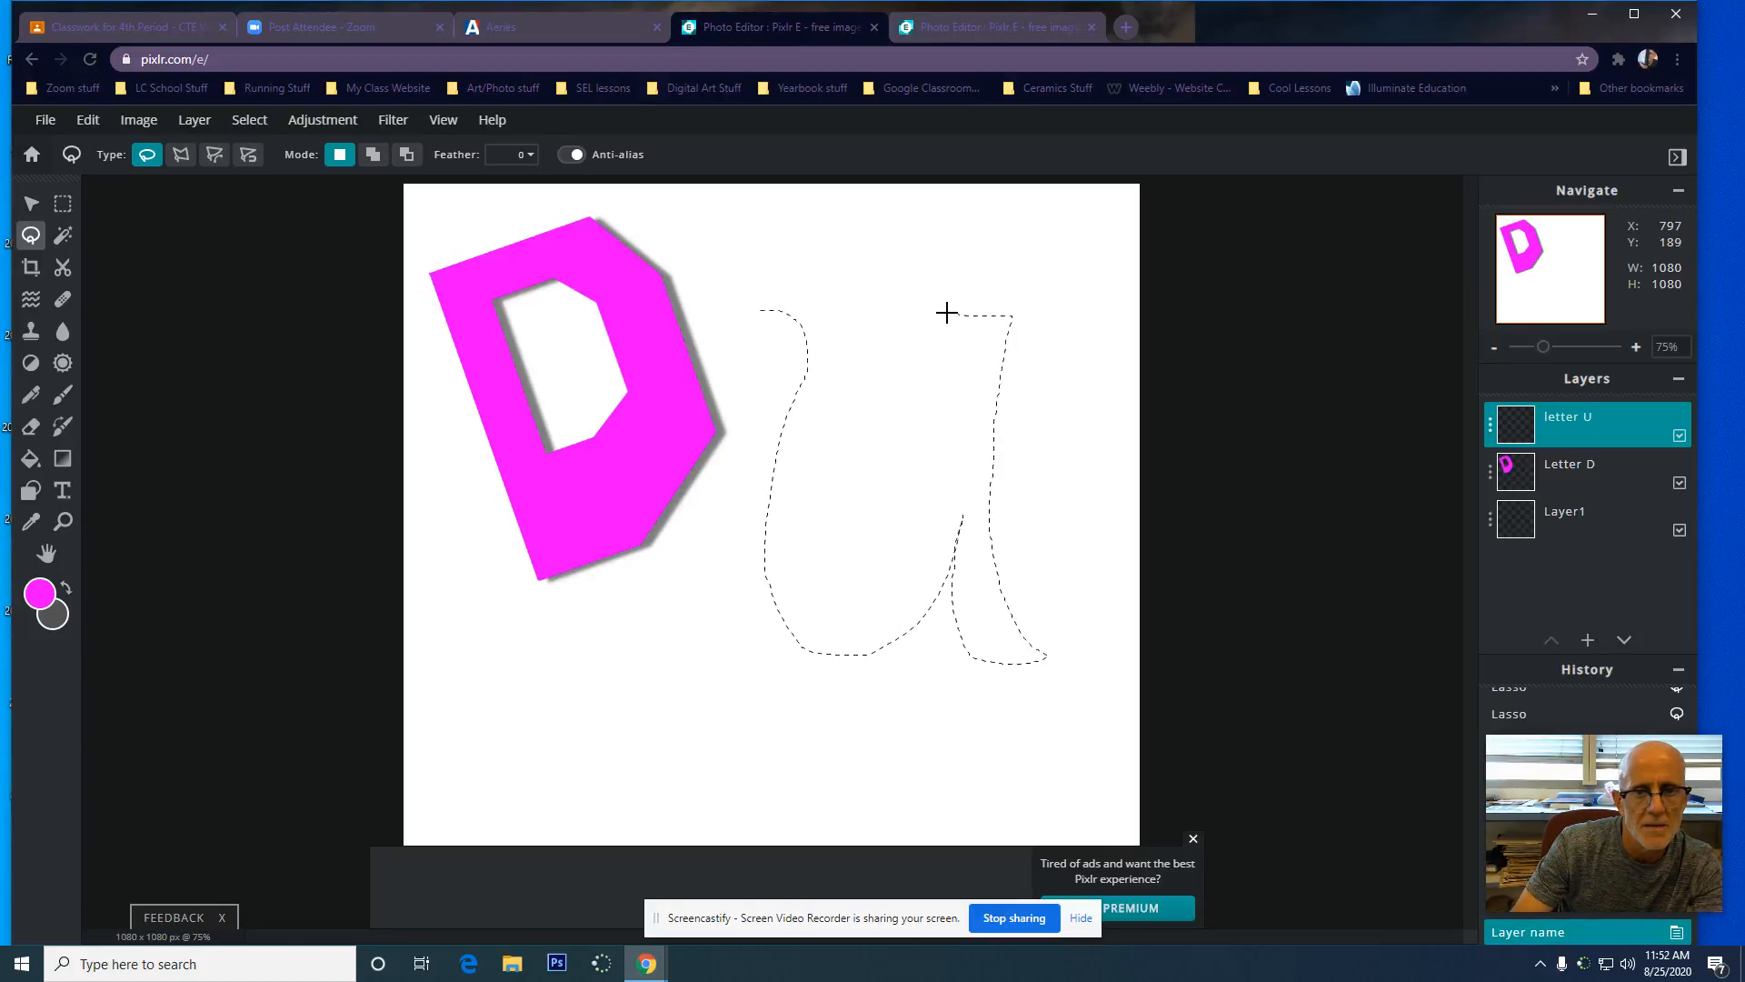
mouse_move(923, 442)
left_mouse_down()
mouse_move(889, 525)
mouse_move(825, 552)
mouse_move(824, 452)
mouse_move(854, 352)
left_mouse_up()
left_click_drag(787, 296, 803, 279)
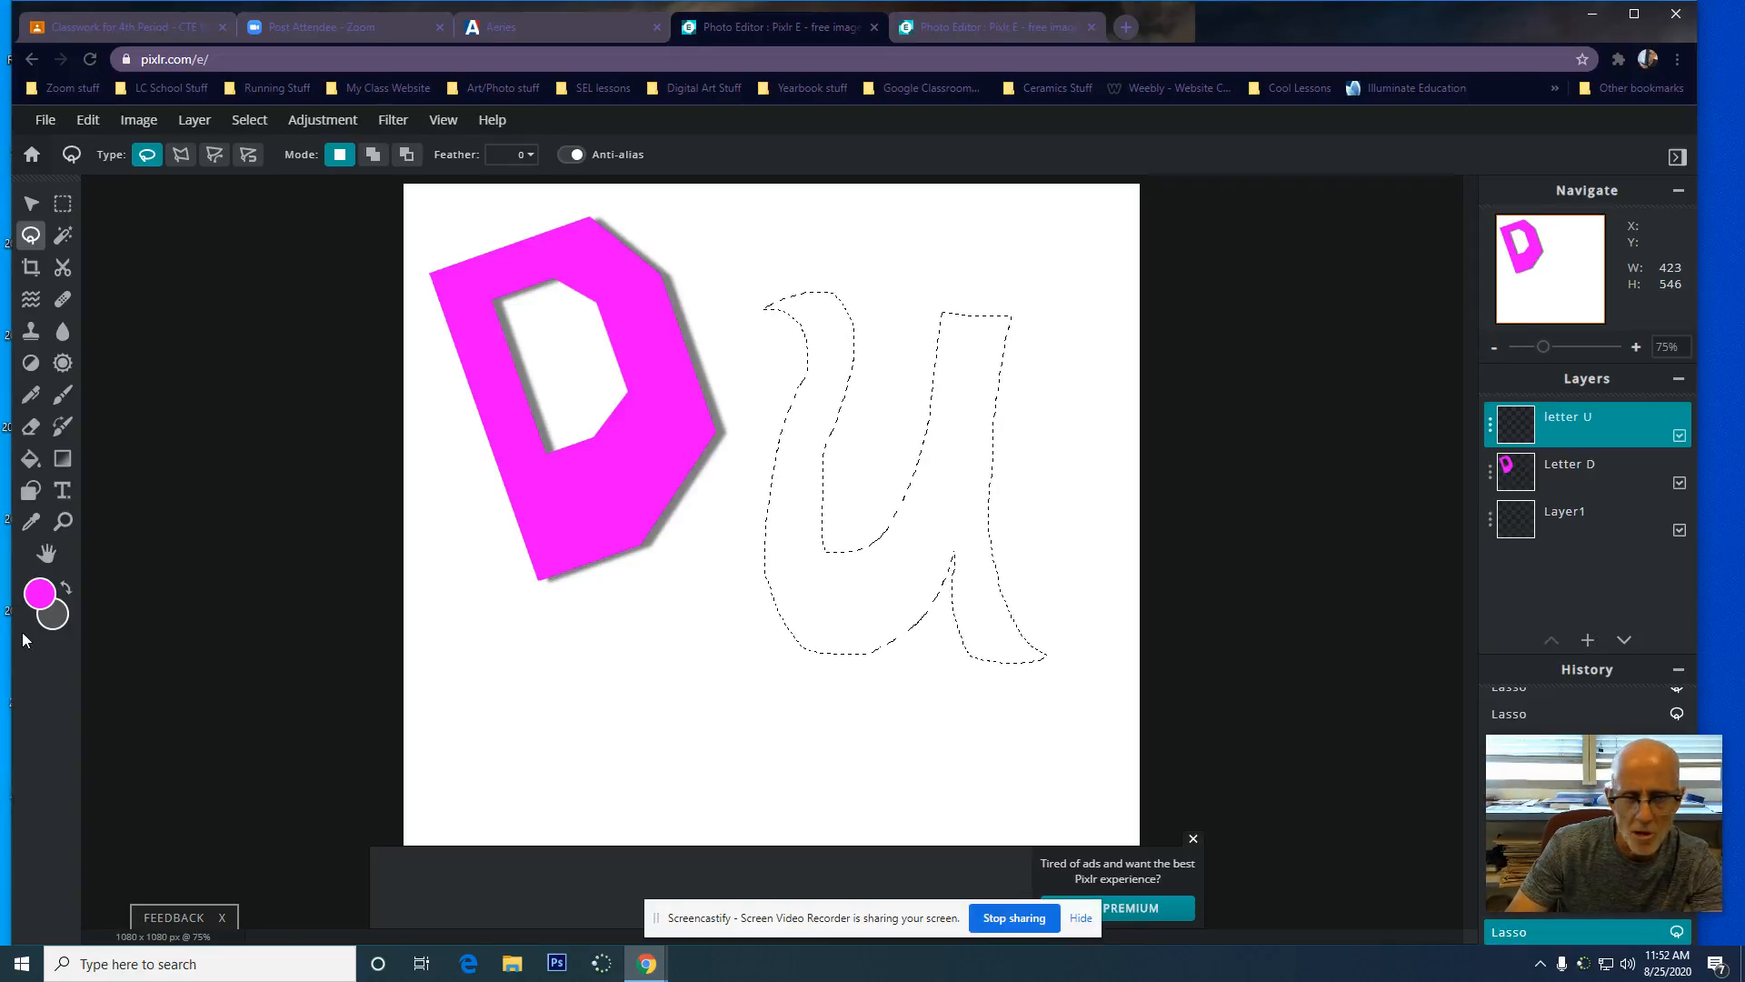
Fill the u selection with bright green (#44FF00) on the letter U layer and deselect it
left_click(40, 594)
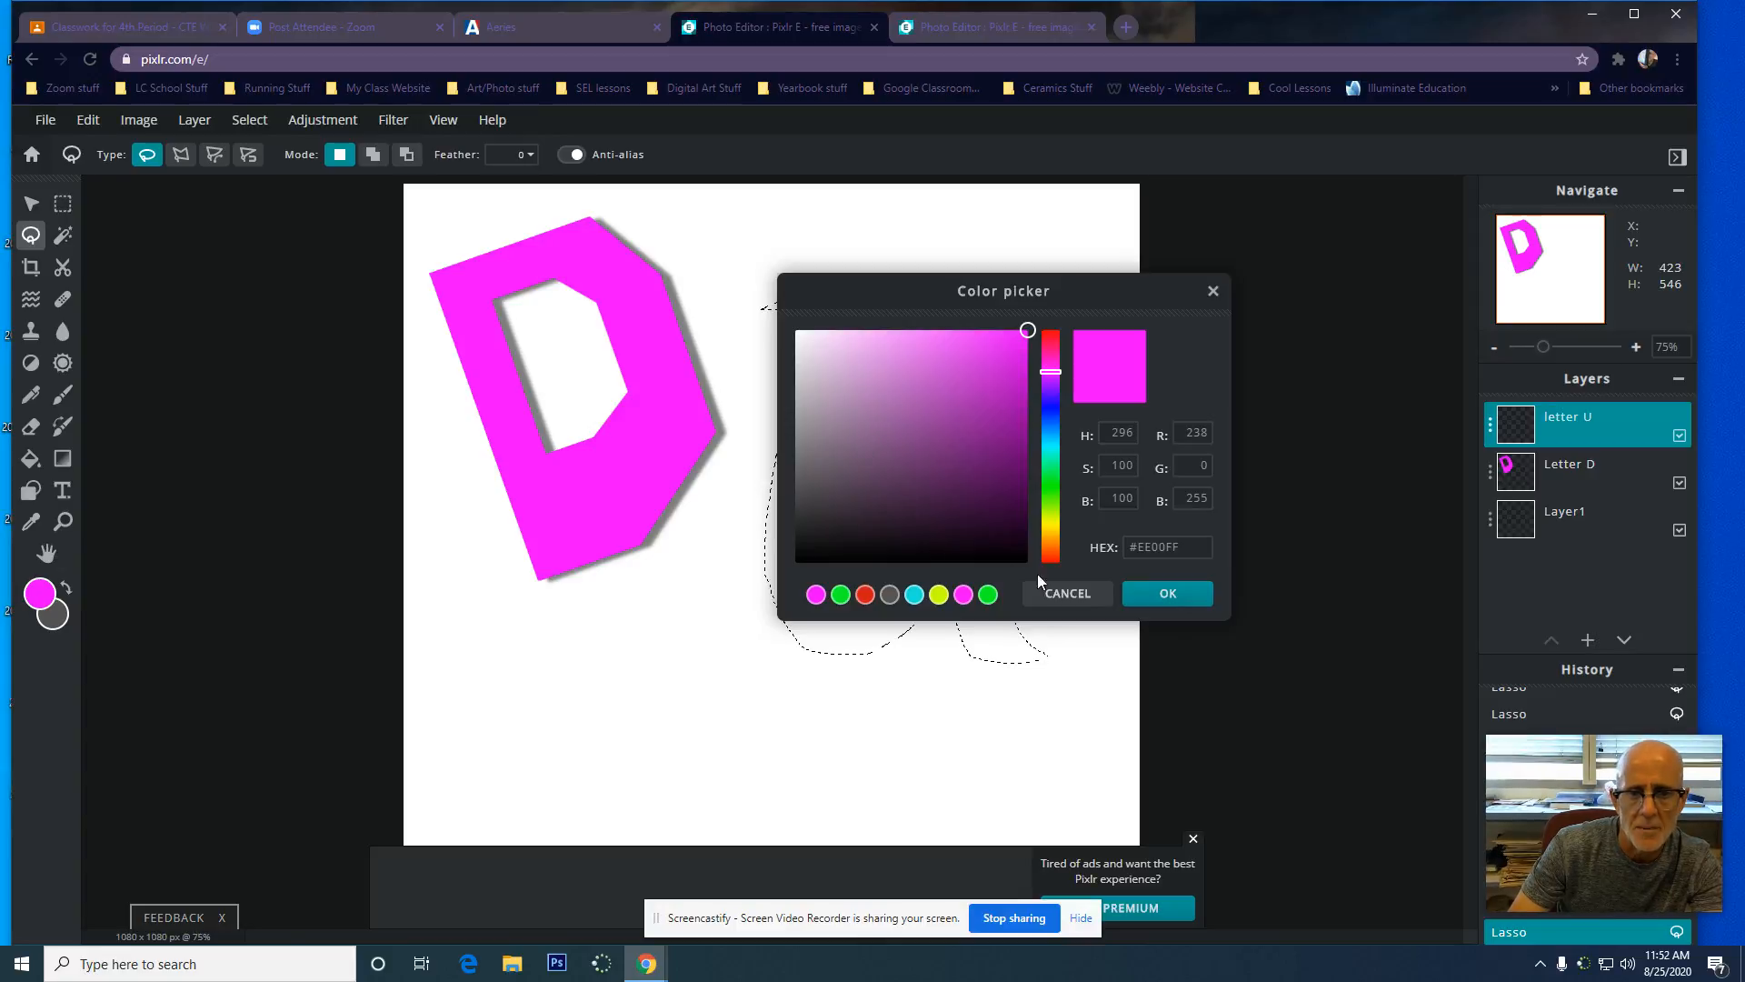
left_click(1059, 514)
left_click(1152, 592)
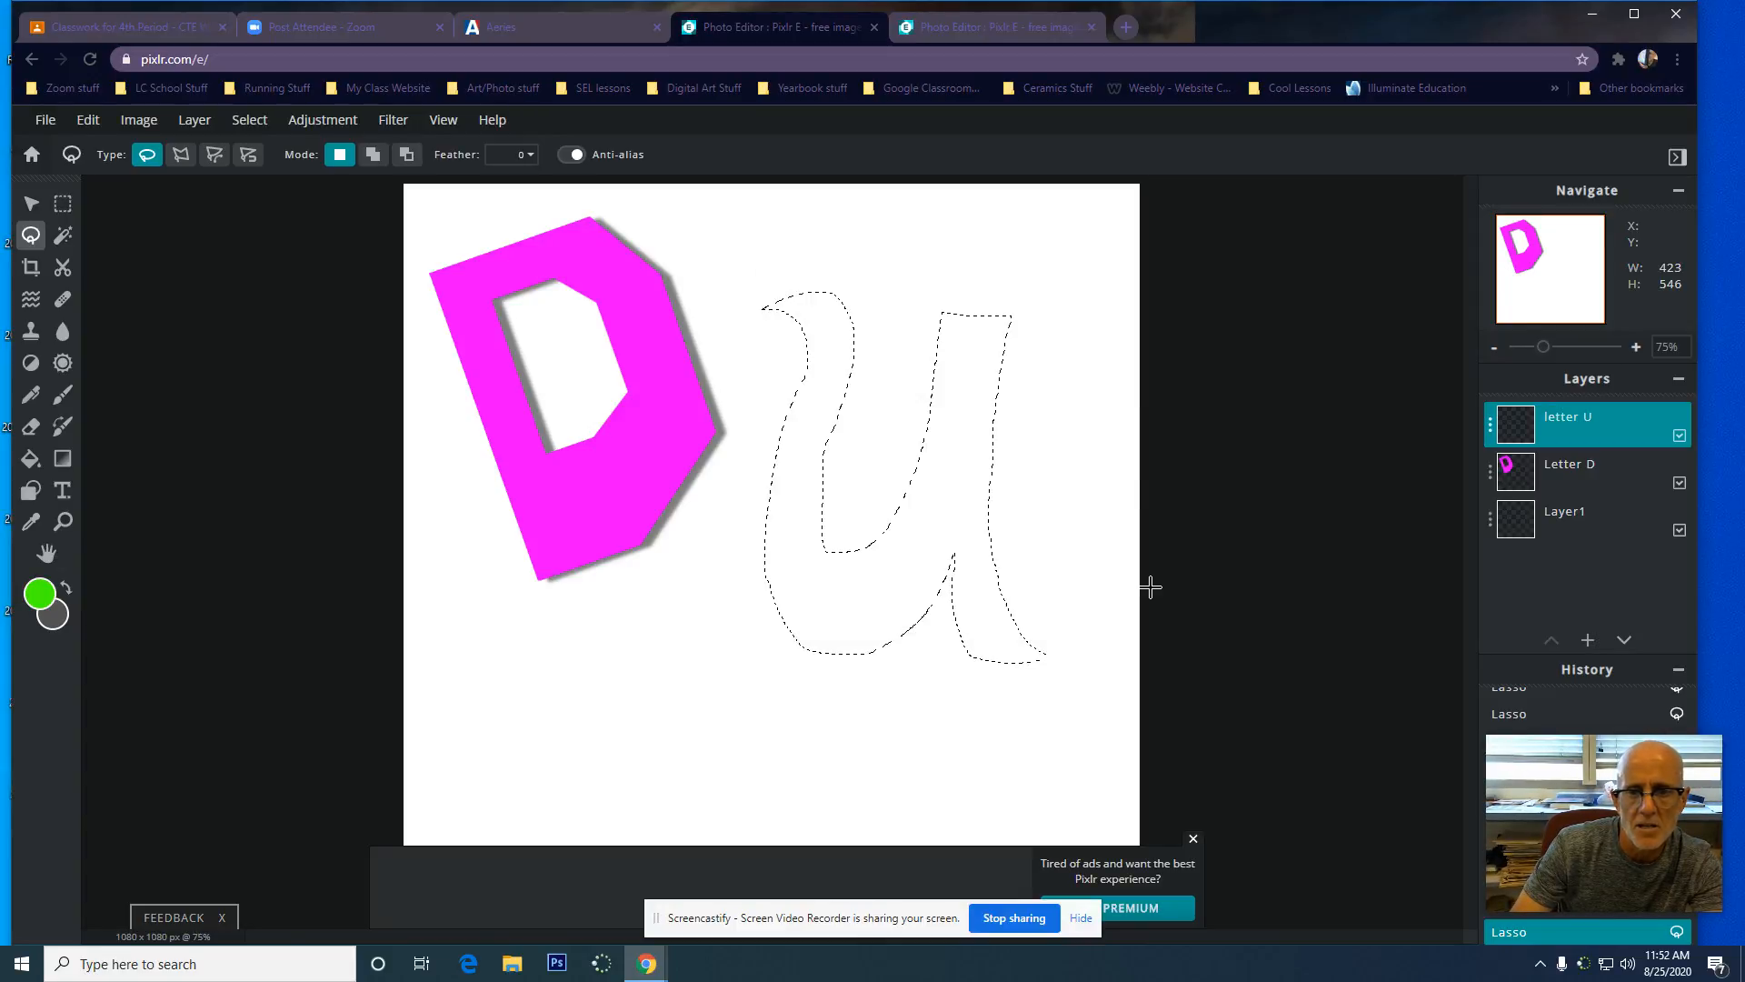
left_click(31, 458)
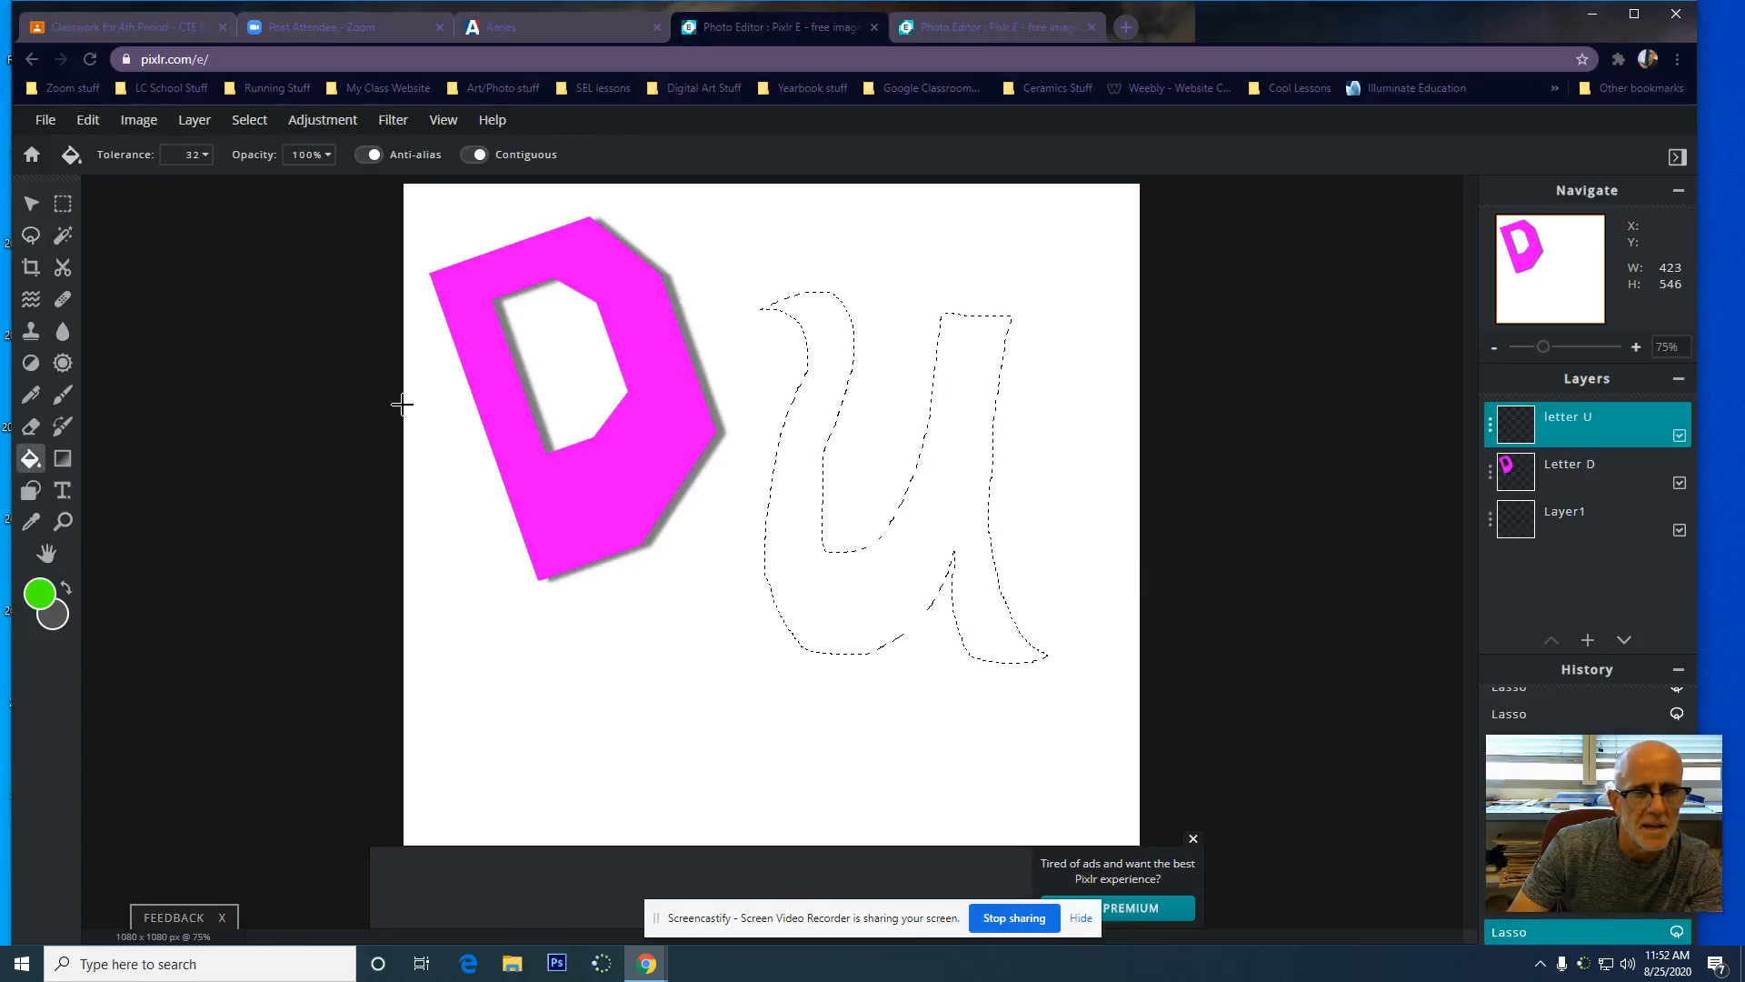
left_click(813, 439)
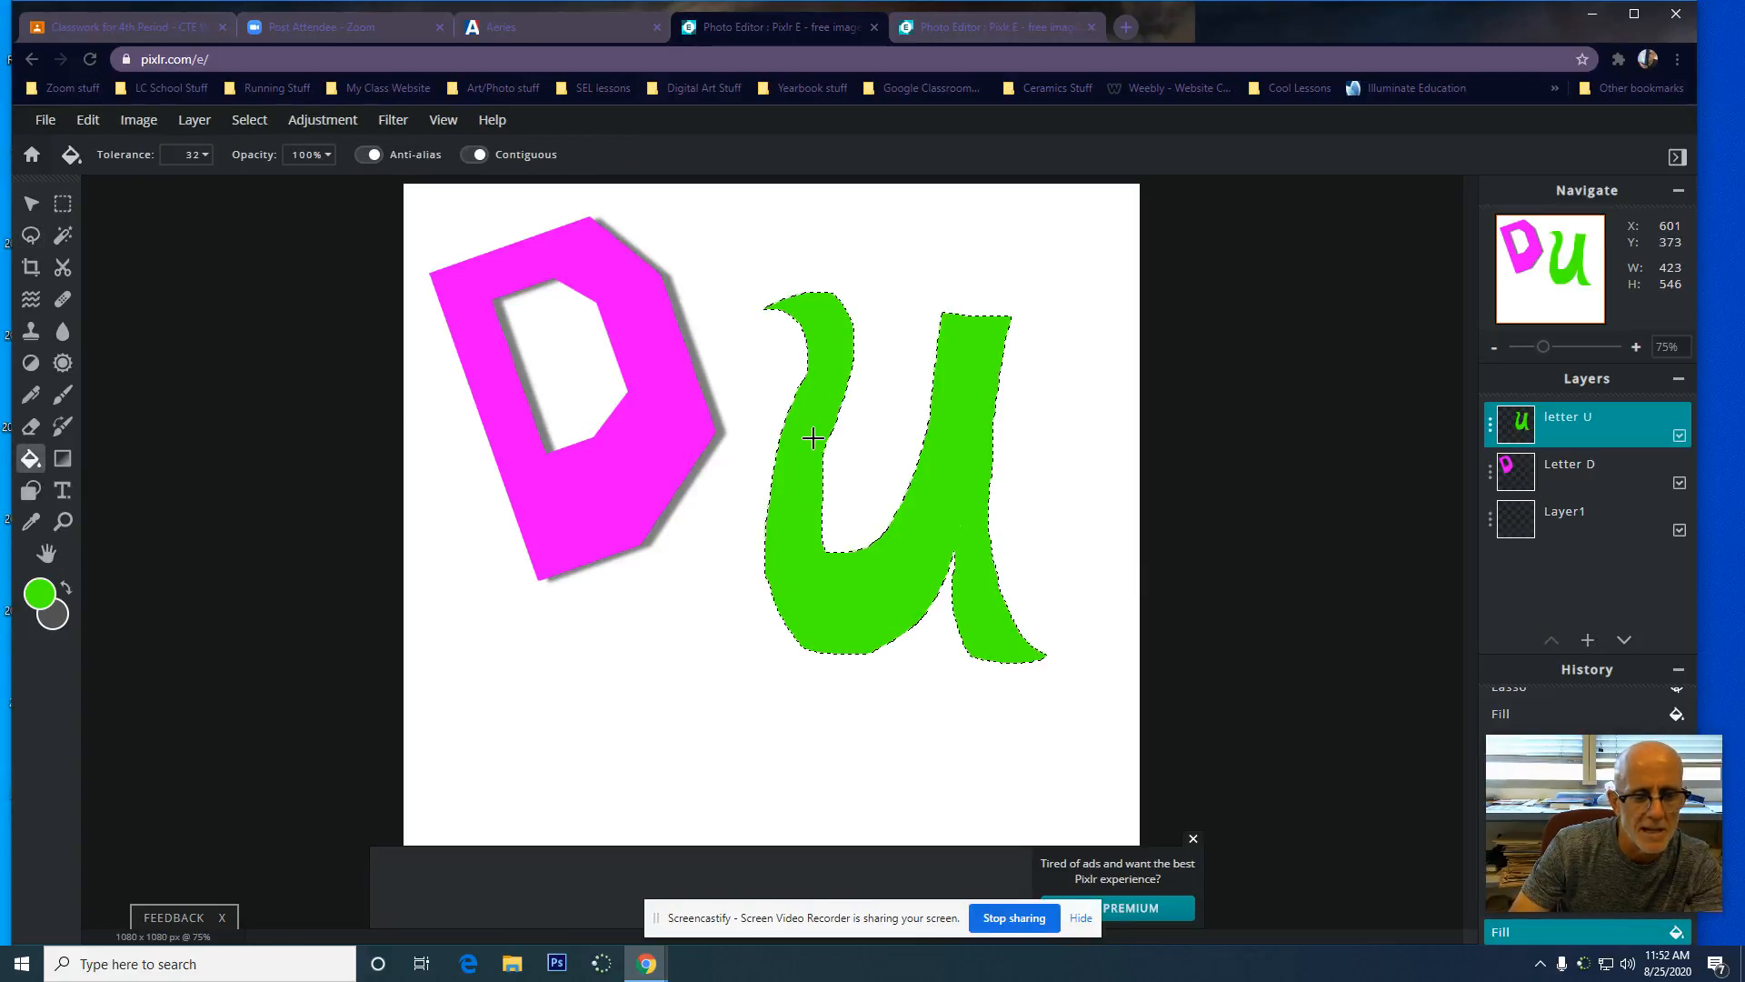
key("ctrl+d")
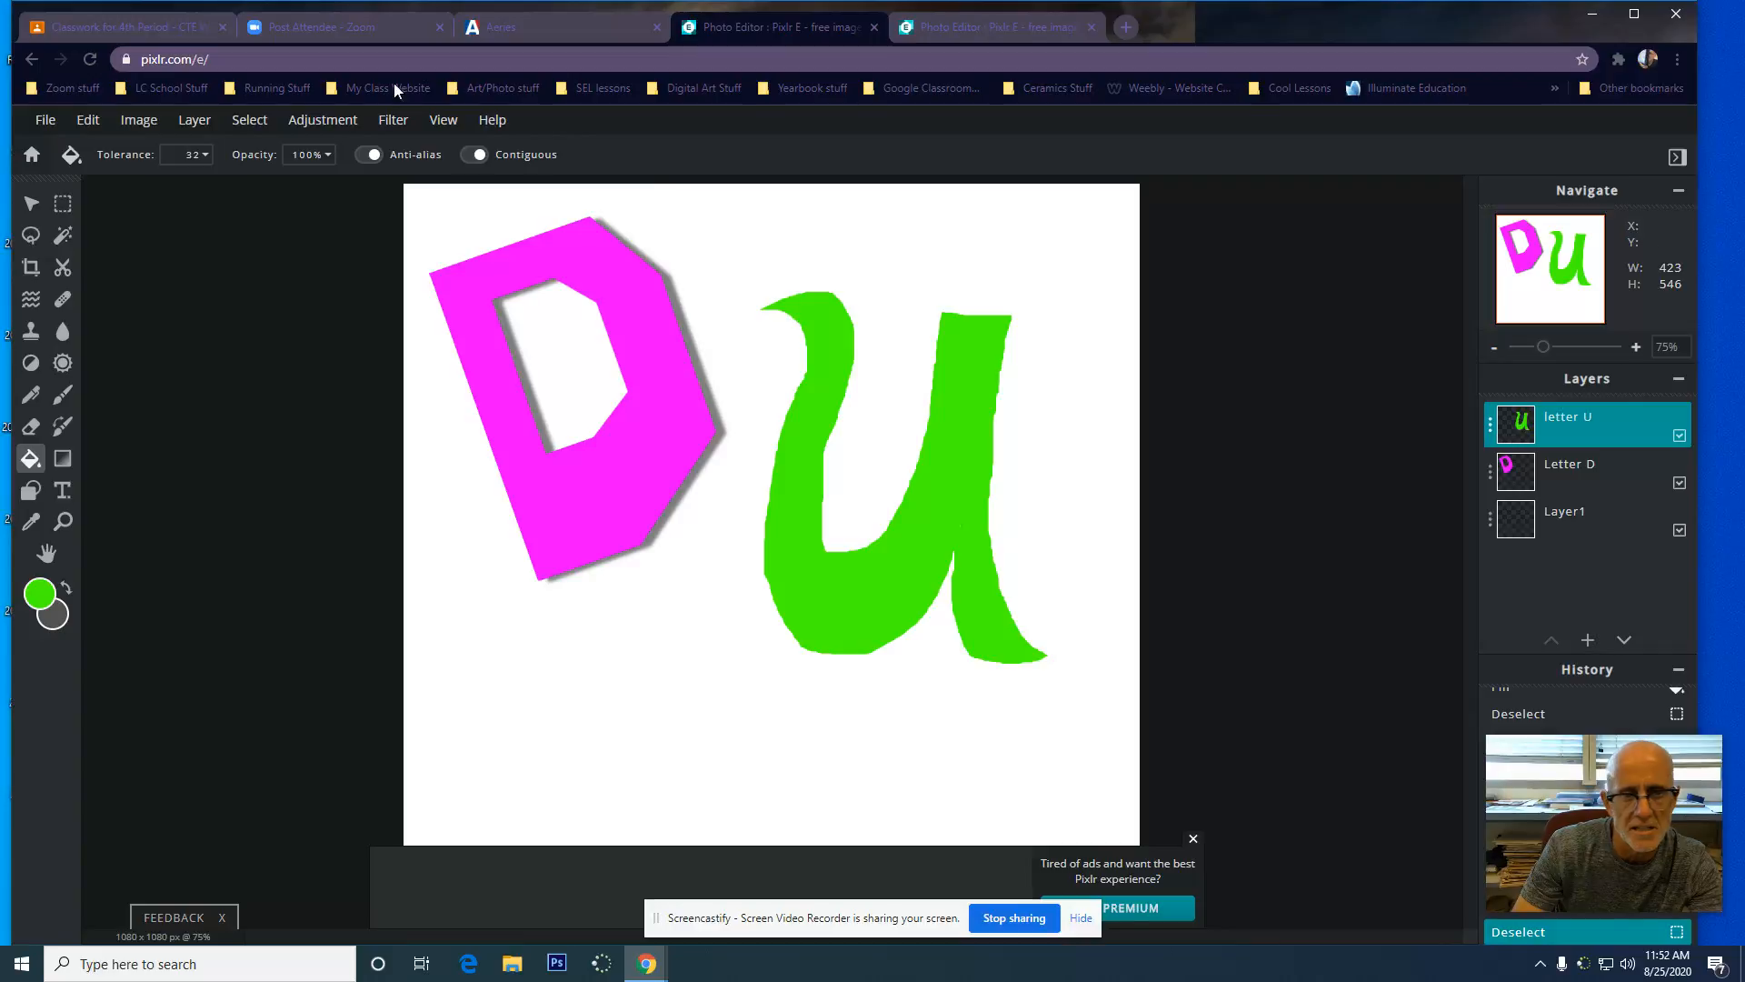
Scale the green U to about 311 × 401 px, tilt it clockwise and place it overlapping the D's lower part
left_click(31, 204)
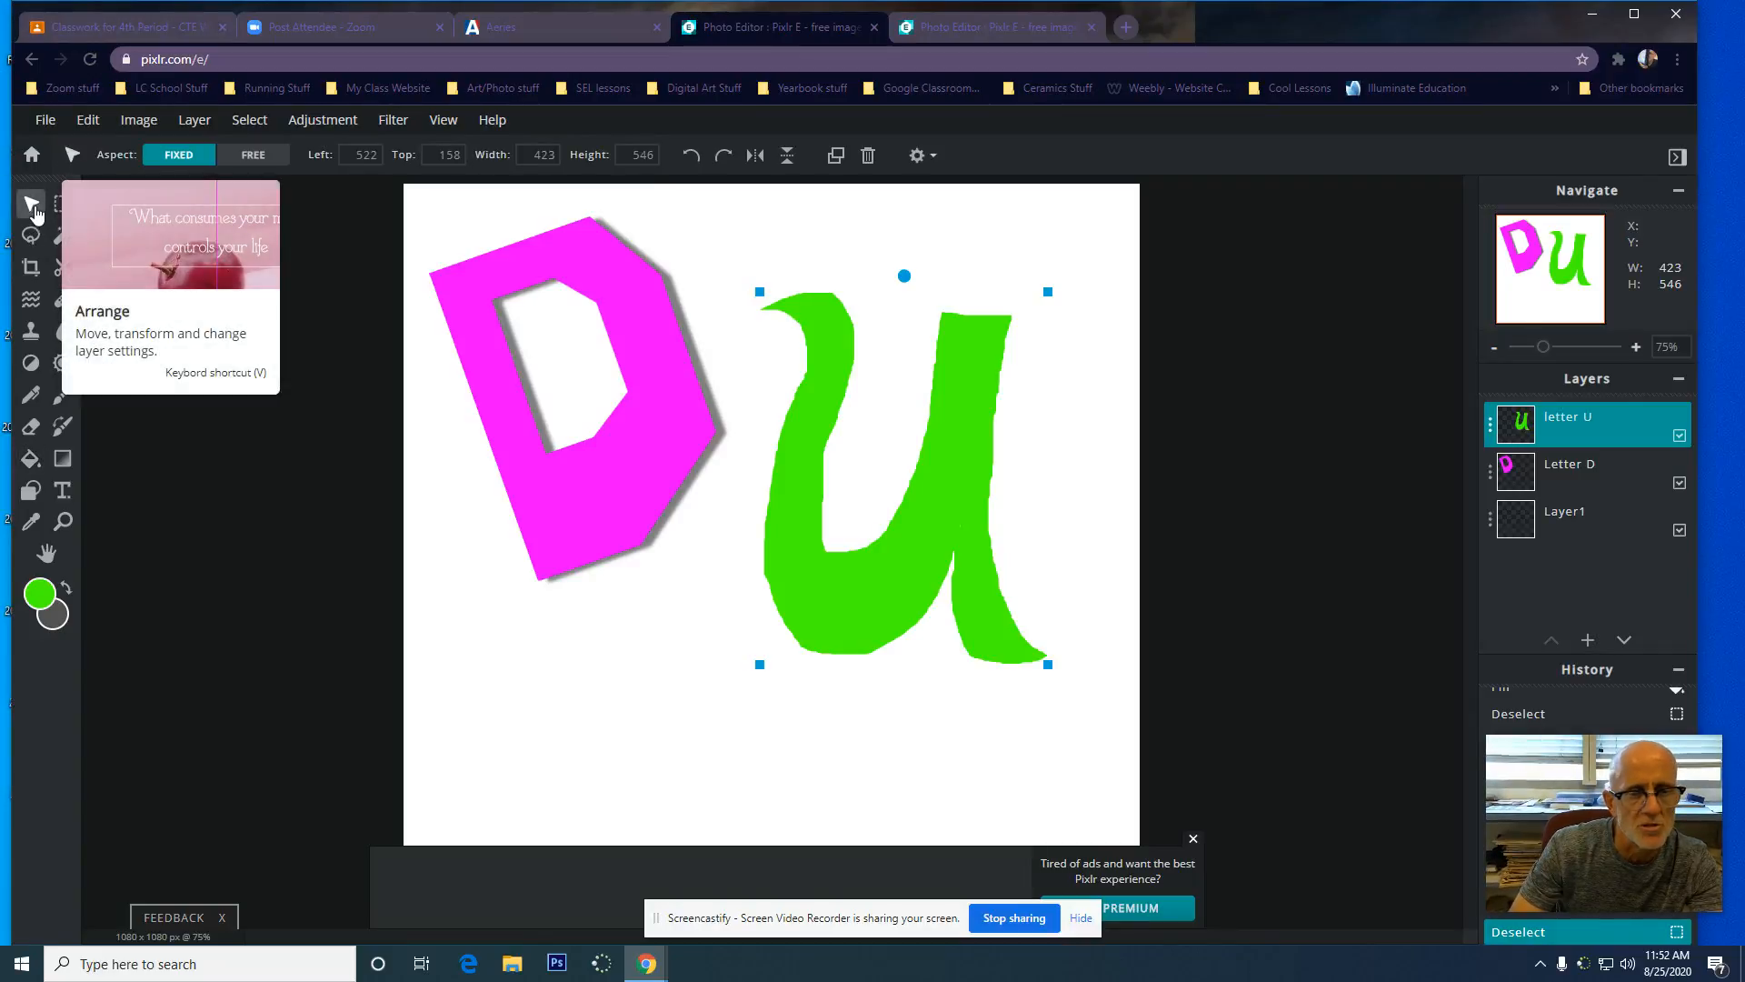
left_click_drag(858, 612, 699, 634)
left_click_drag(890, 686, 812, 587)
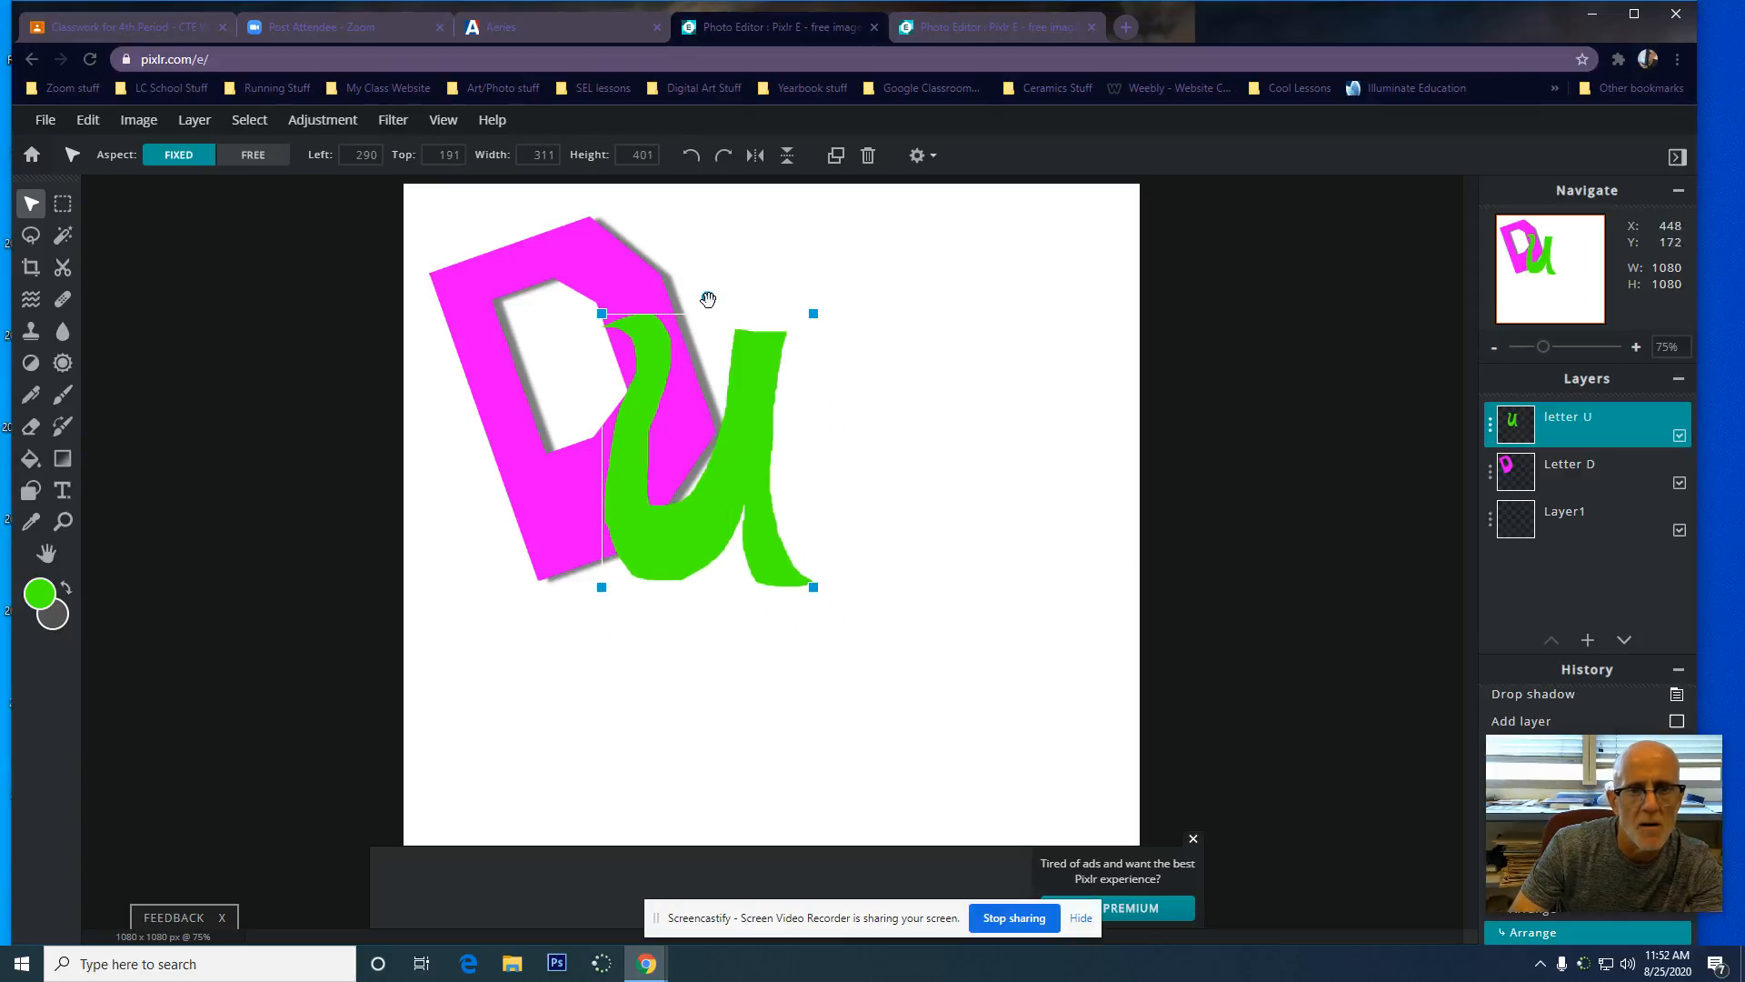
left_click_drag(712, 301, 755, 297)
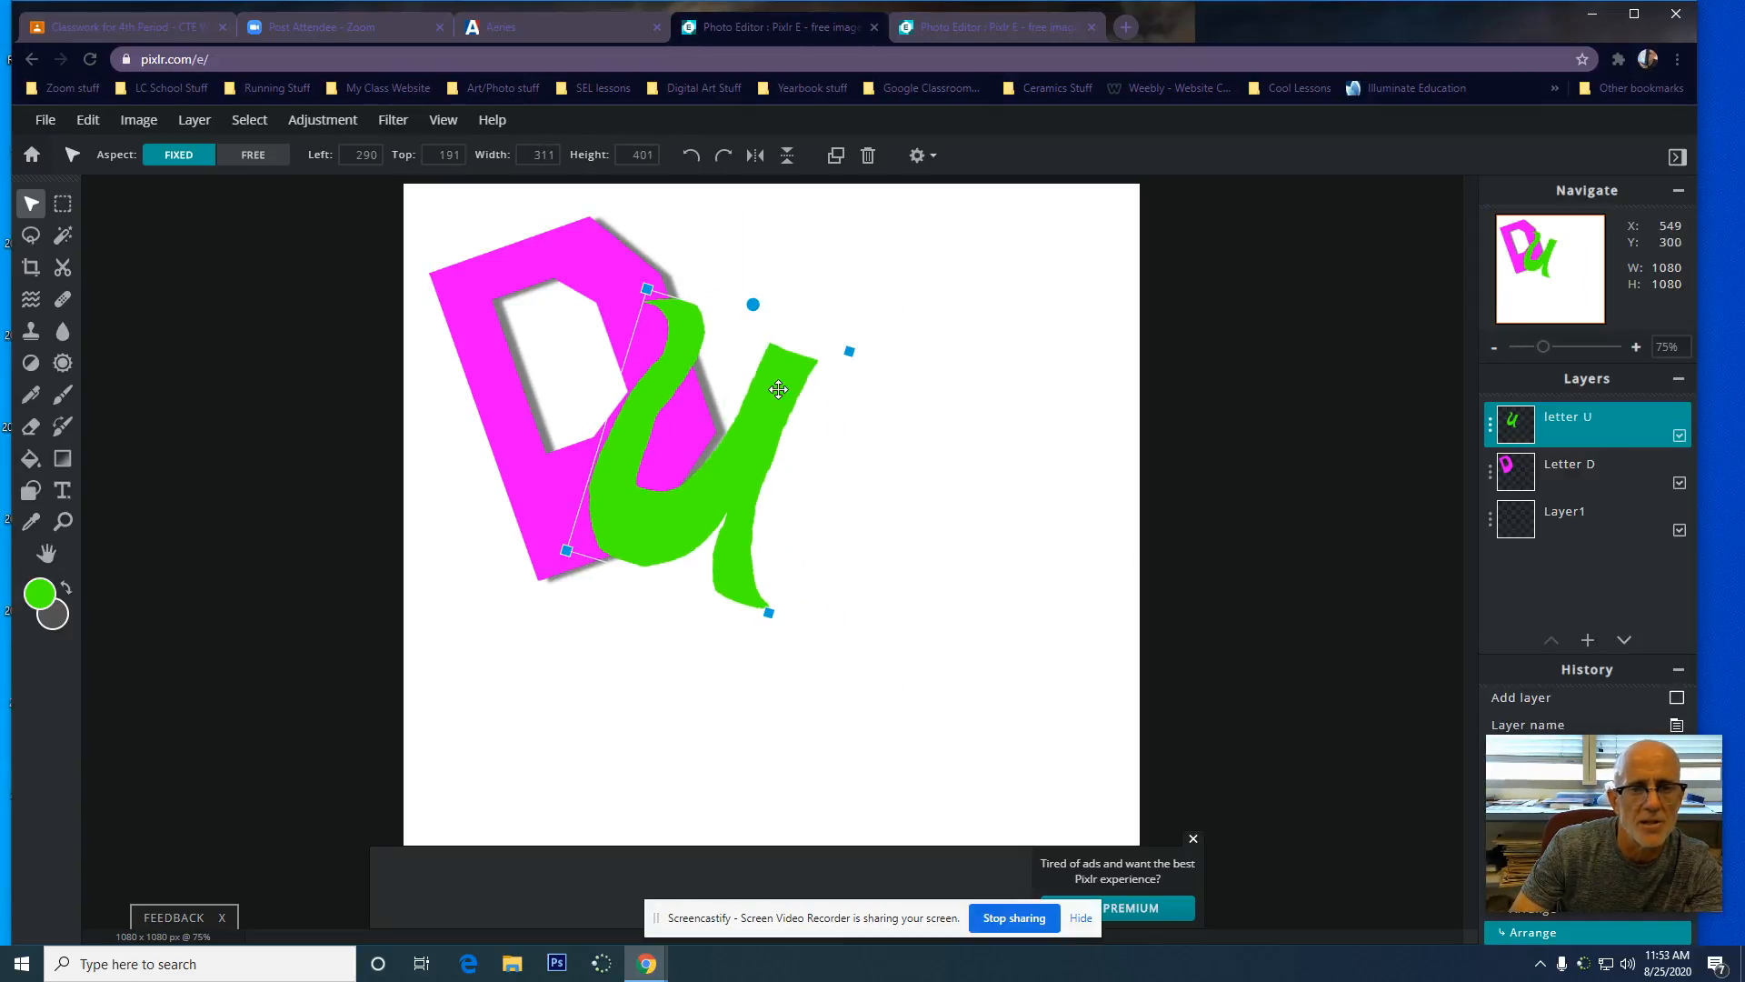
left_click_drag(775, 394, 787, 400)
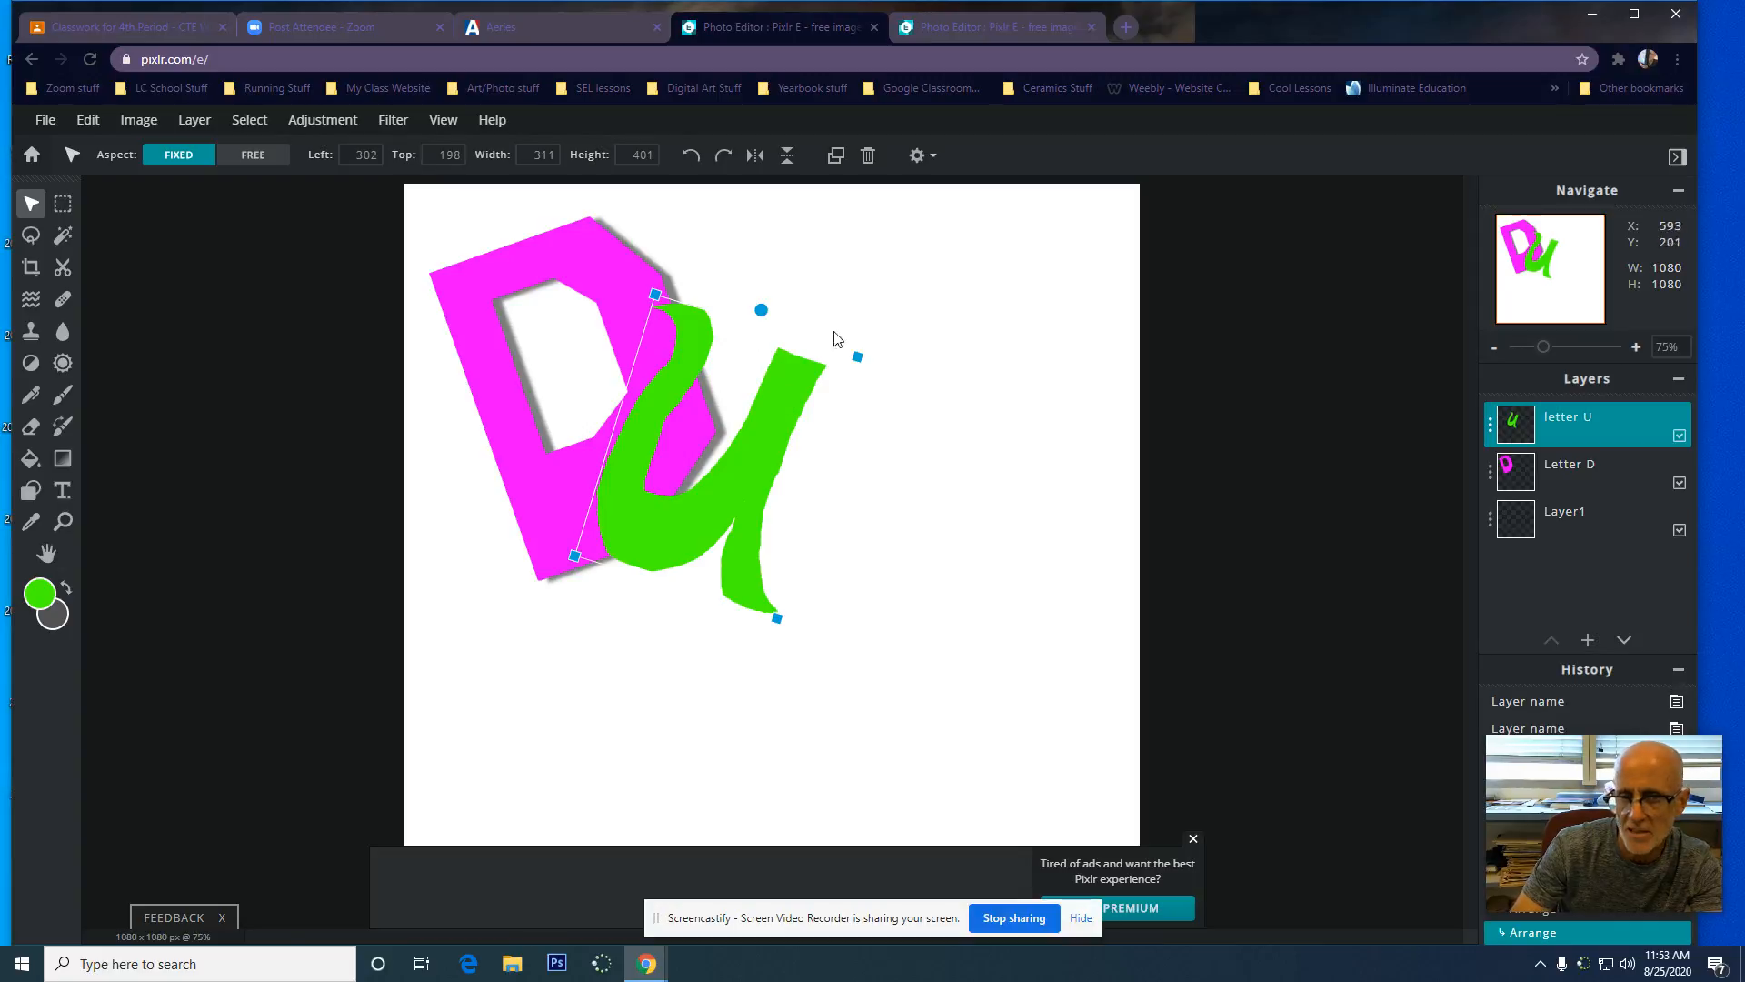
left_click_drag(726, 522, 627, 705)
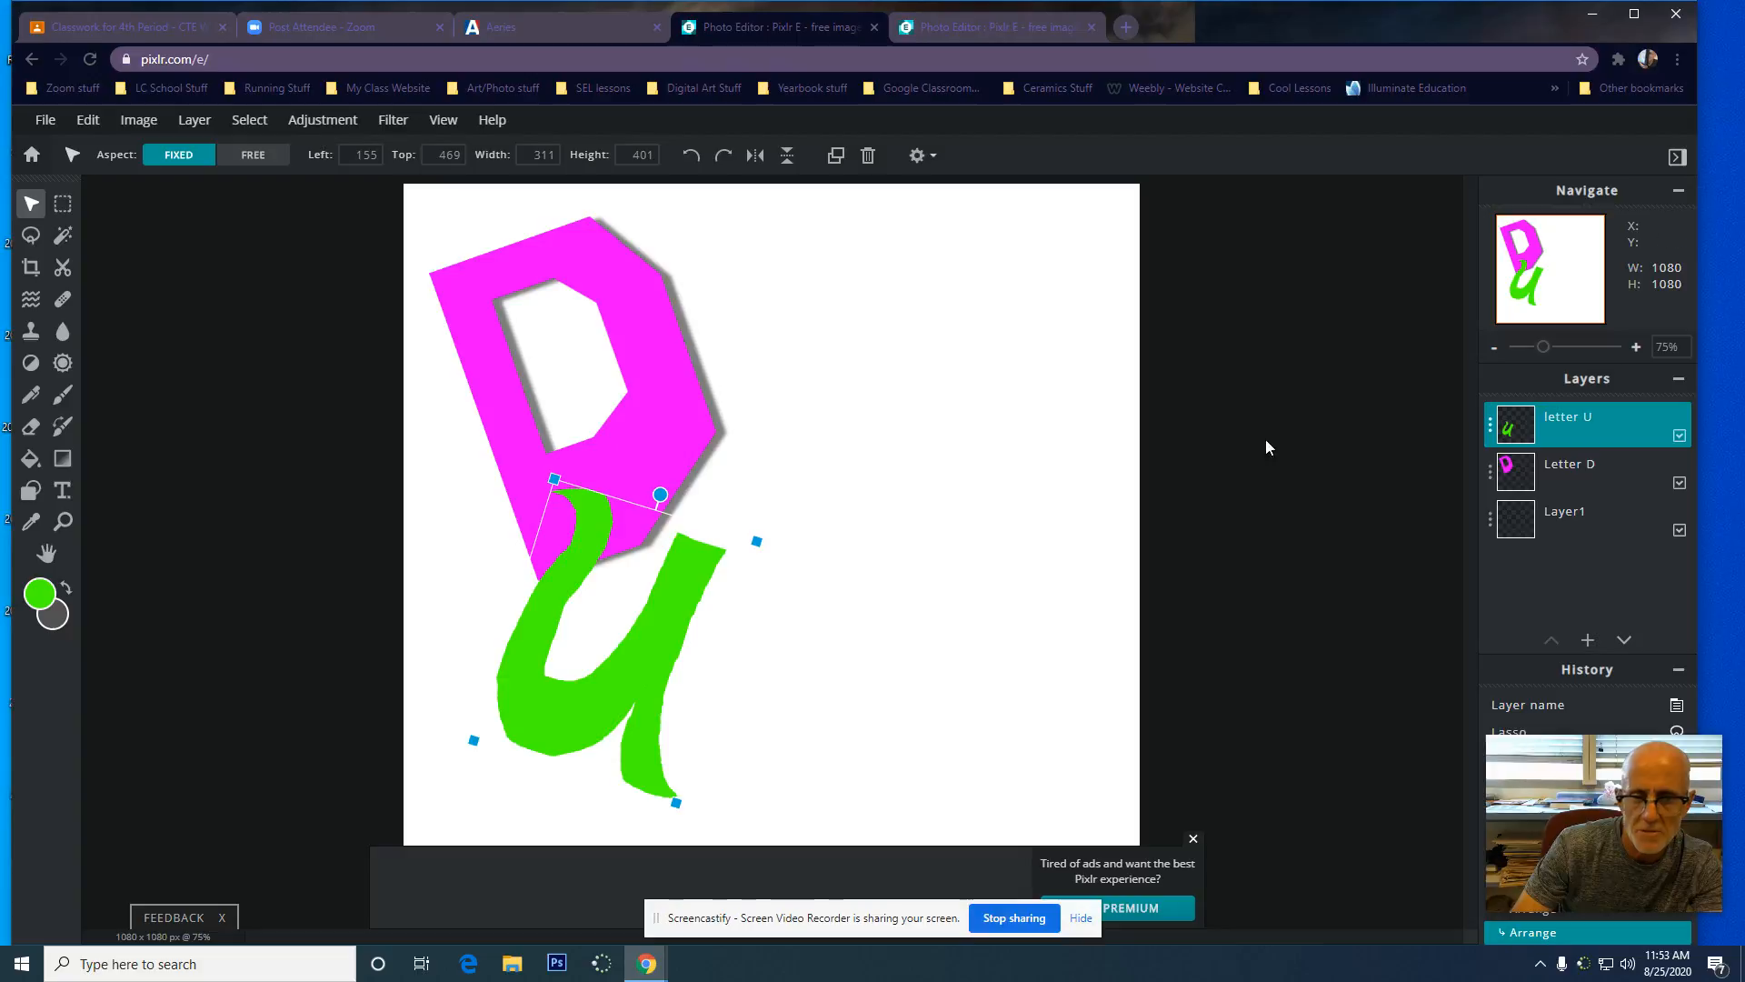
left_click(1577, 464)
left_click(1589, 436)
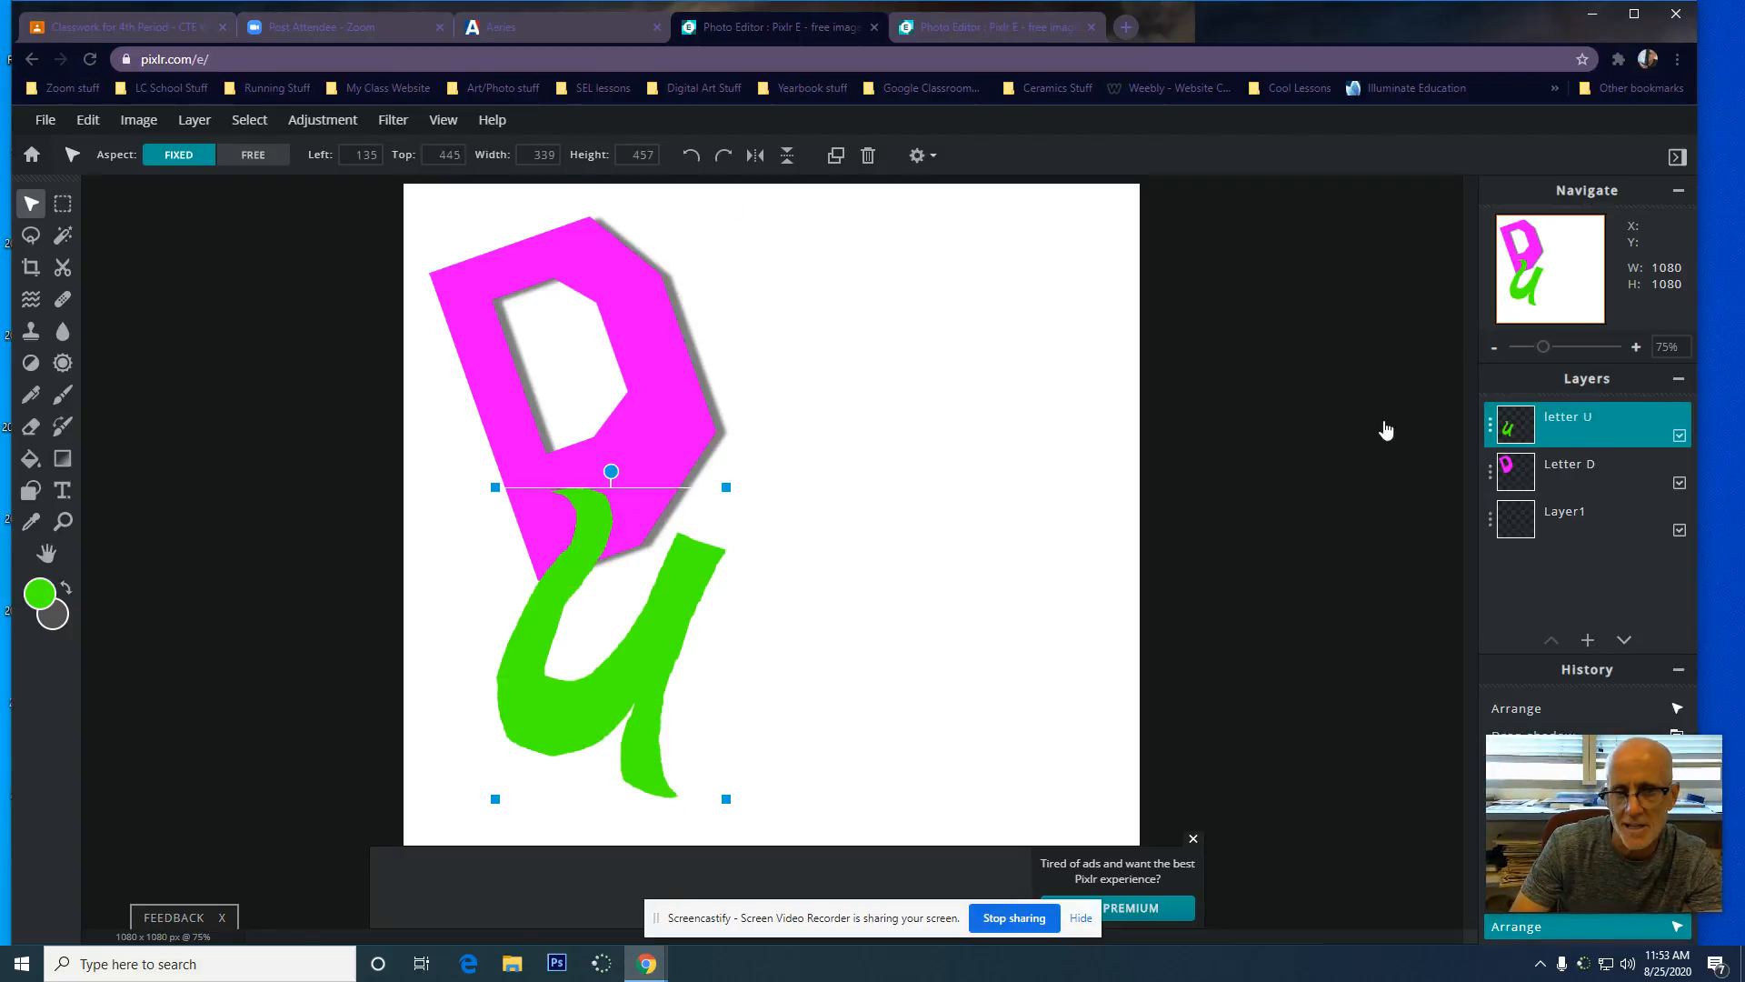
Add an empty layer above letter U and outline an angular lowercase d on it with the polygon lasso, about 488 × 729 px
left_click(1588, 642)
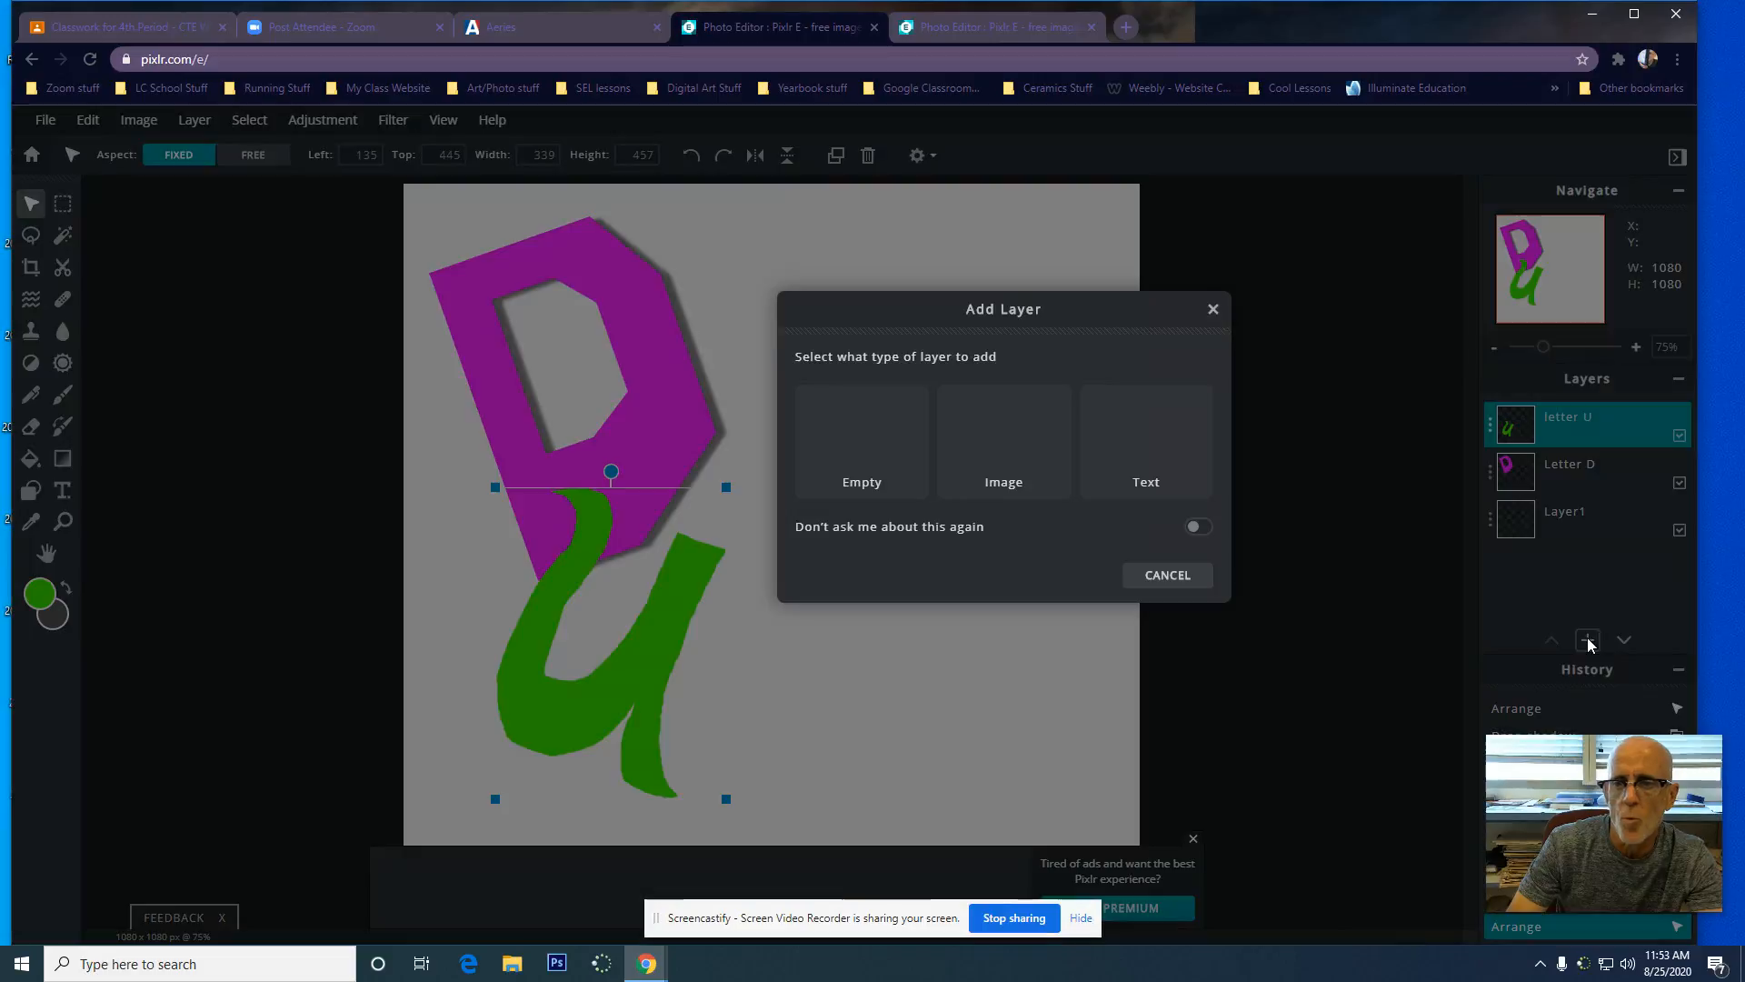
left_click(837, 424)
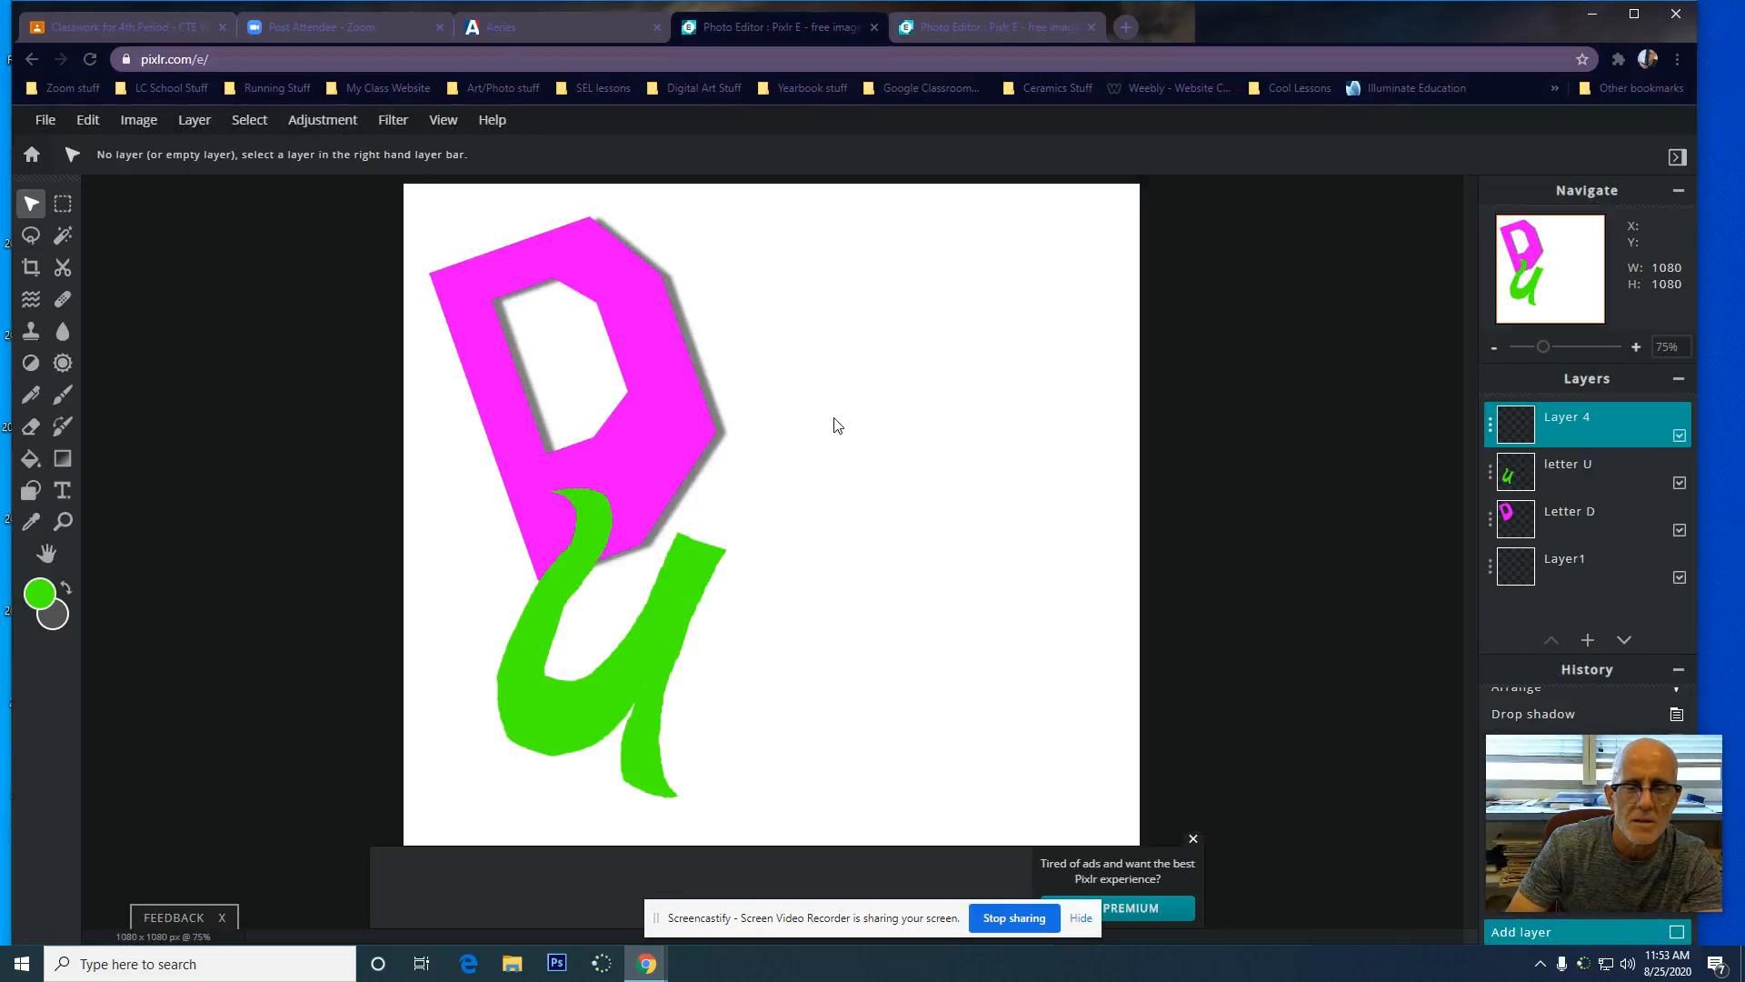
left_click(31, 236)
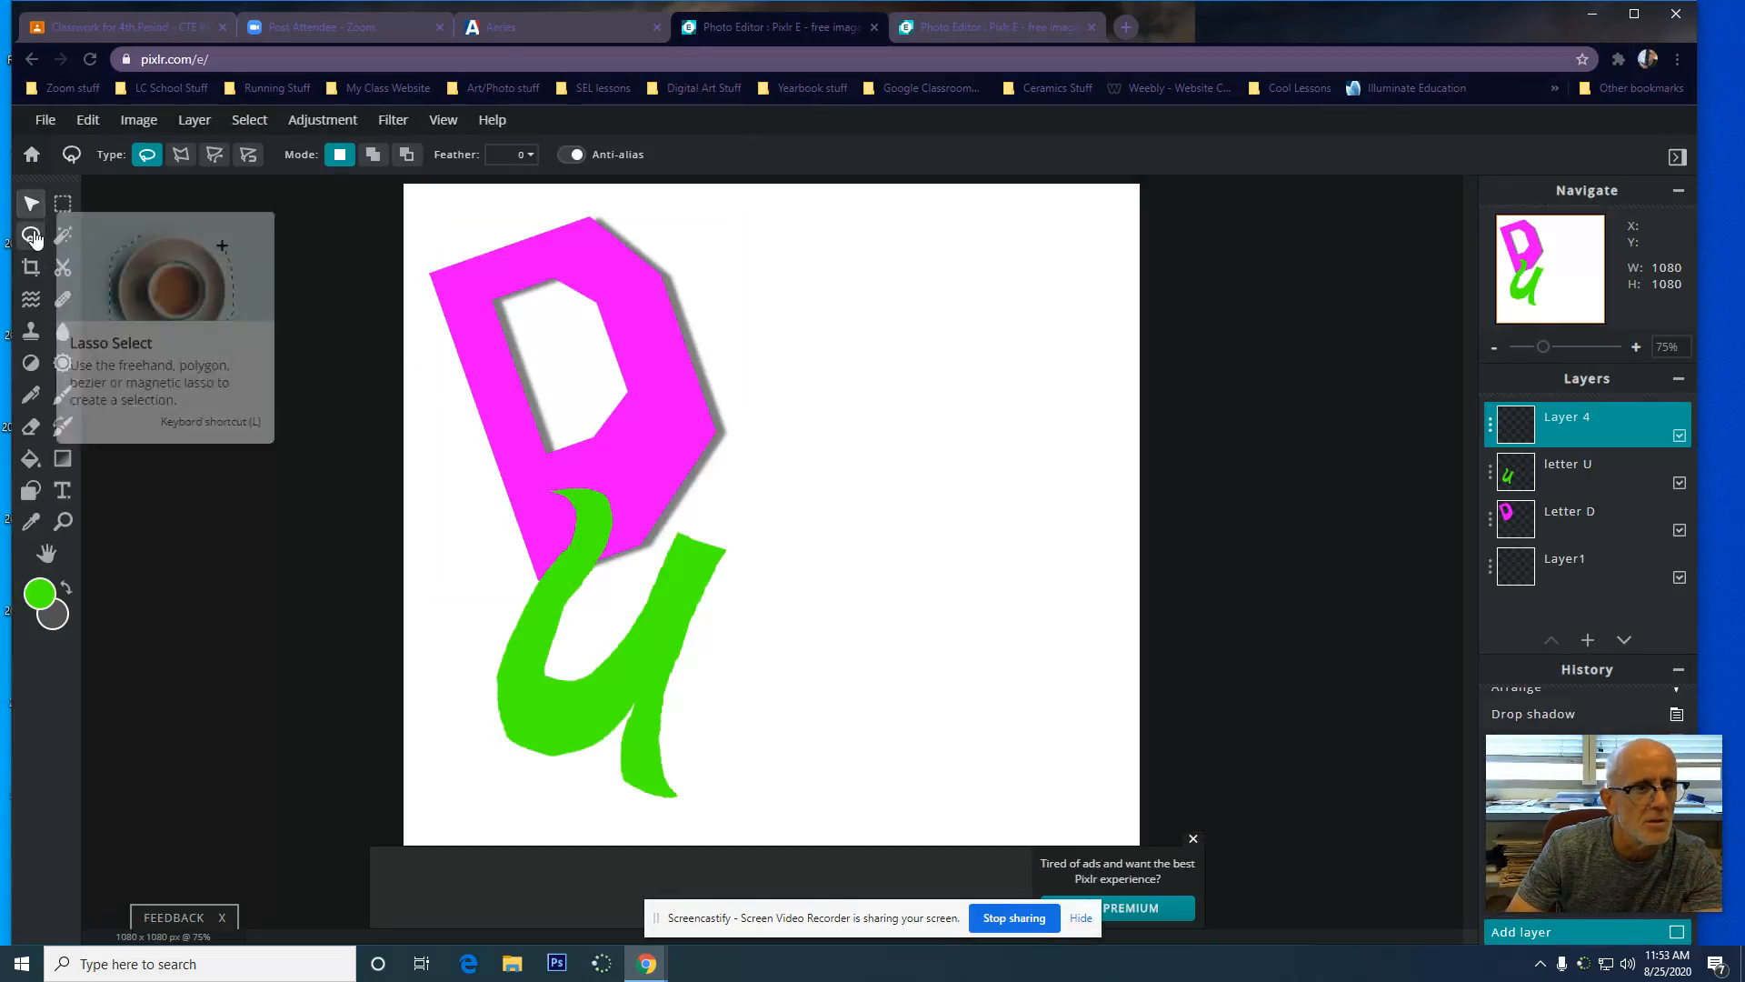
left_click(183, 157)
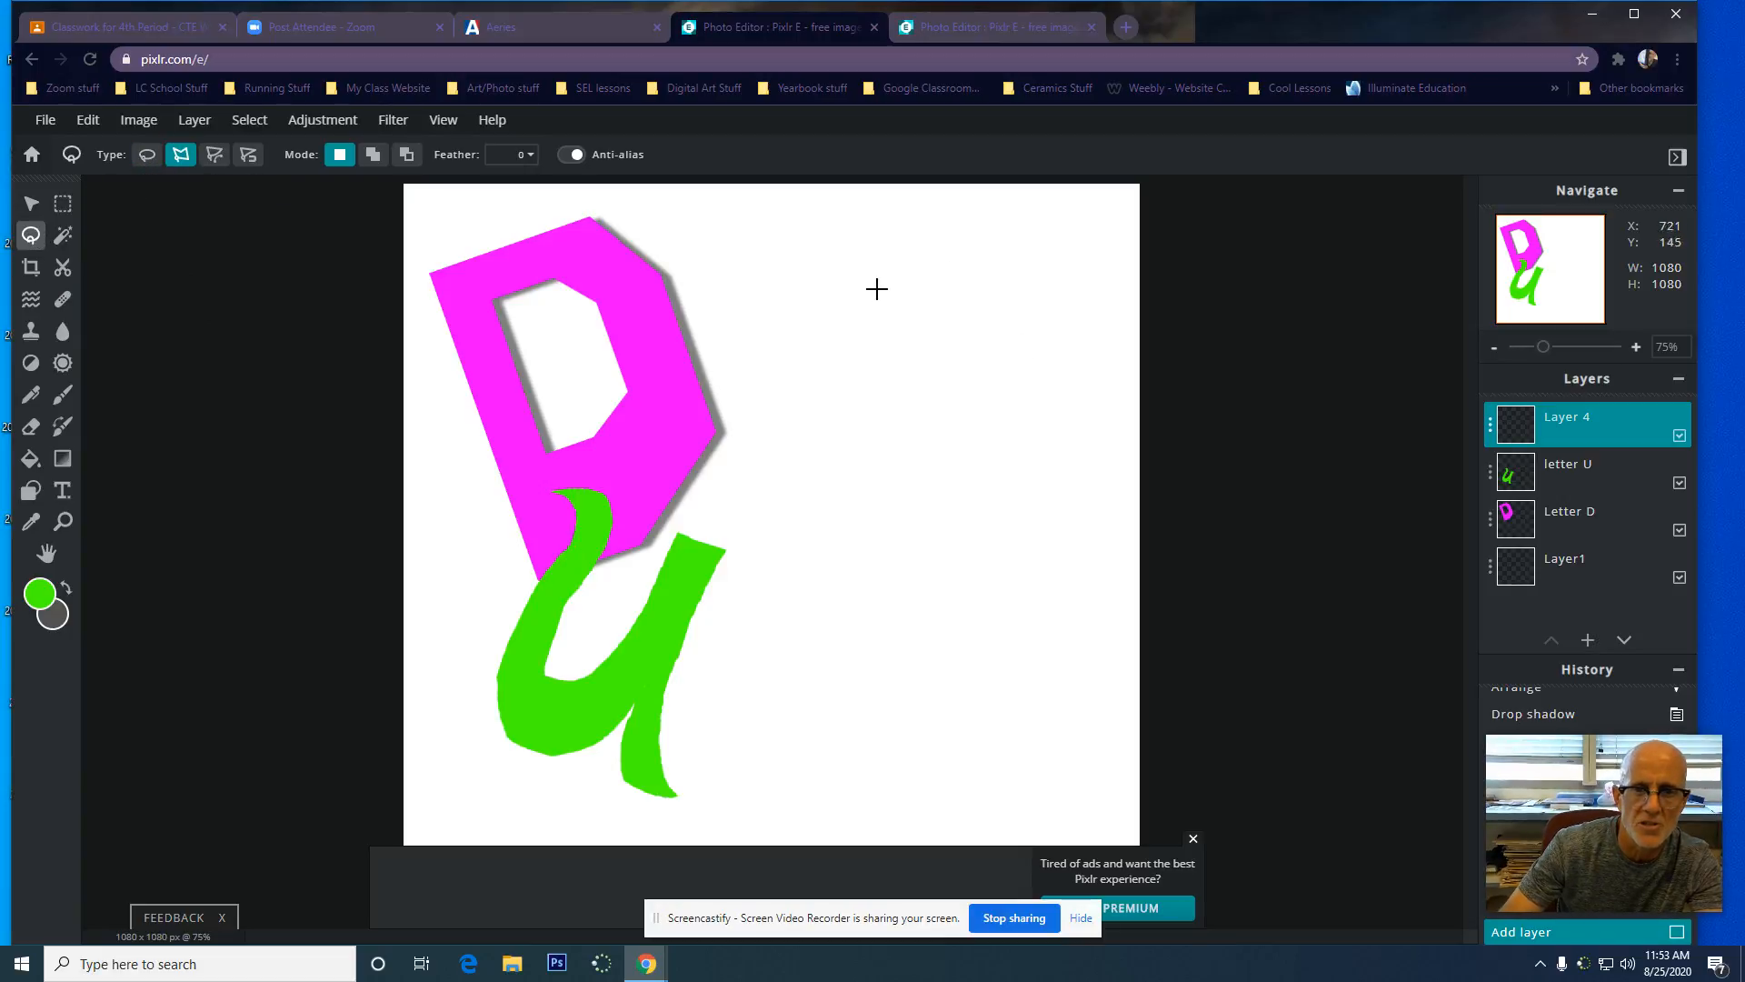
left_click(847, 271)
left_click(894, 402)
left_click(858, 492)
left_click(778, 535)
left_click(779, 682)
left_click(941, 725)
left_click(1006, 605)
left_click(1010, 709)
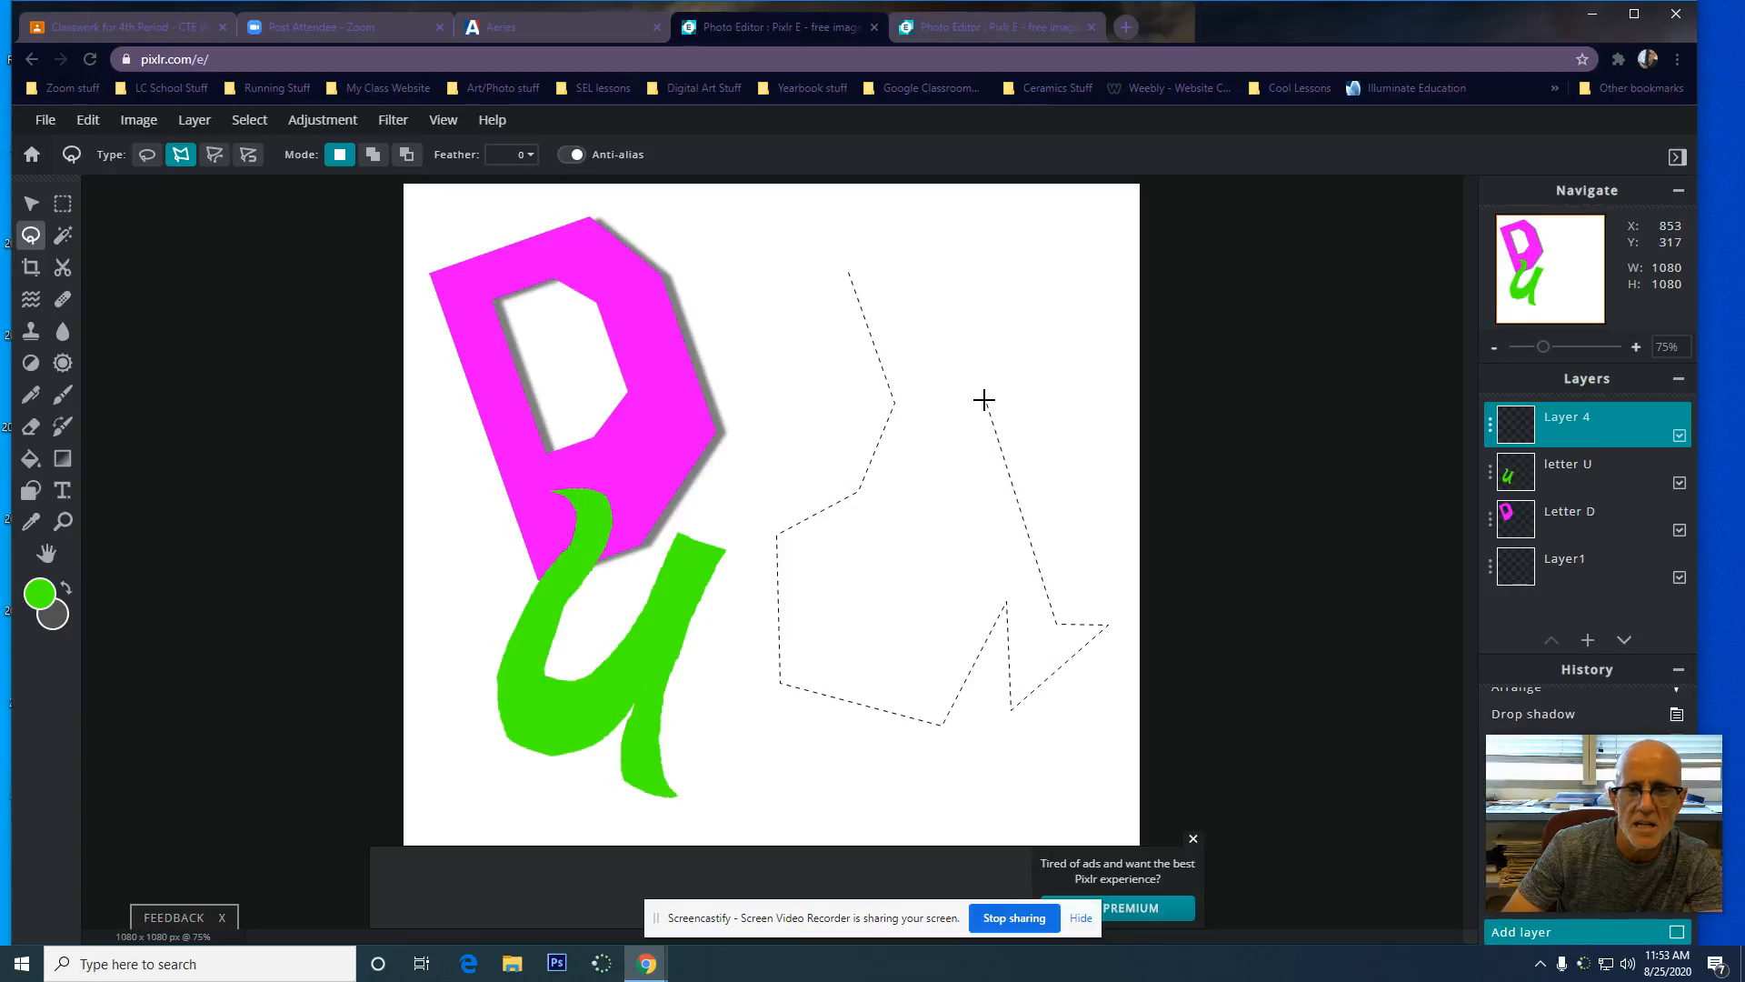
left_click(925, 318)
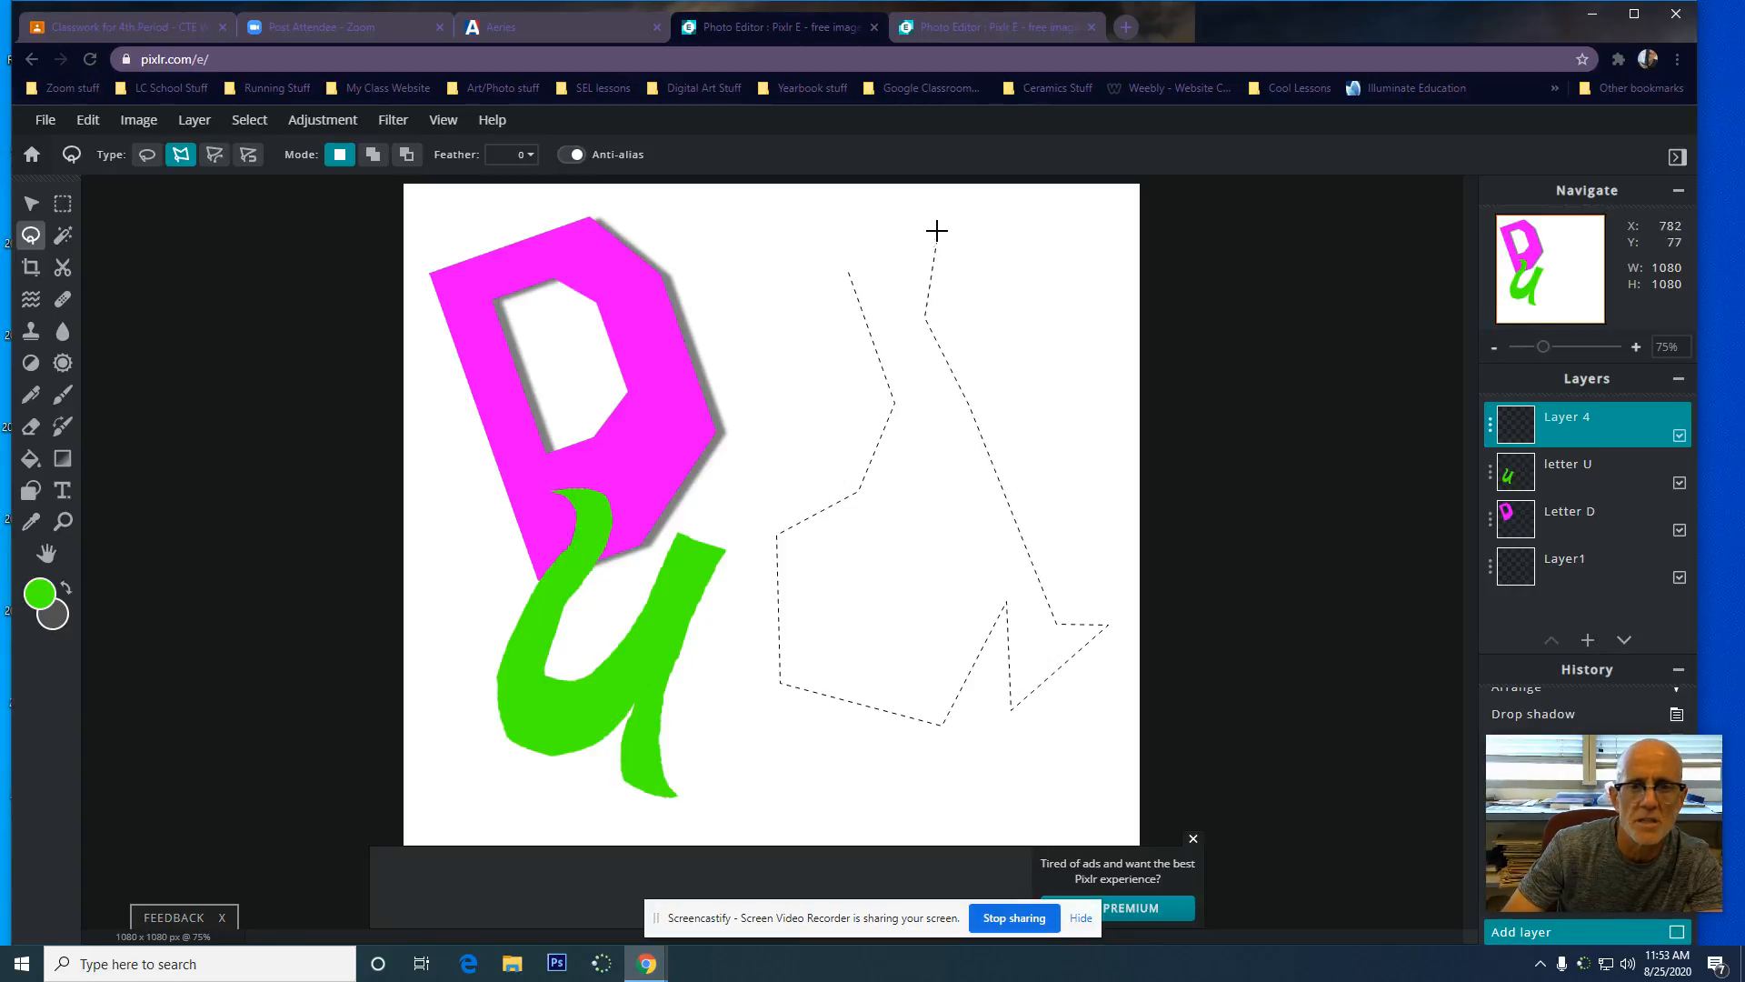
double_click(808, 228)
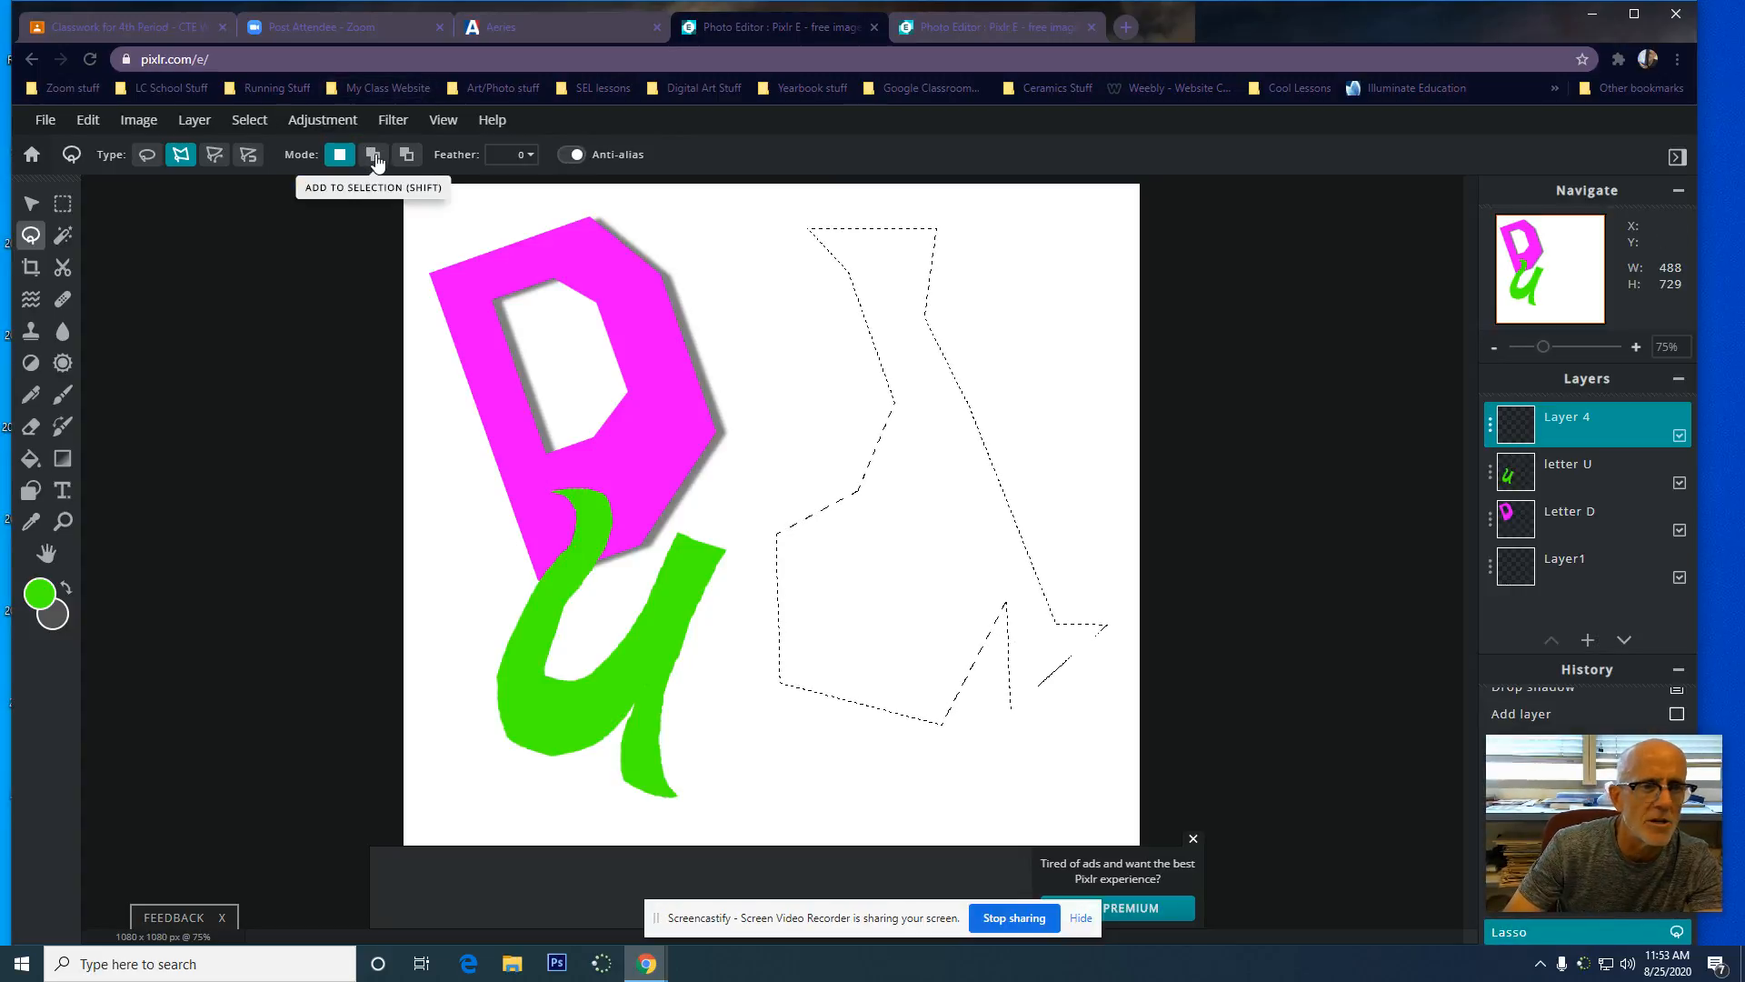
Subtract a five-sided polygon from the inside of the d selection's bowl to form its hole
left_click(406, 155)
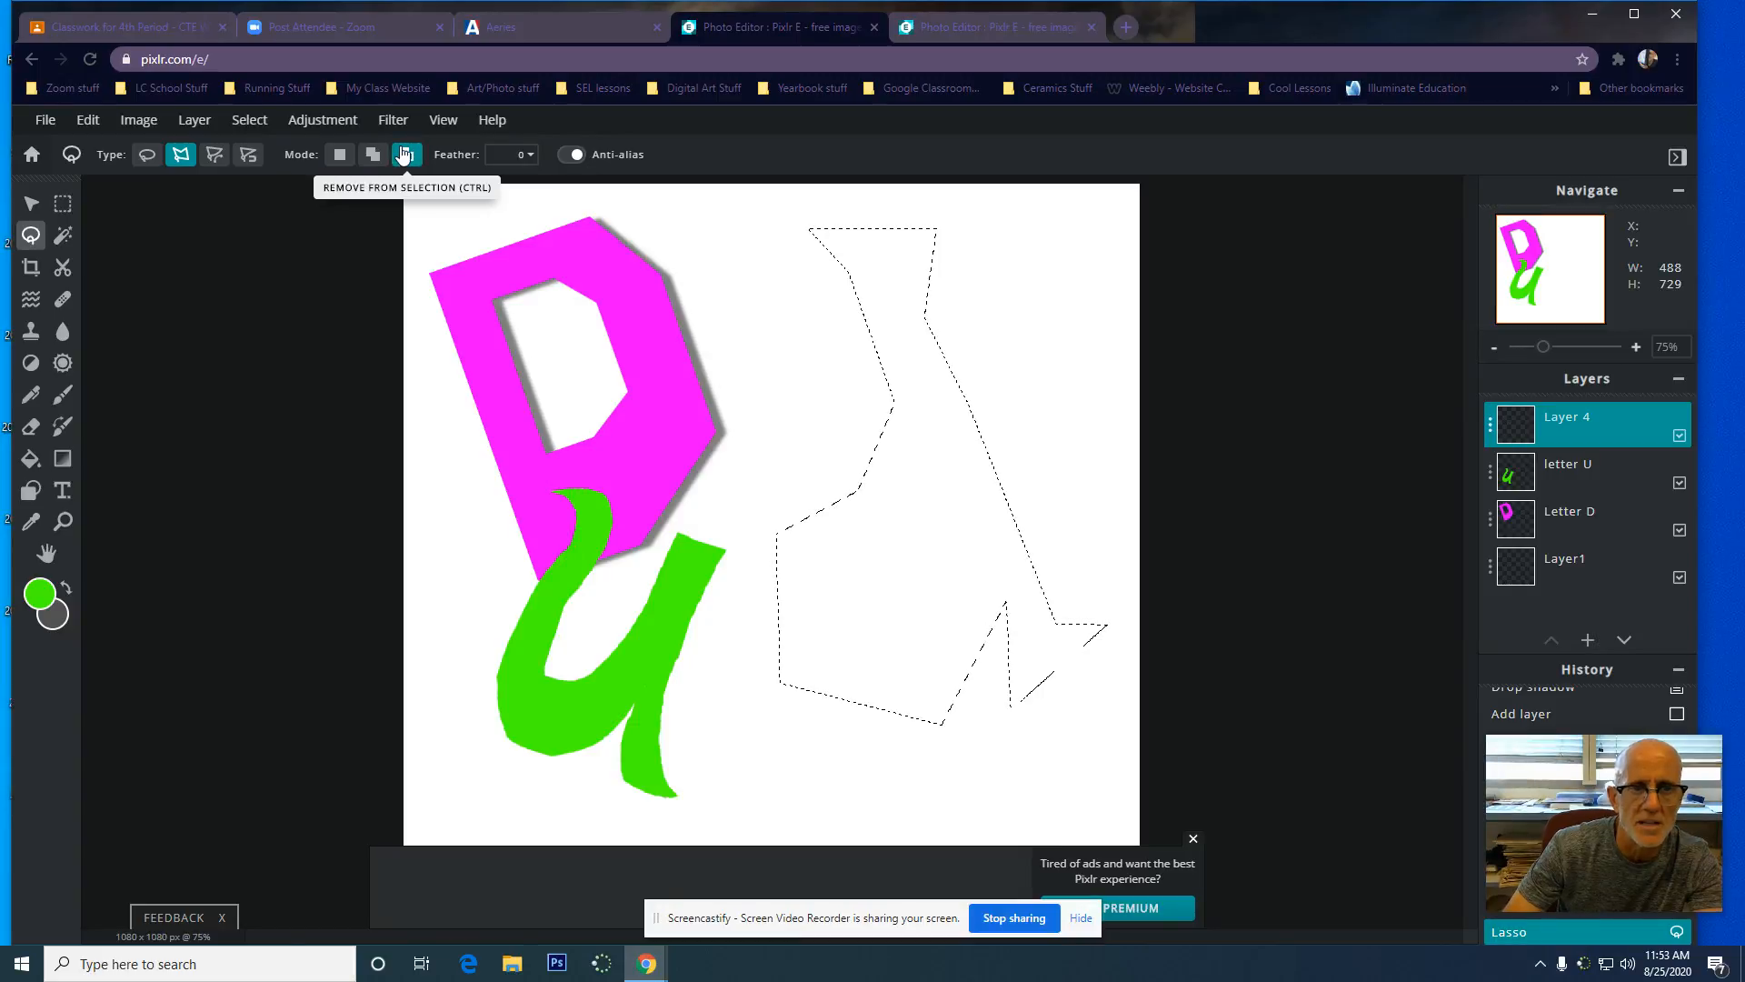
left_click(821, 584)
left_click(864, 665)
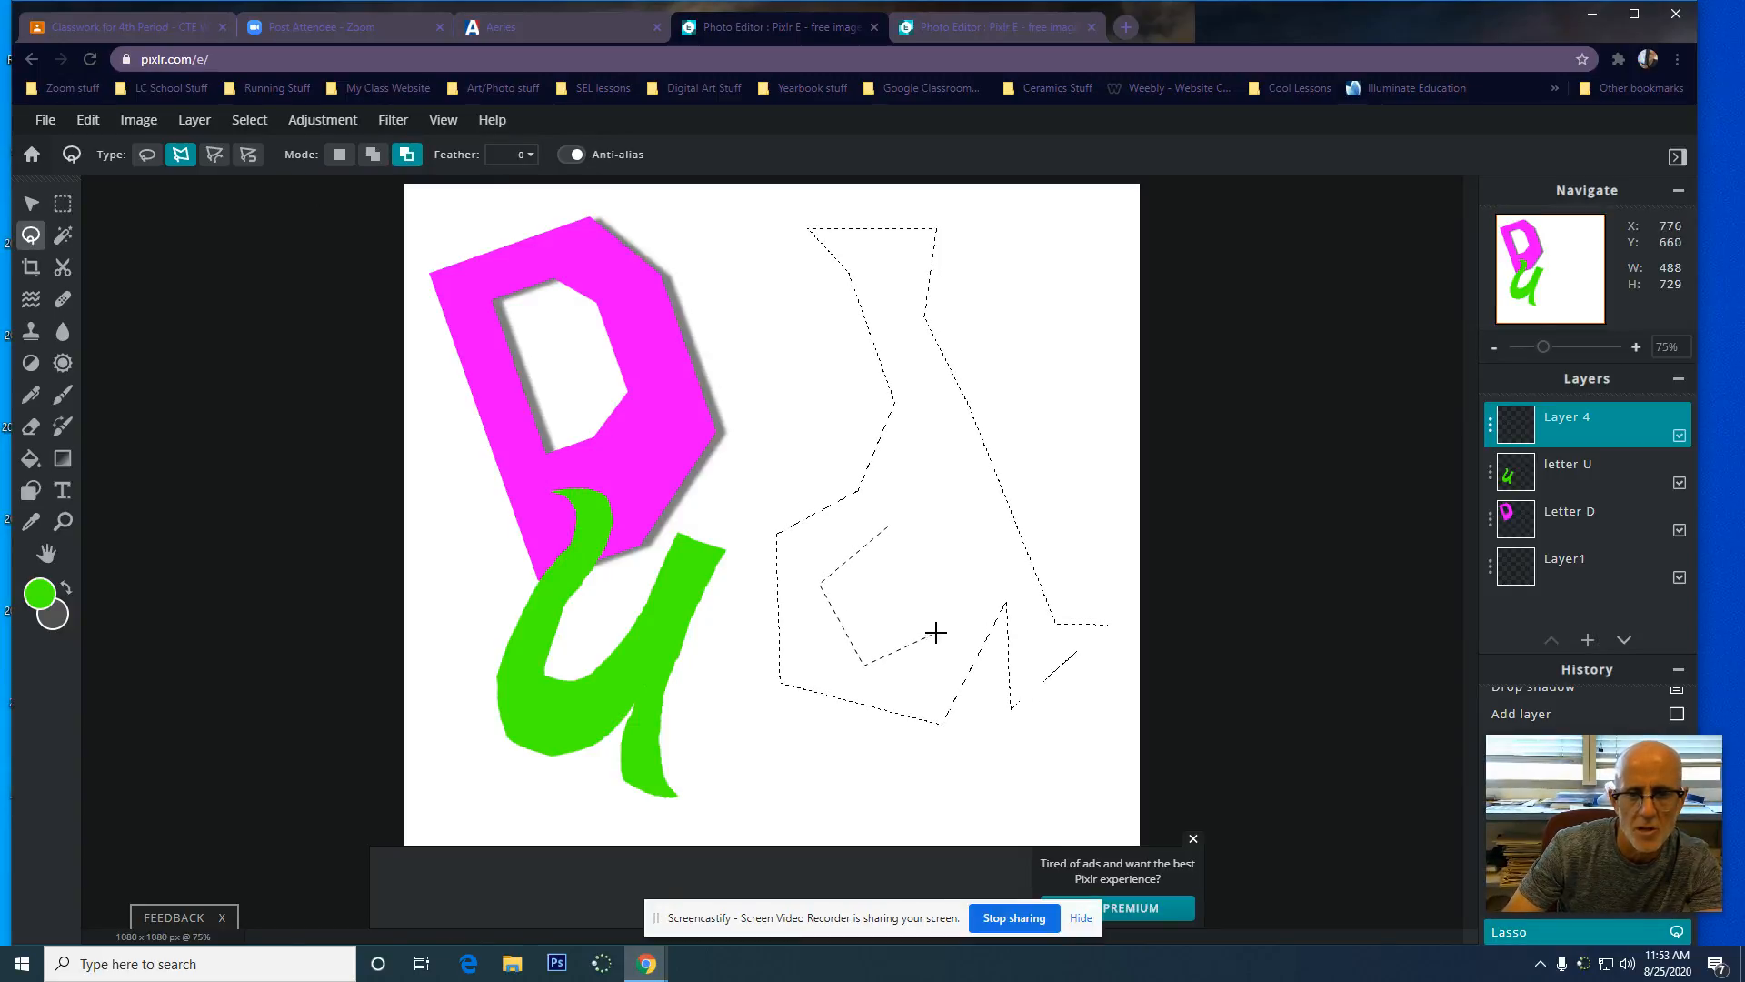
double_click(947, 532)
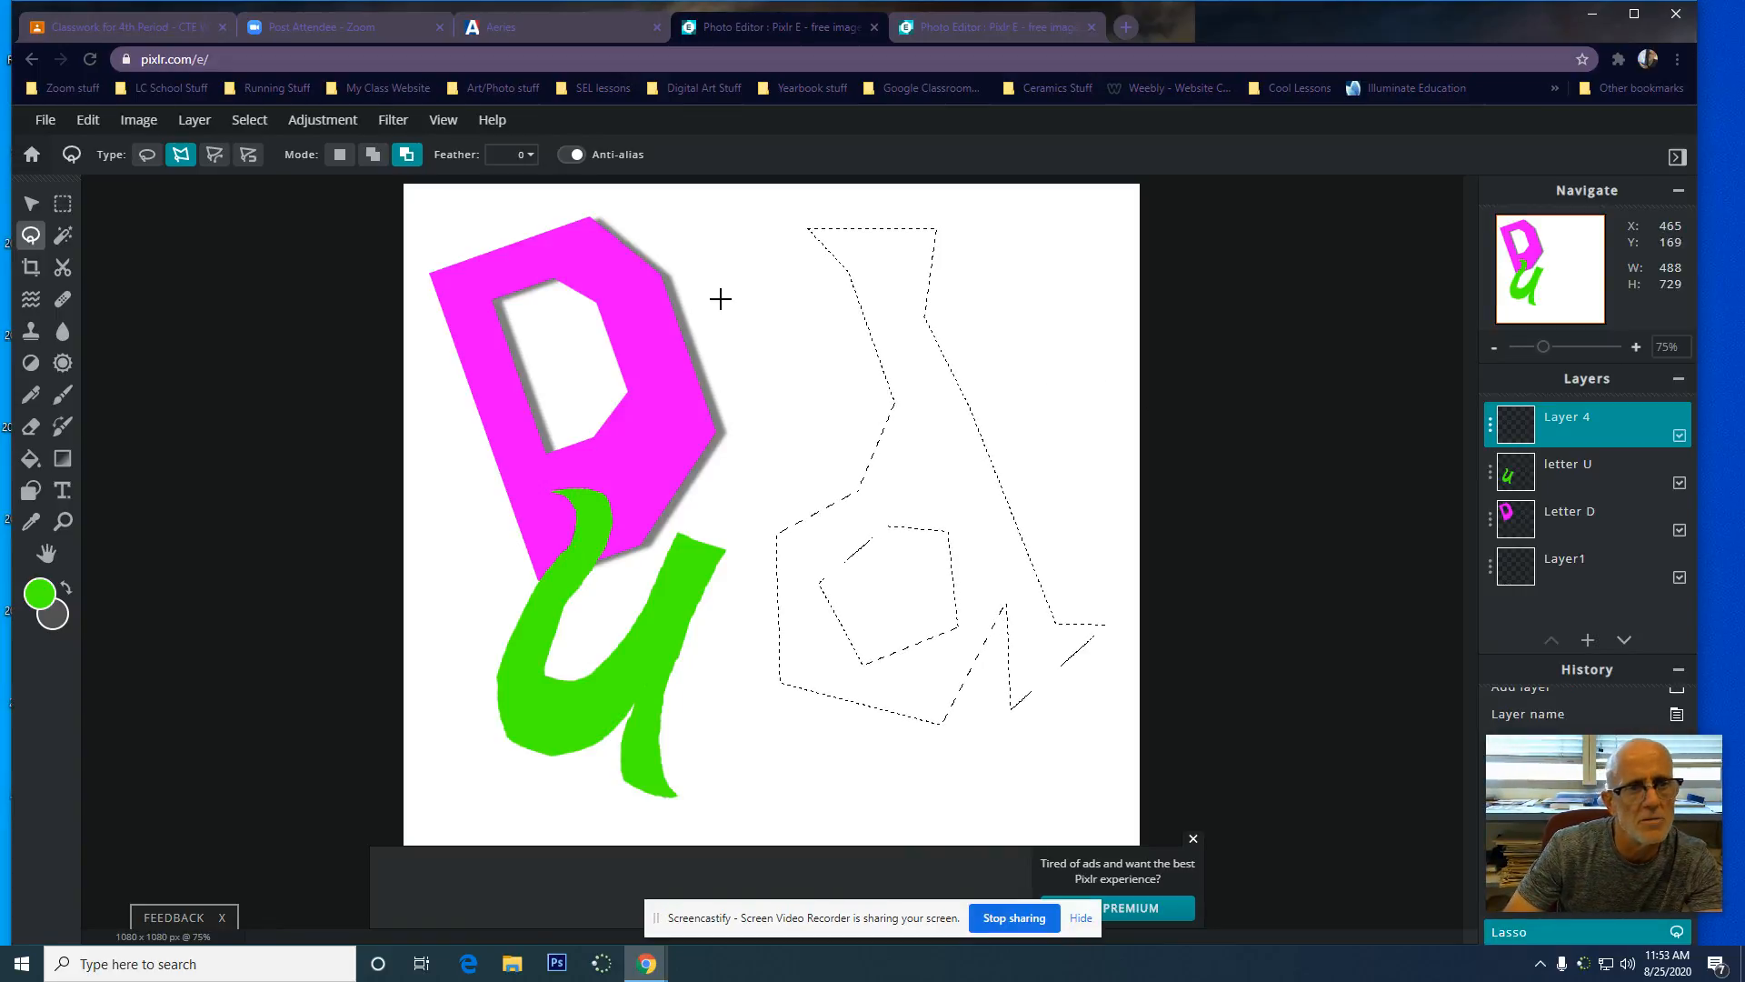
Add a polygon area to the d selection to extend the upper-left part of its bowl
left_click(372, 156)
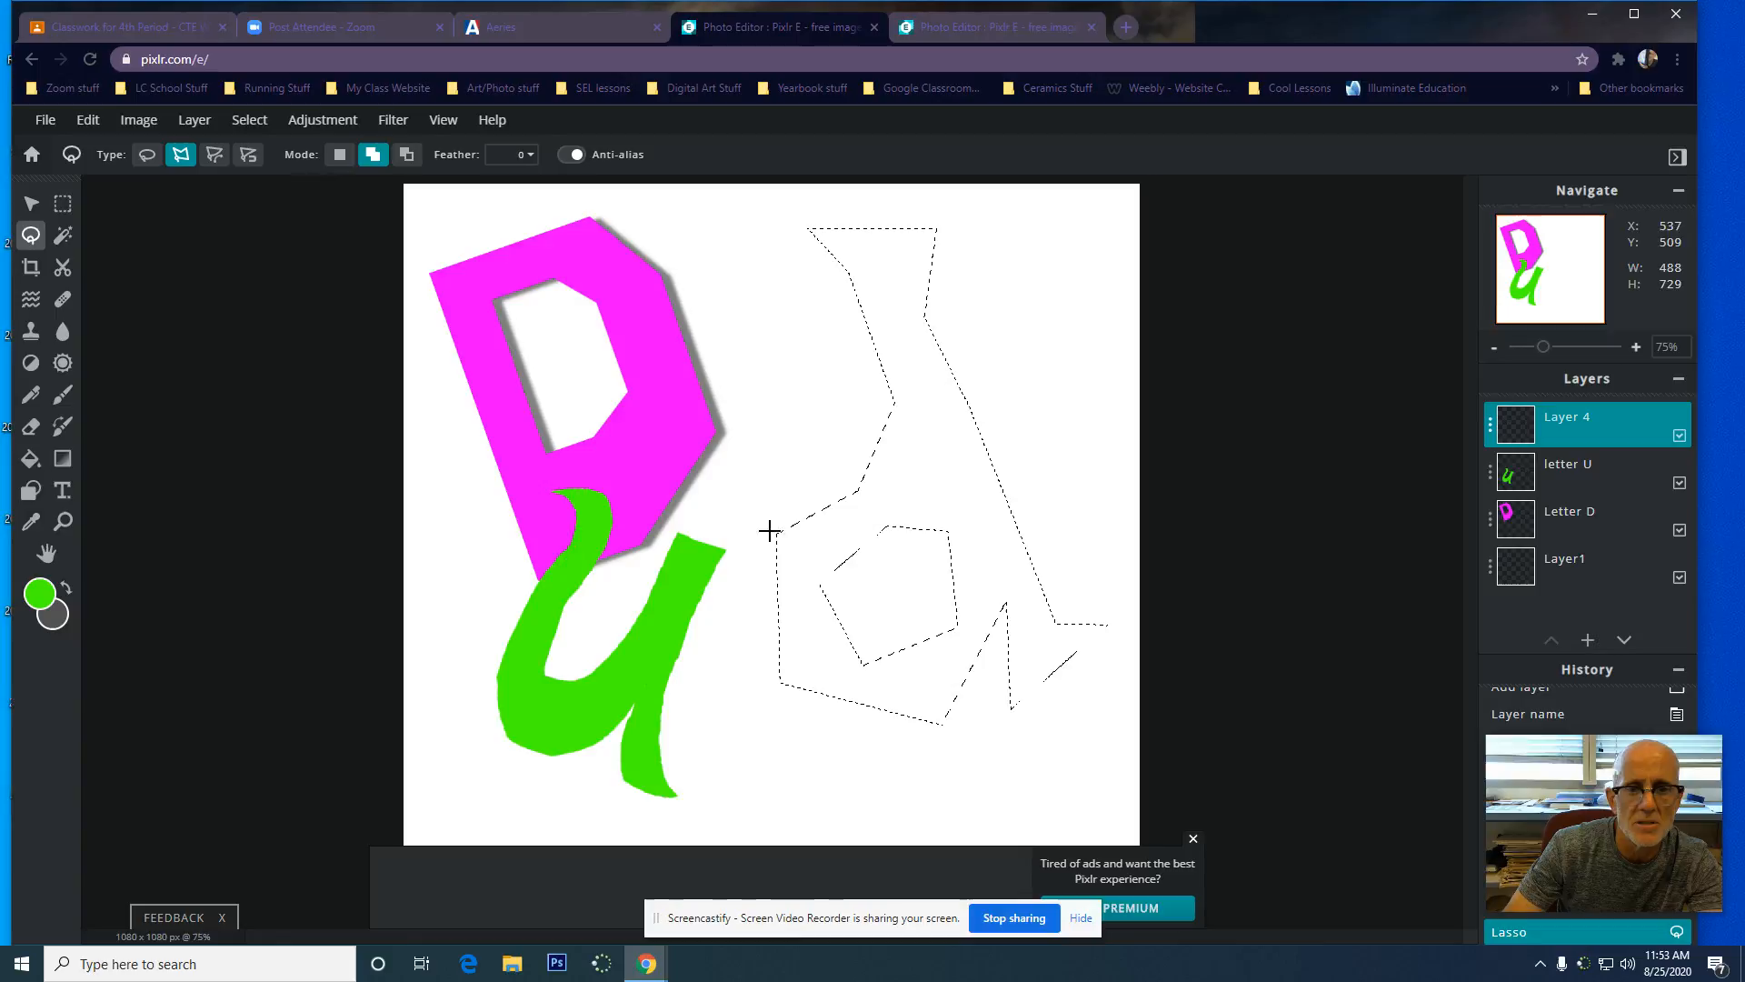
left_click(784, 464)
left_click(920, 444)
double_click(920, 482)
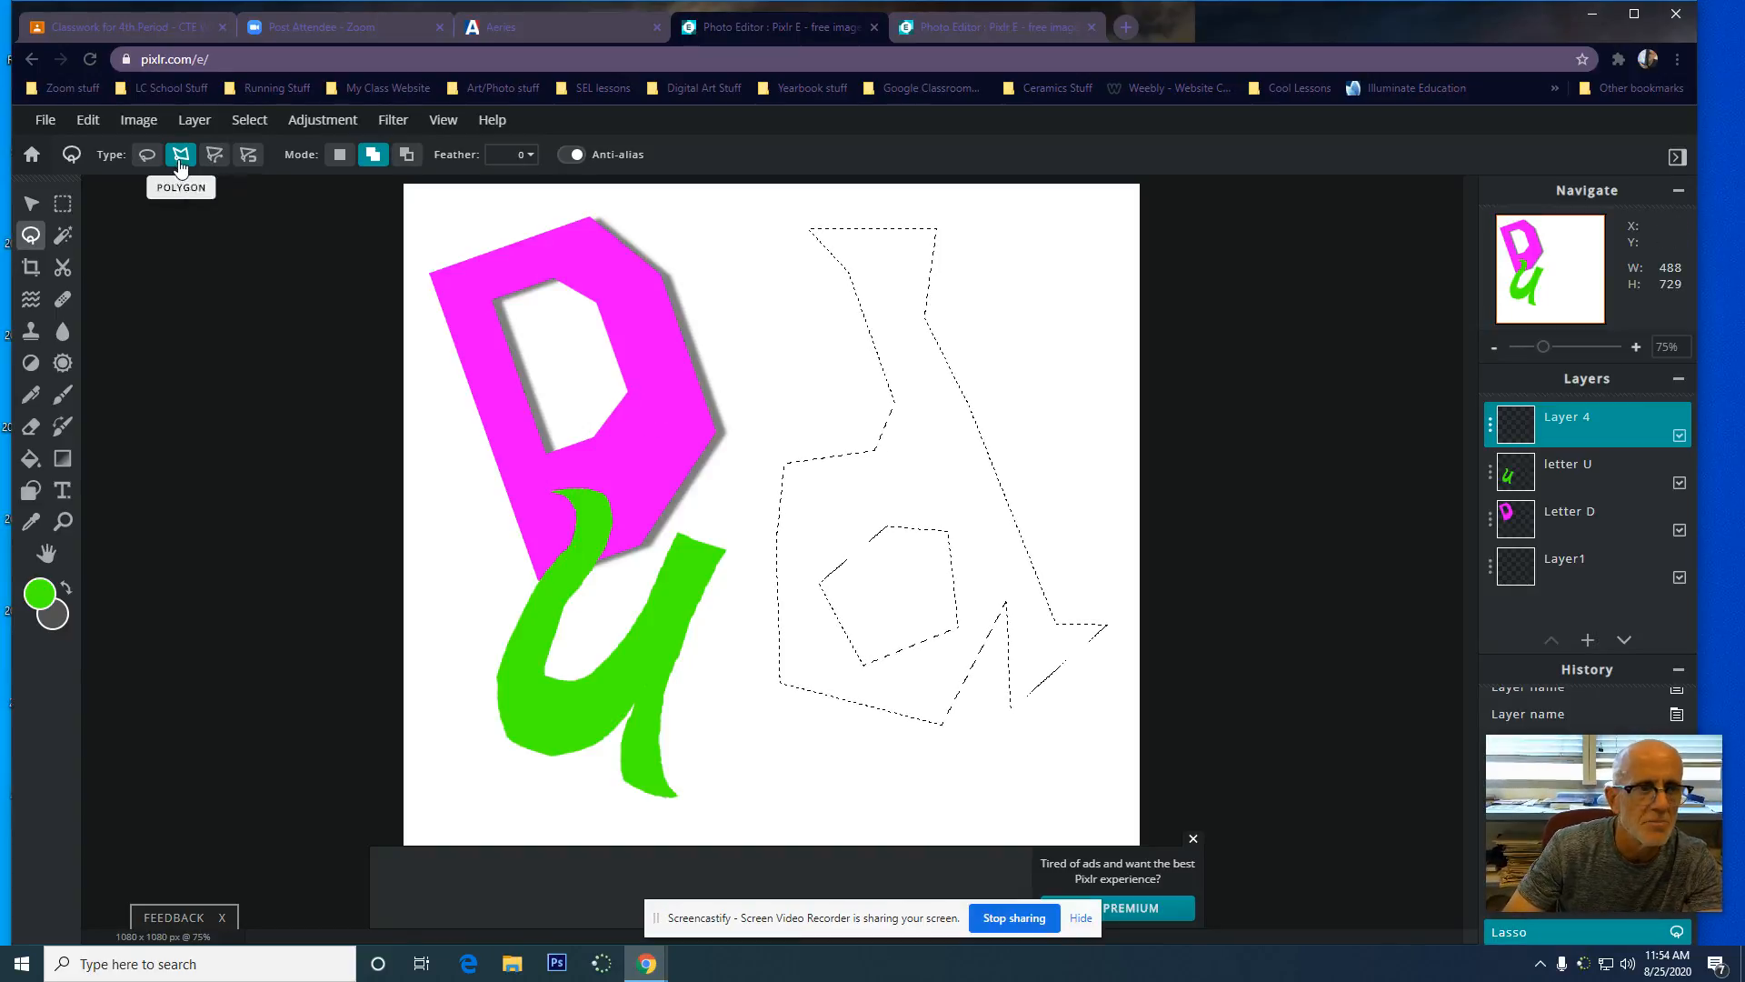
Fill the d selection with turquoise on Layer 4 and deselect it
left_click(39, 592)
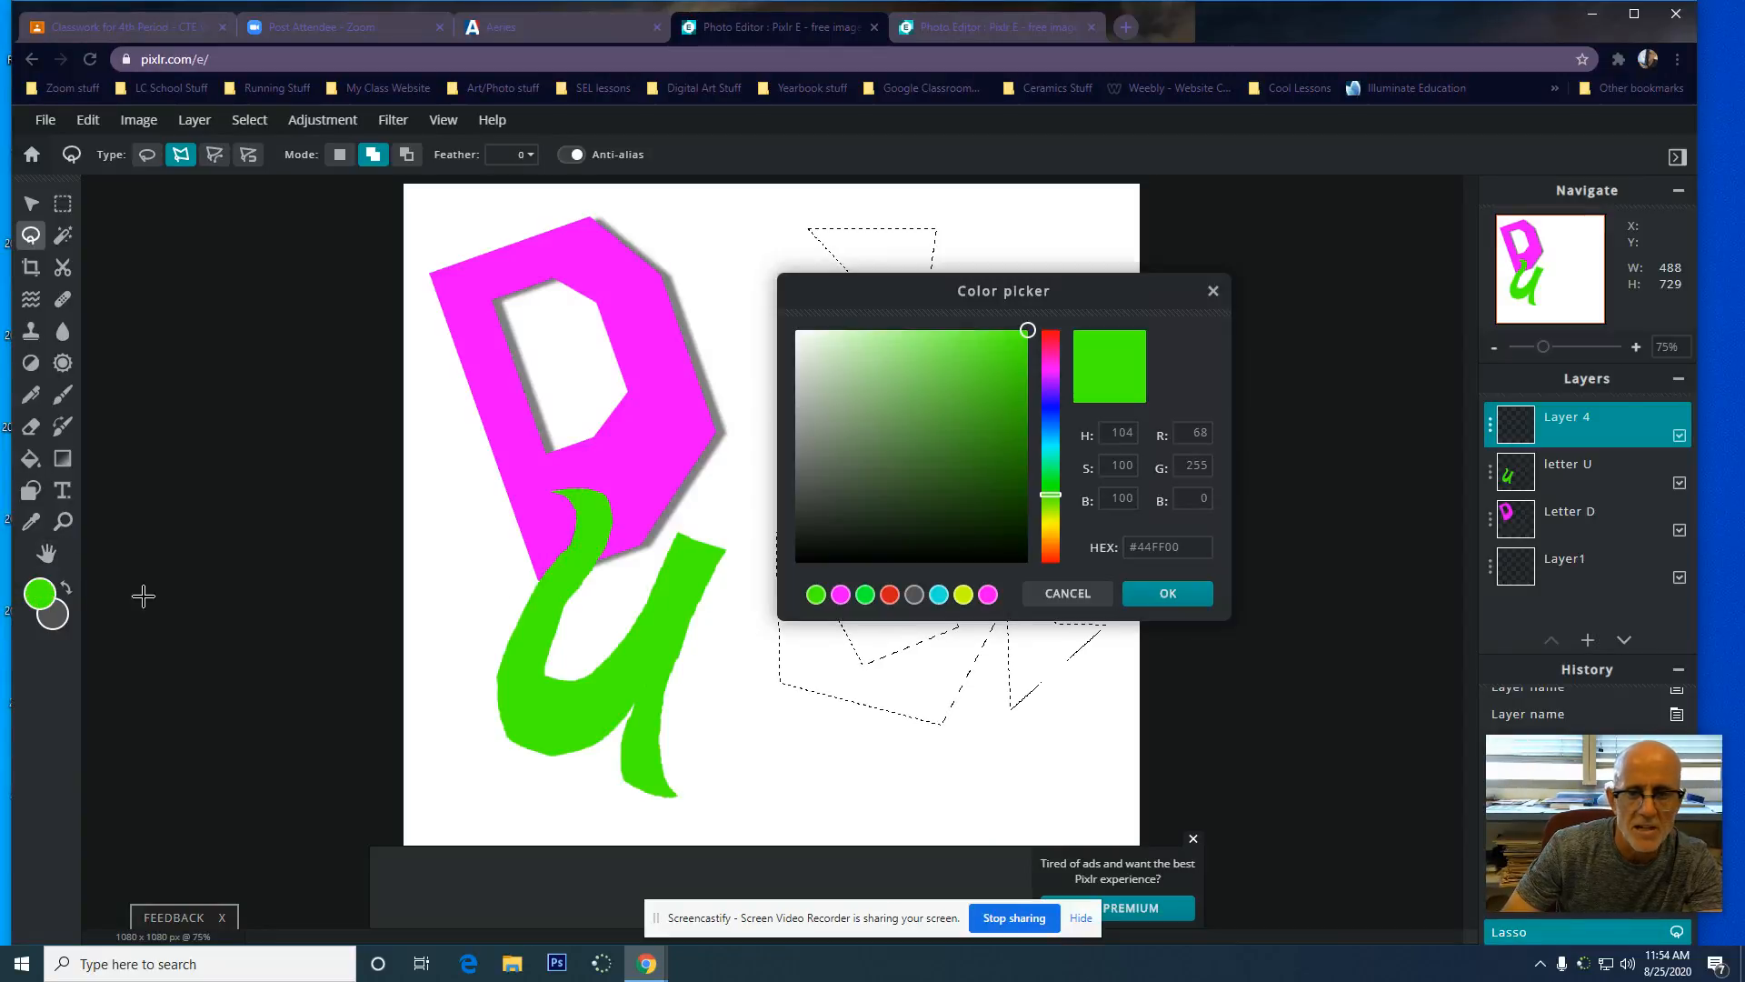
left_click_drag(1051, 526, 1053, 464)
left_click(1168, 593)
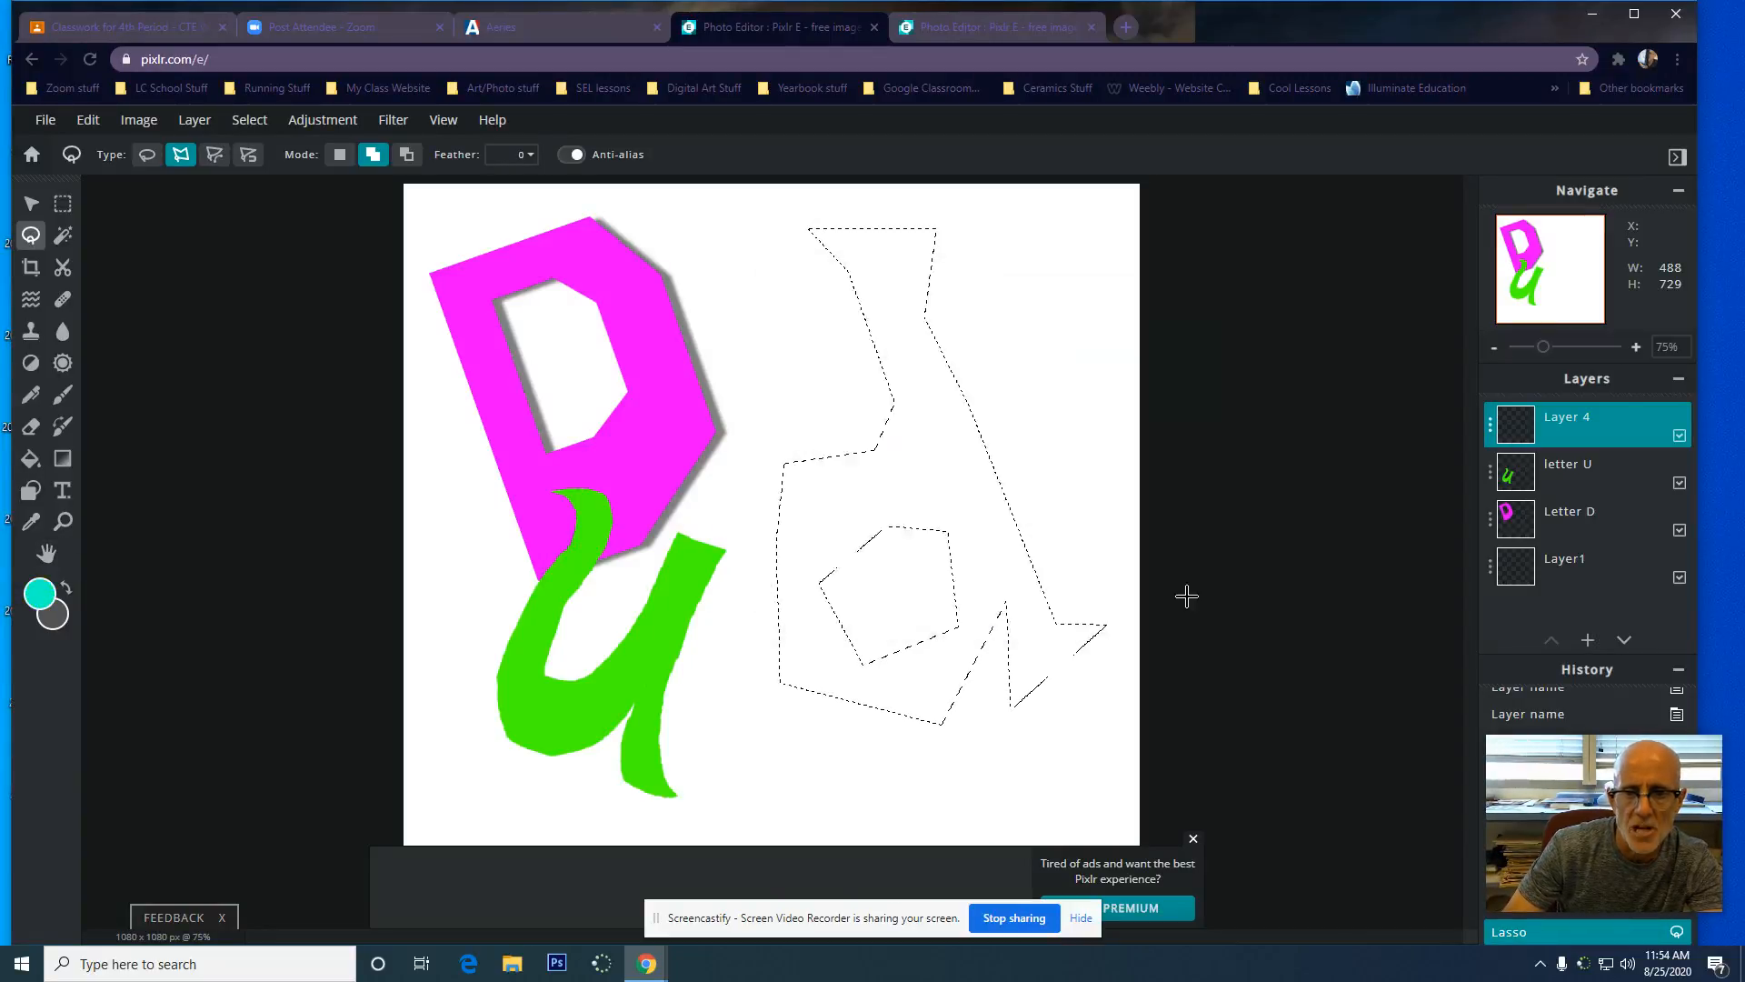
left_click(31, 461)
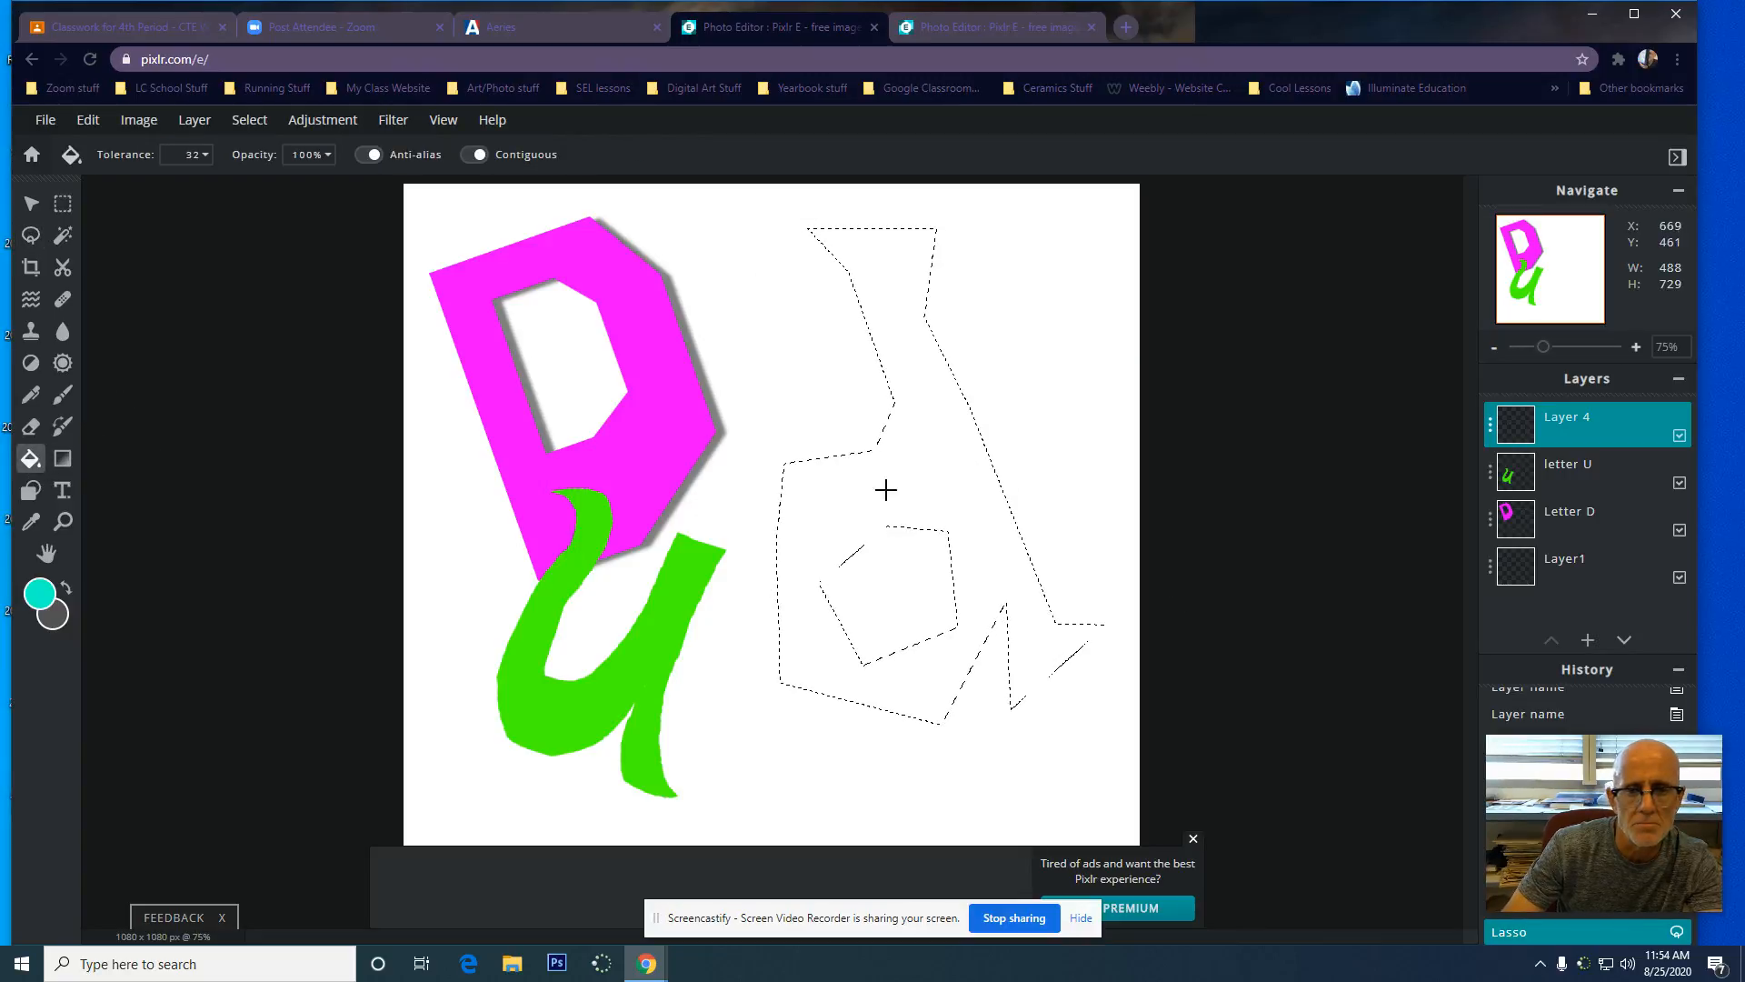
left_click(886, 489)
key("ctrl+d")
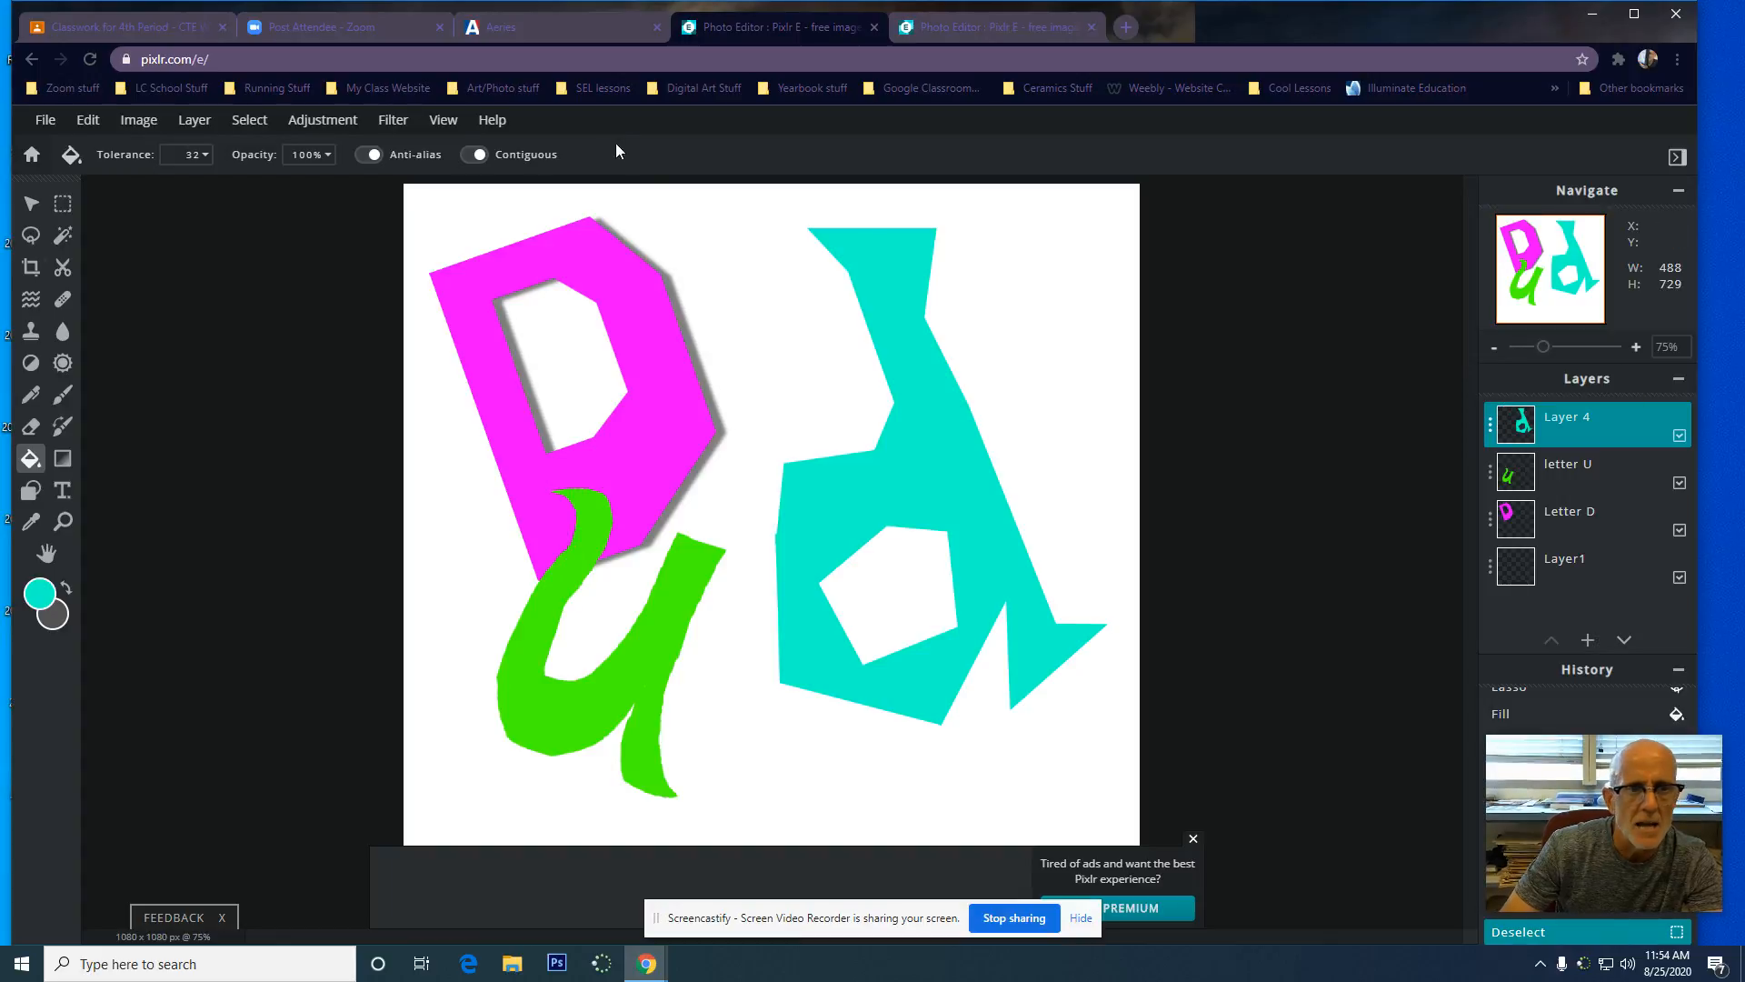
Apply a Bevel filter to the turquoise d with size 15 px, depth 36%, highlight opacity 47% and shadow opacity 59%
left_click(394, 122)
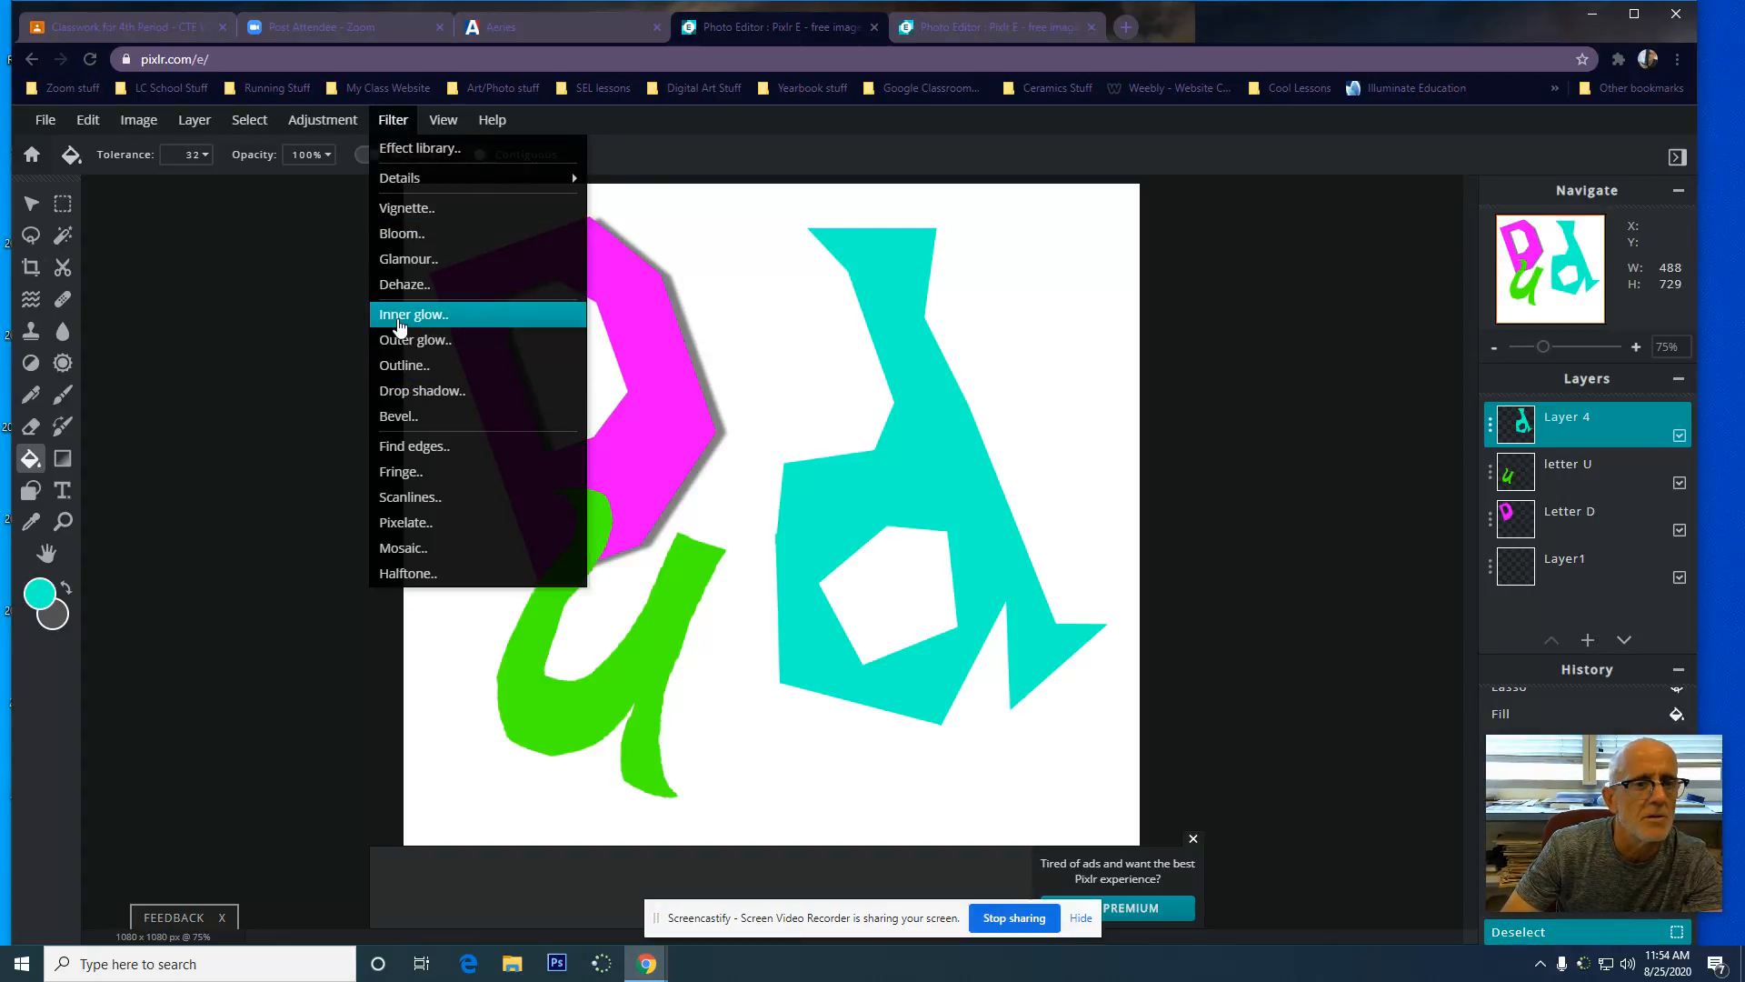
left_click(392, 121)
left_click(400, 416)
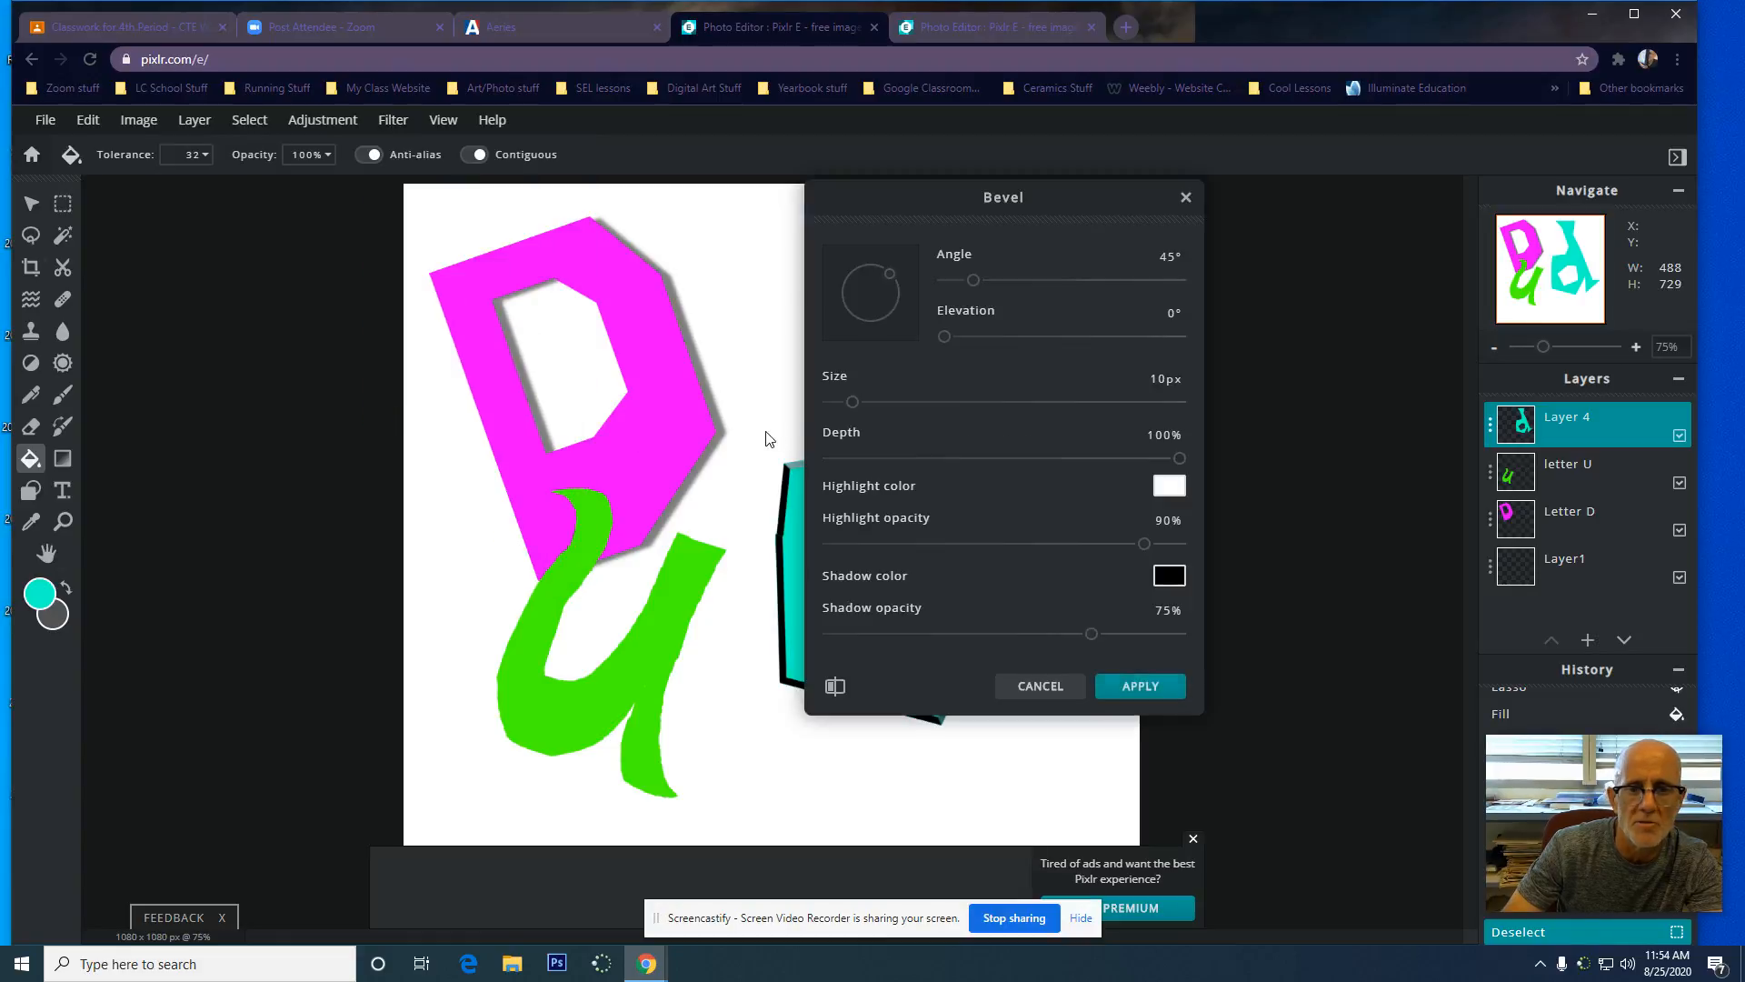
left_click_drag(888, 220, 1126, 224)
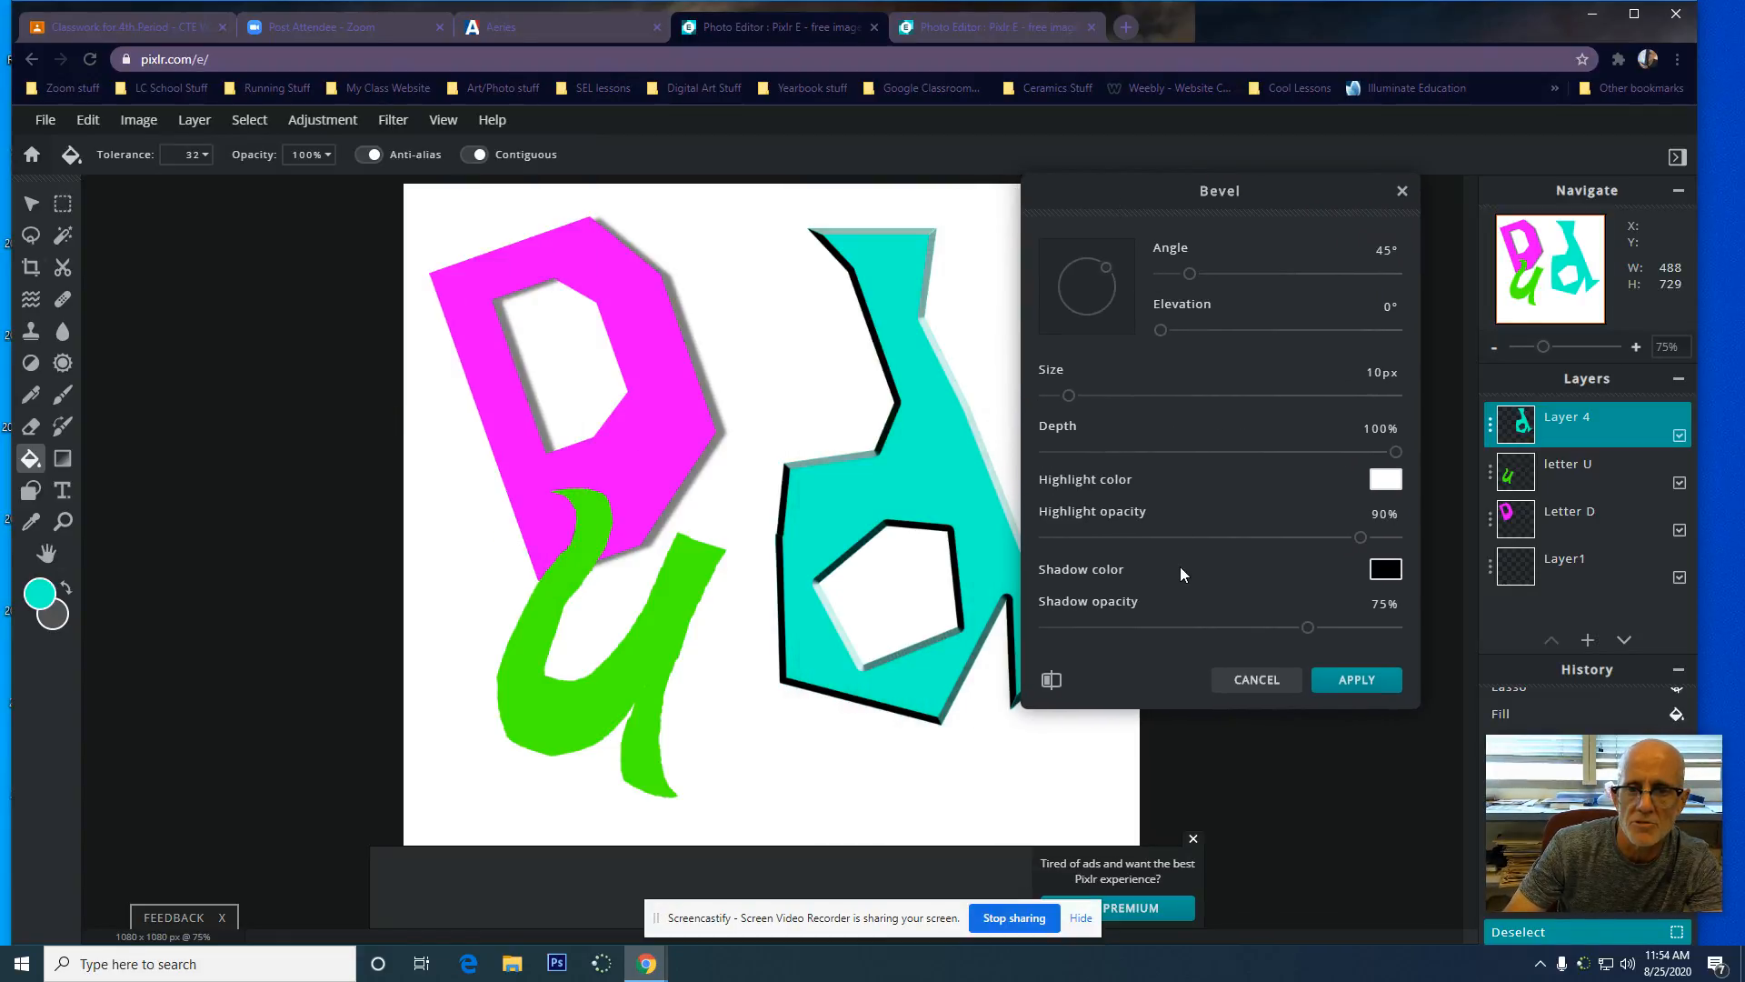
left_click_drag(1173, 537, 1210, 537)
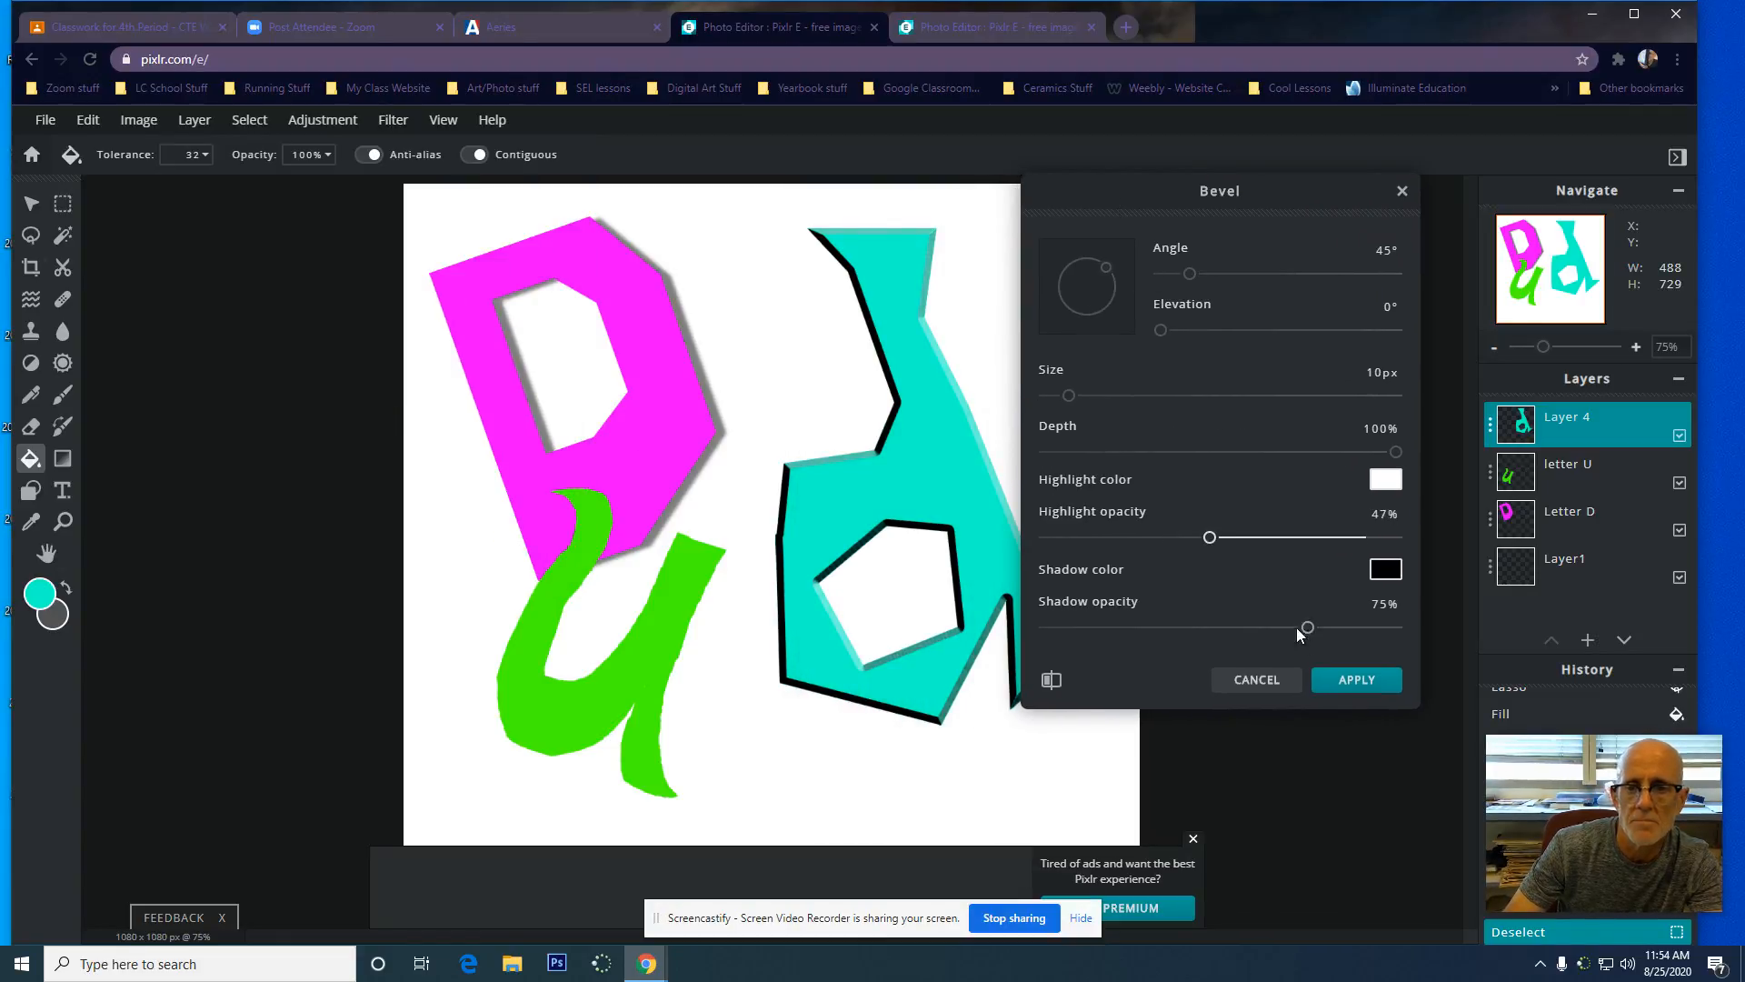
left_click_drag(1070, 395, 1171, 451)
left_click(1105, 452)
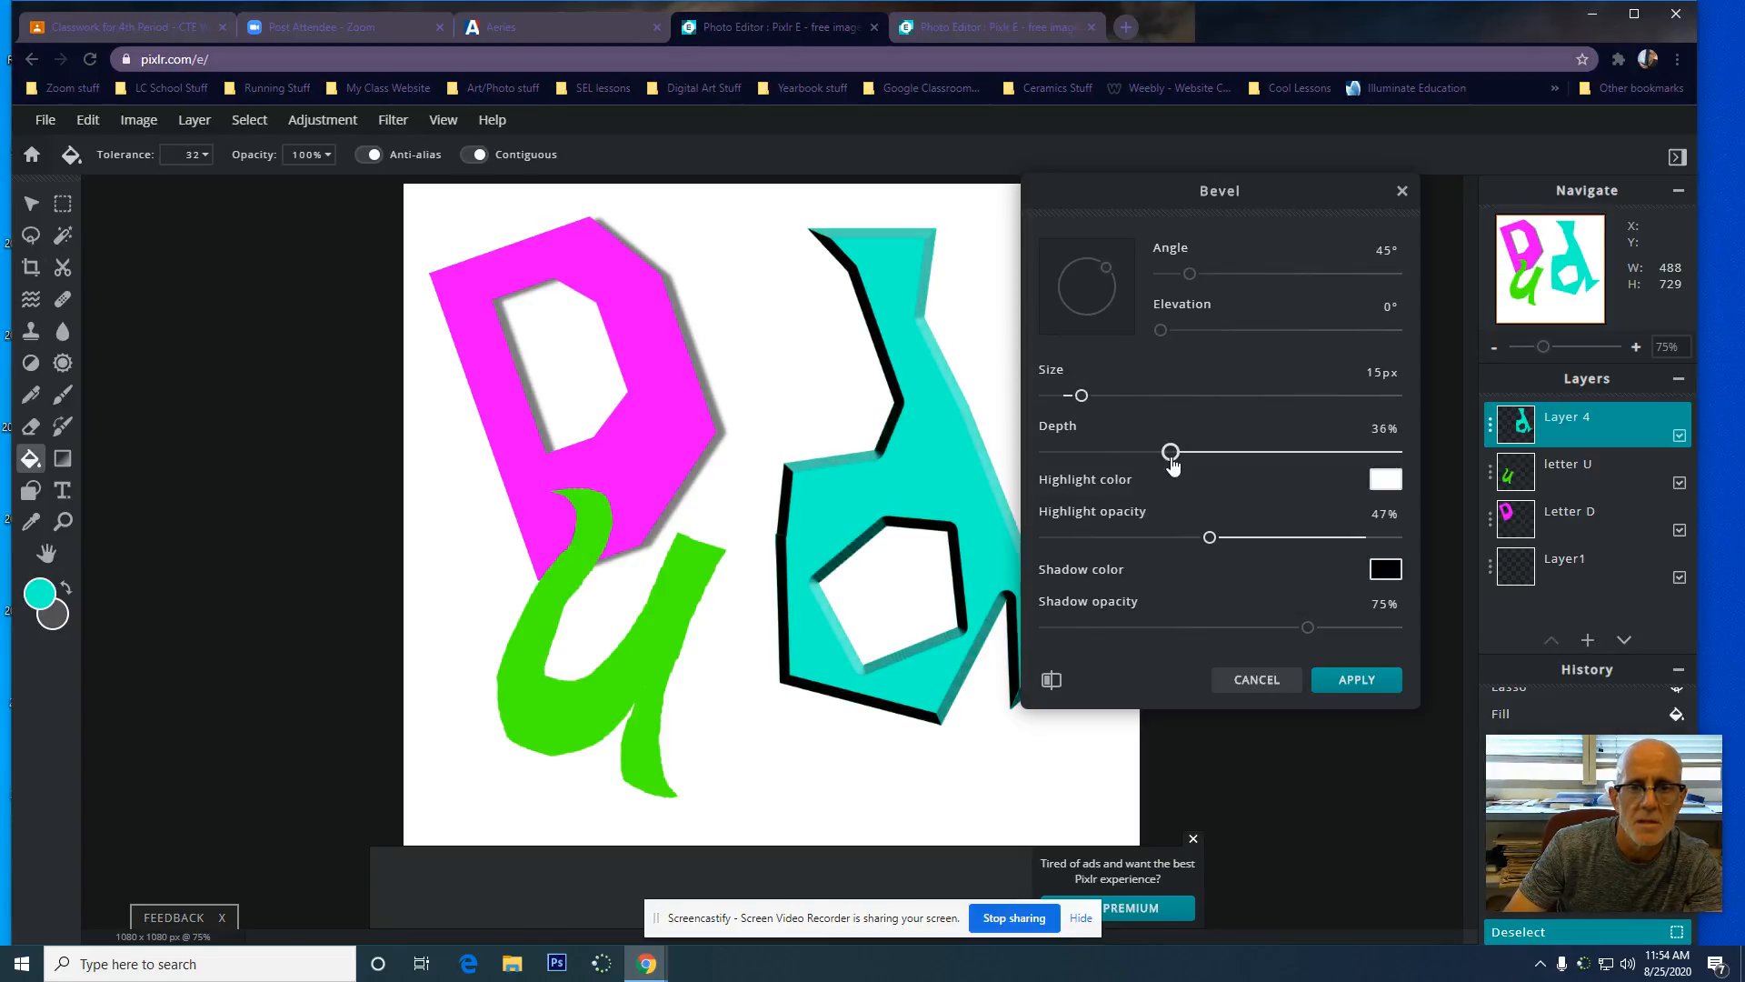
left_click_drag(1308, 627, 1252, 627)
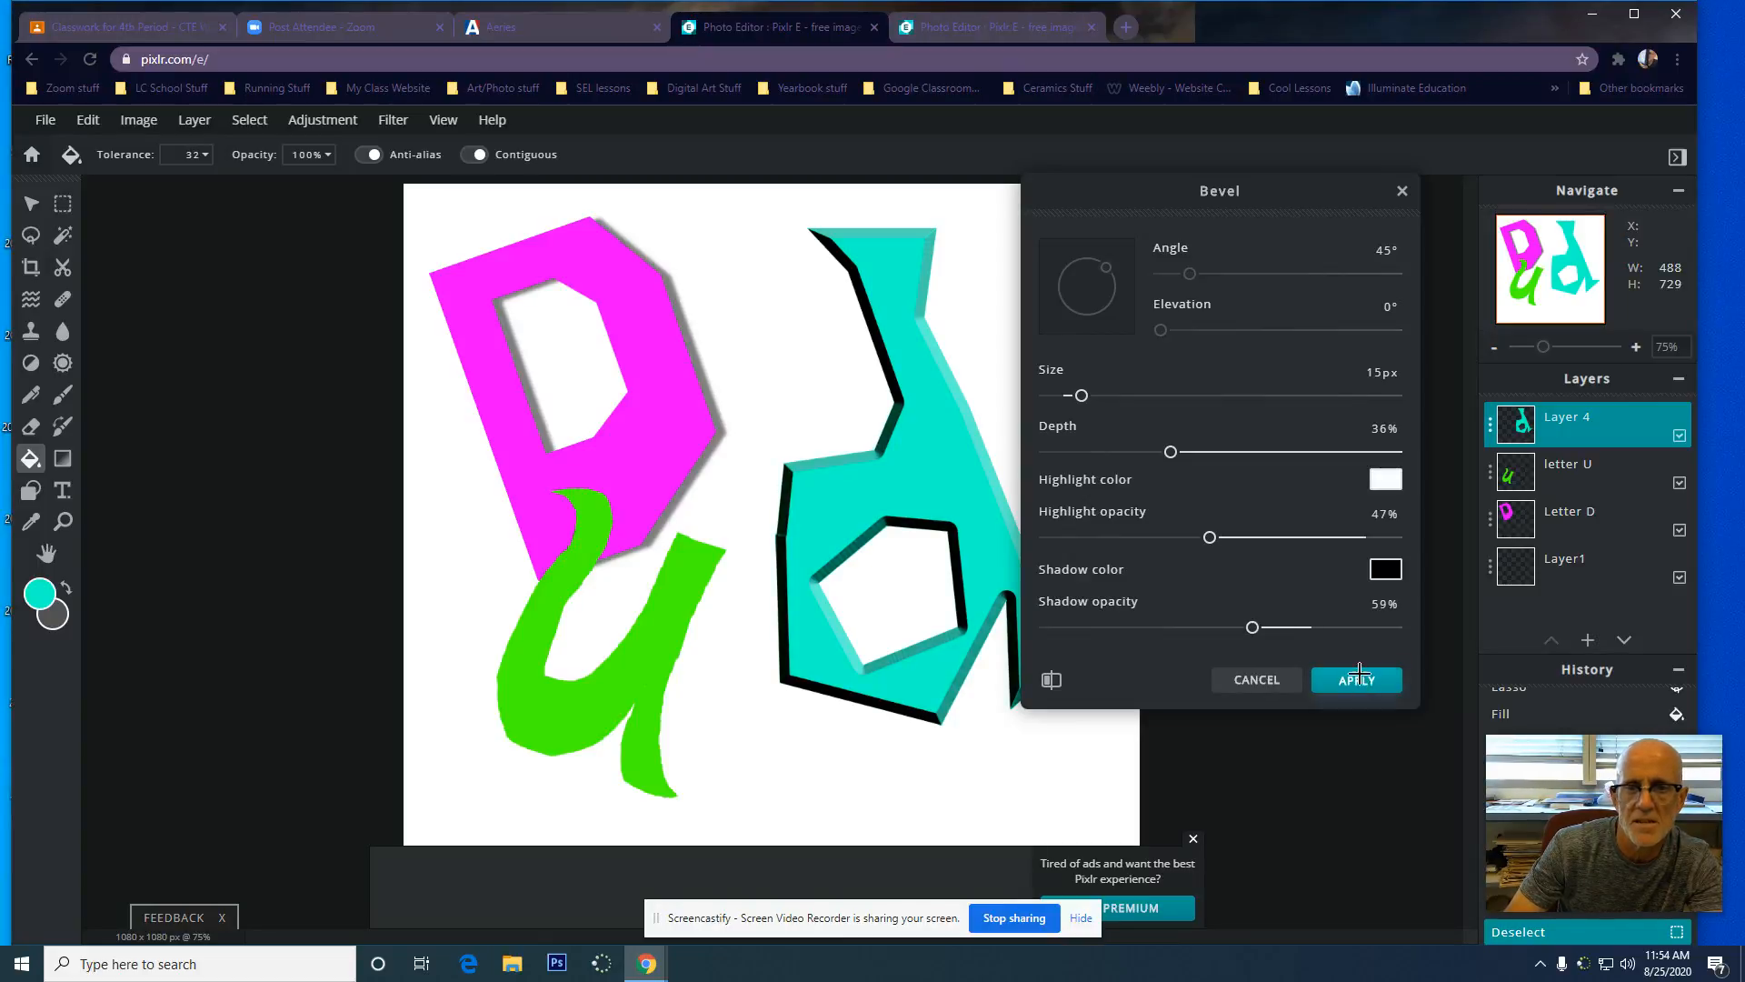
left_click(1358, 680)
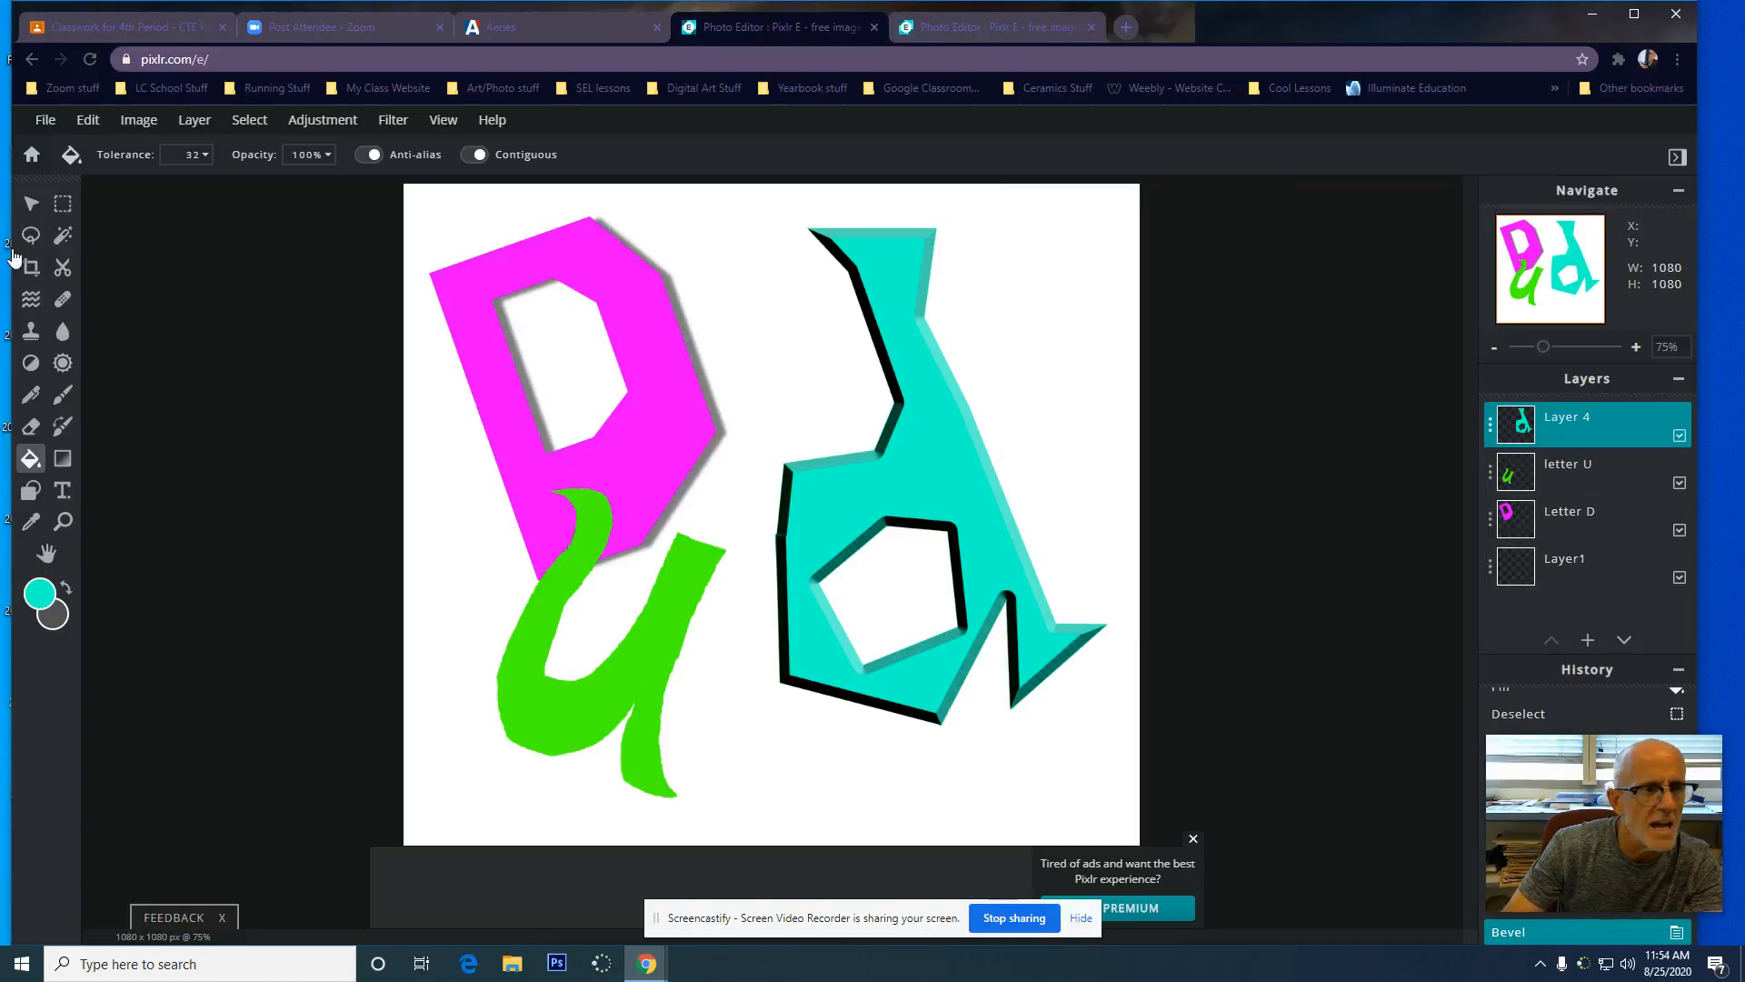
Scale the turquoise d down to about 363 × 542 px, tilt it slightly, and place it against the magenta D's lower right edge
left_click(32, 202)
left_click_drag(920, 472, 787, 463)
left_click_drag(970, 225, 871, 350)
left_click_drag(794, 681, 804, 604)
left_click_drag(773, 264, 822, 272)
left_click_drag(786, 470, 820, 431)
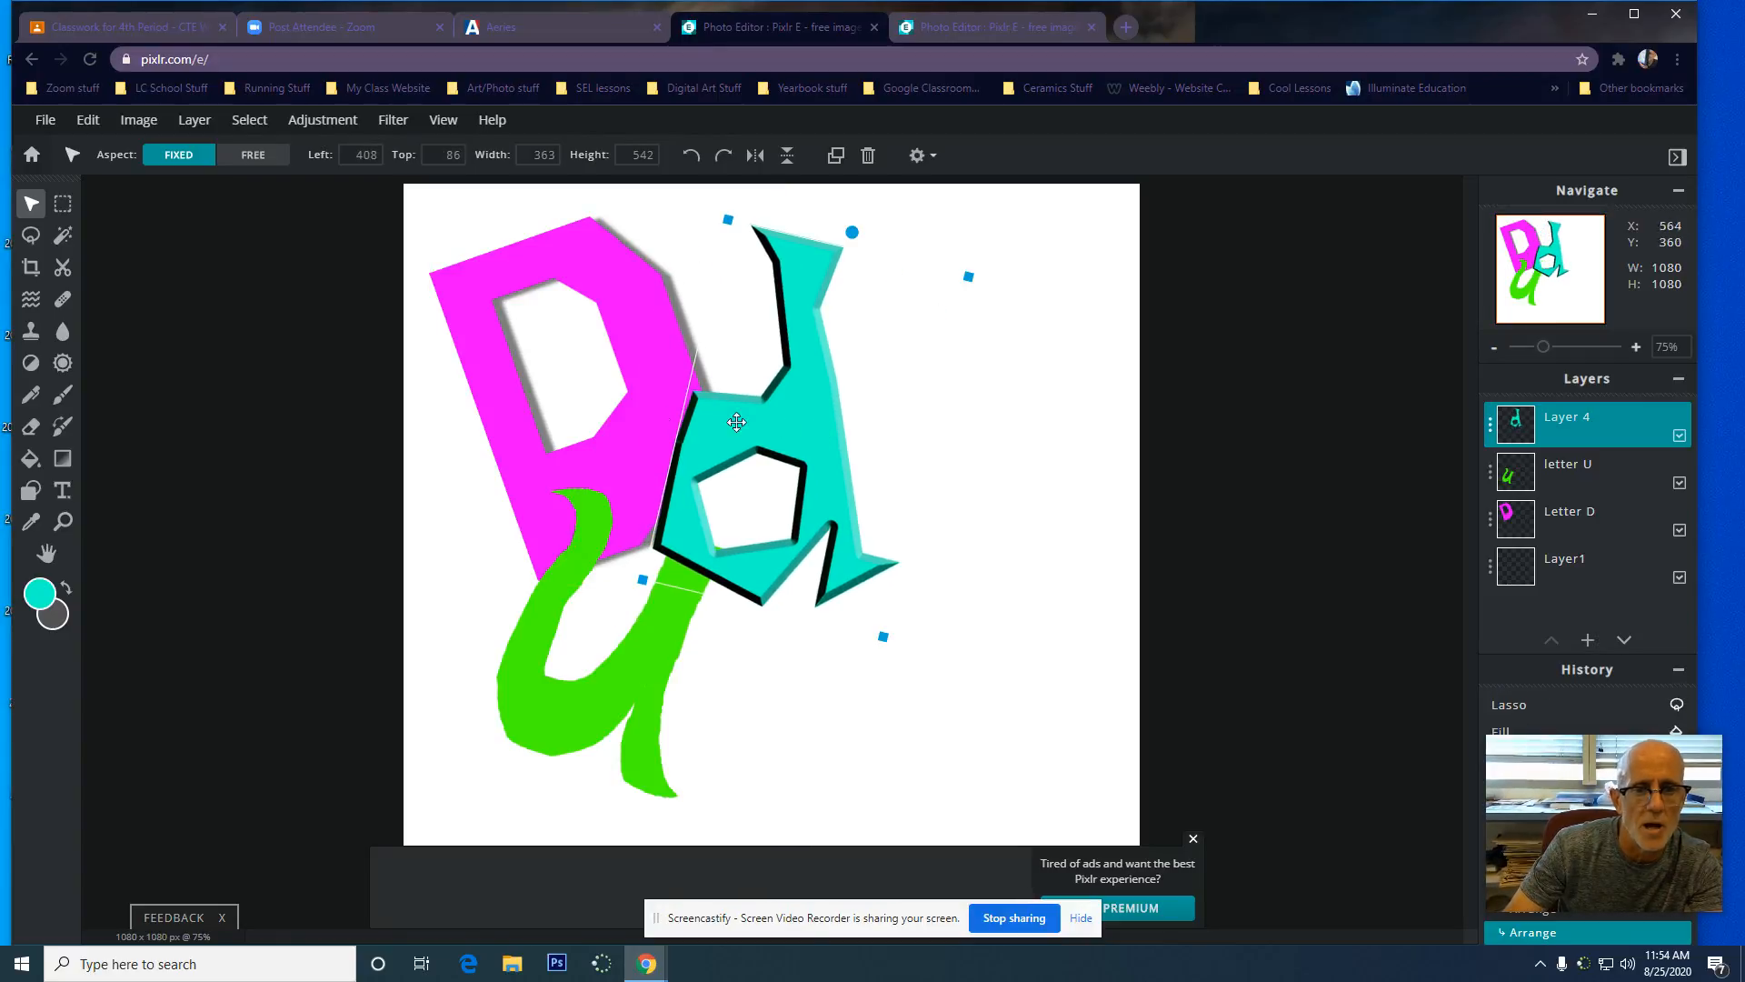
Scale the magenta D down to about 404 × 500 px and shift it toward the canvas's left edge
left_click_drag(569, 466, 558, 482)
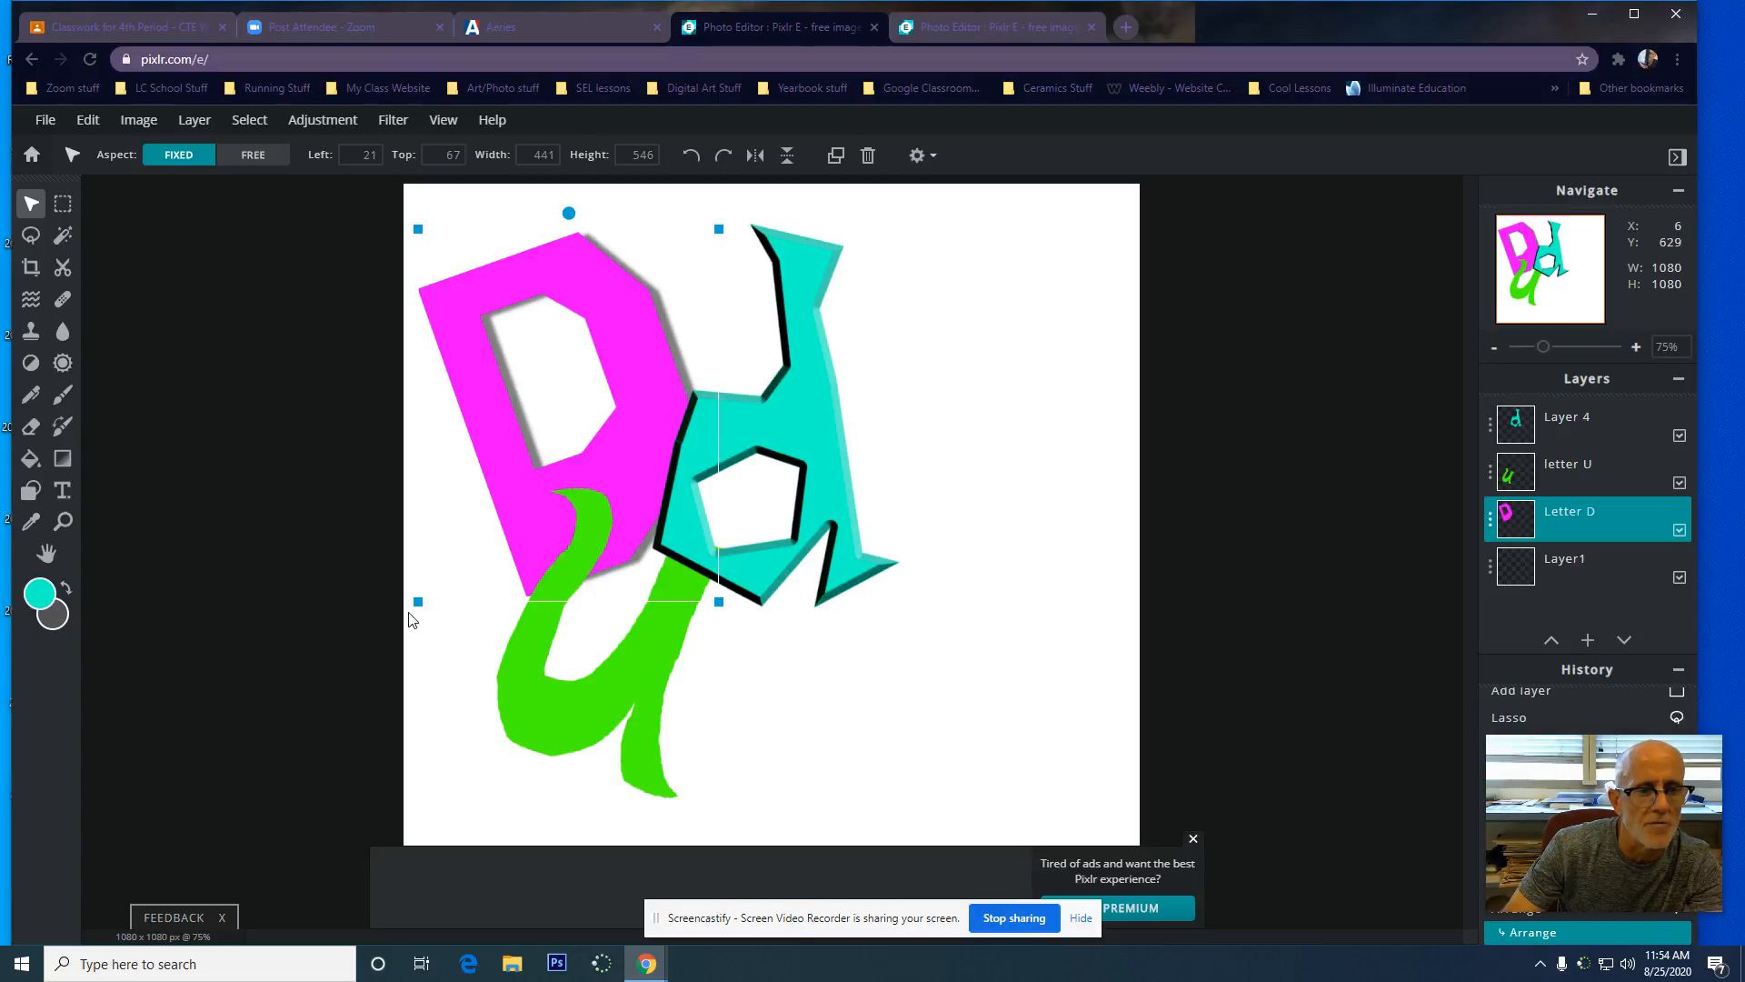
left_click_drag(419, 601, 442, 570)
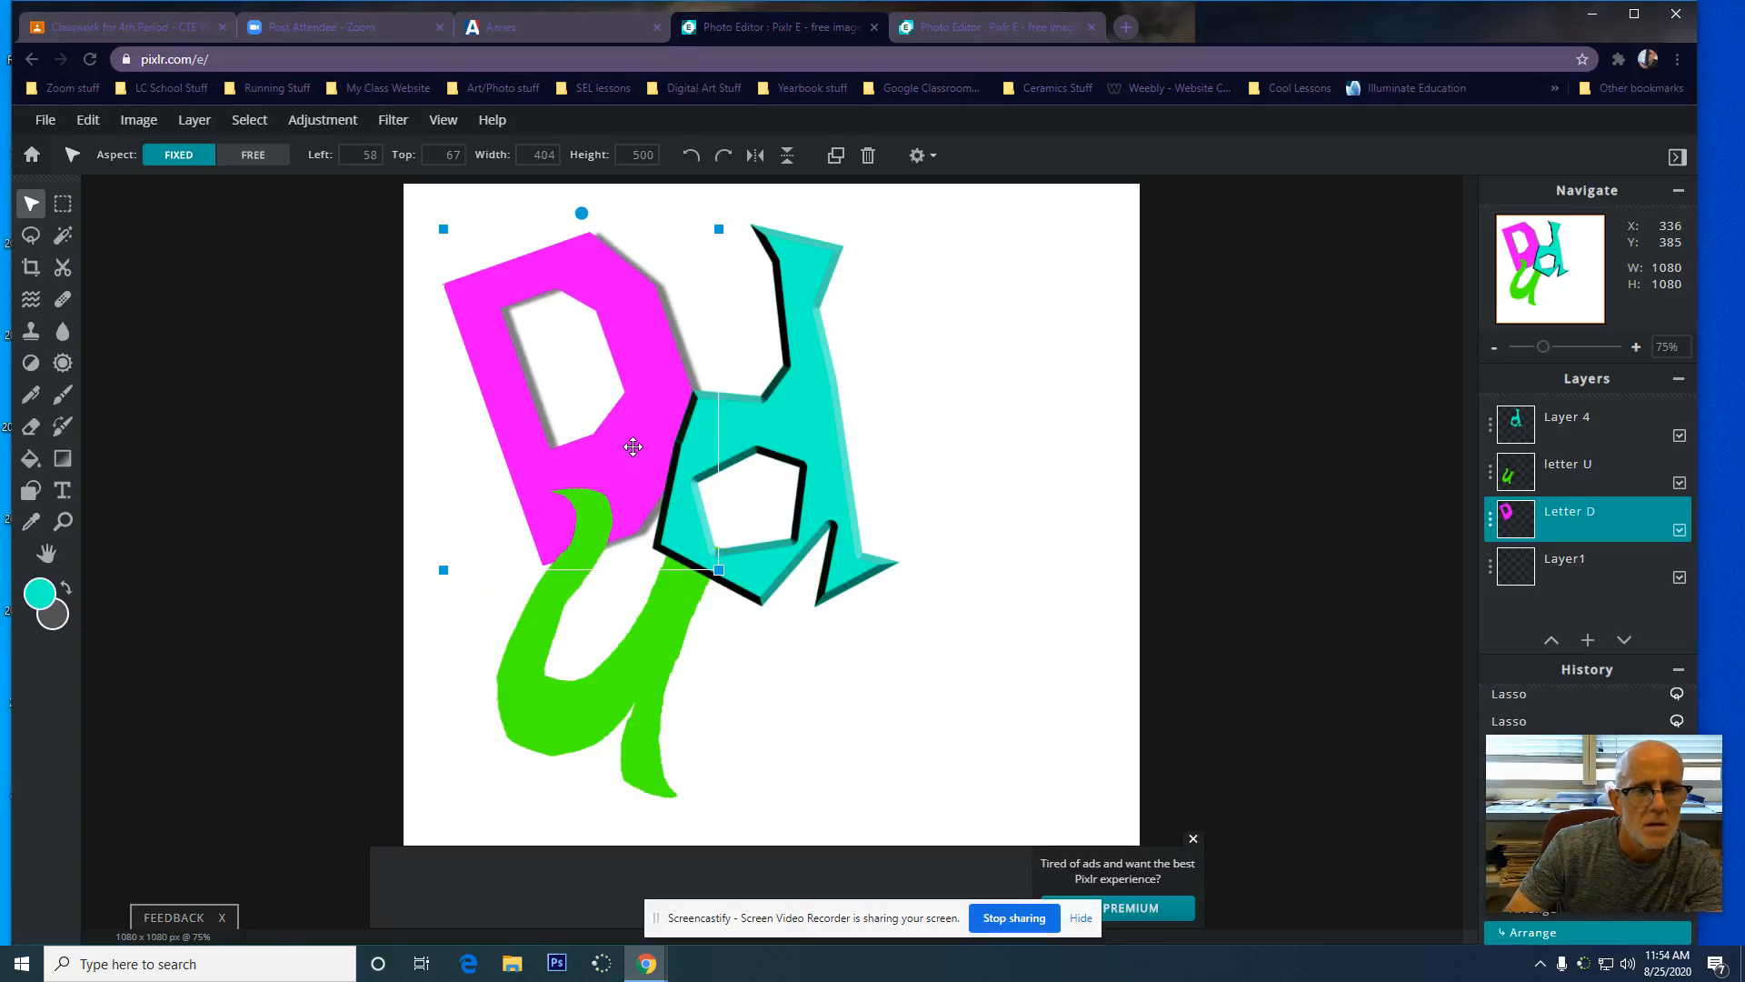
left_click_drag(632, 444, 601, 456)
Move the green u up between the other letters and reposition the turquoise d so it overlaps the u's right stem
left_click_drag(780, 444, 816, 447)
left_click_drag(674, 683, 701, 618)
left_click_drag(795, 584, 756, 629)
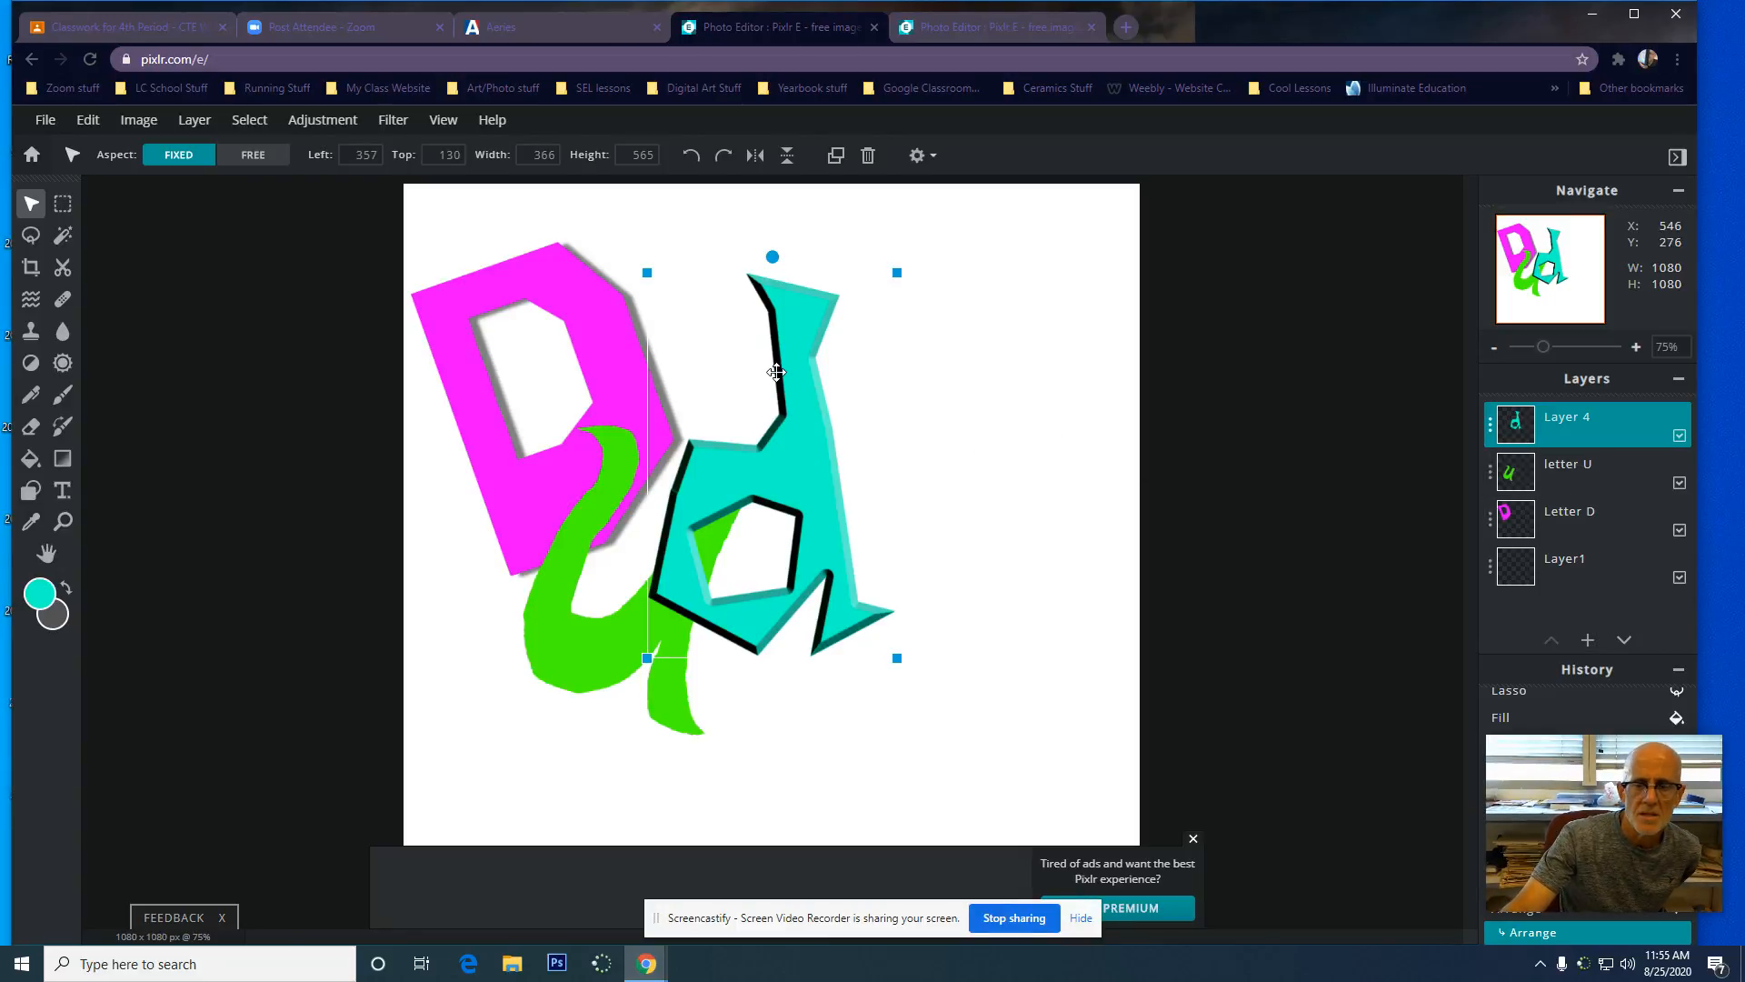
Fill the empty Layer1 behind the letters with gray #777777 using the Fill tool
left_click(1583, 570)
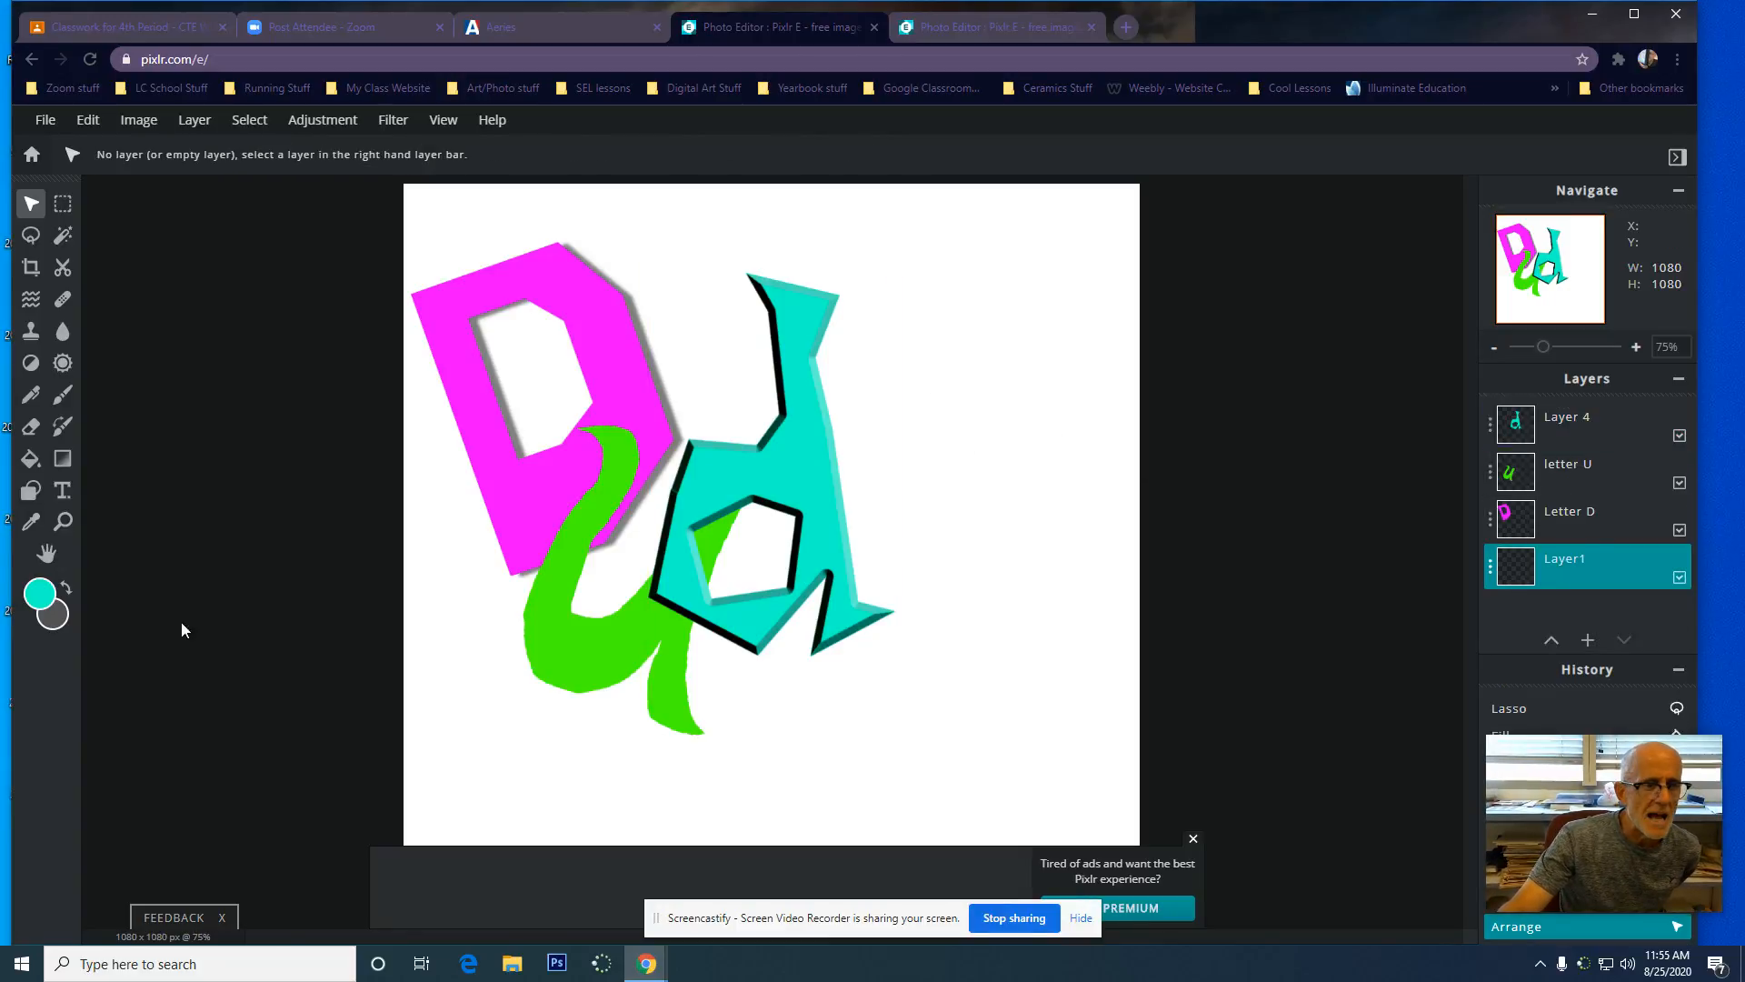
left_click(39, 593)
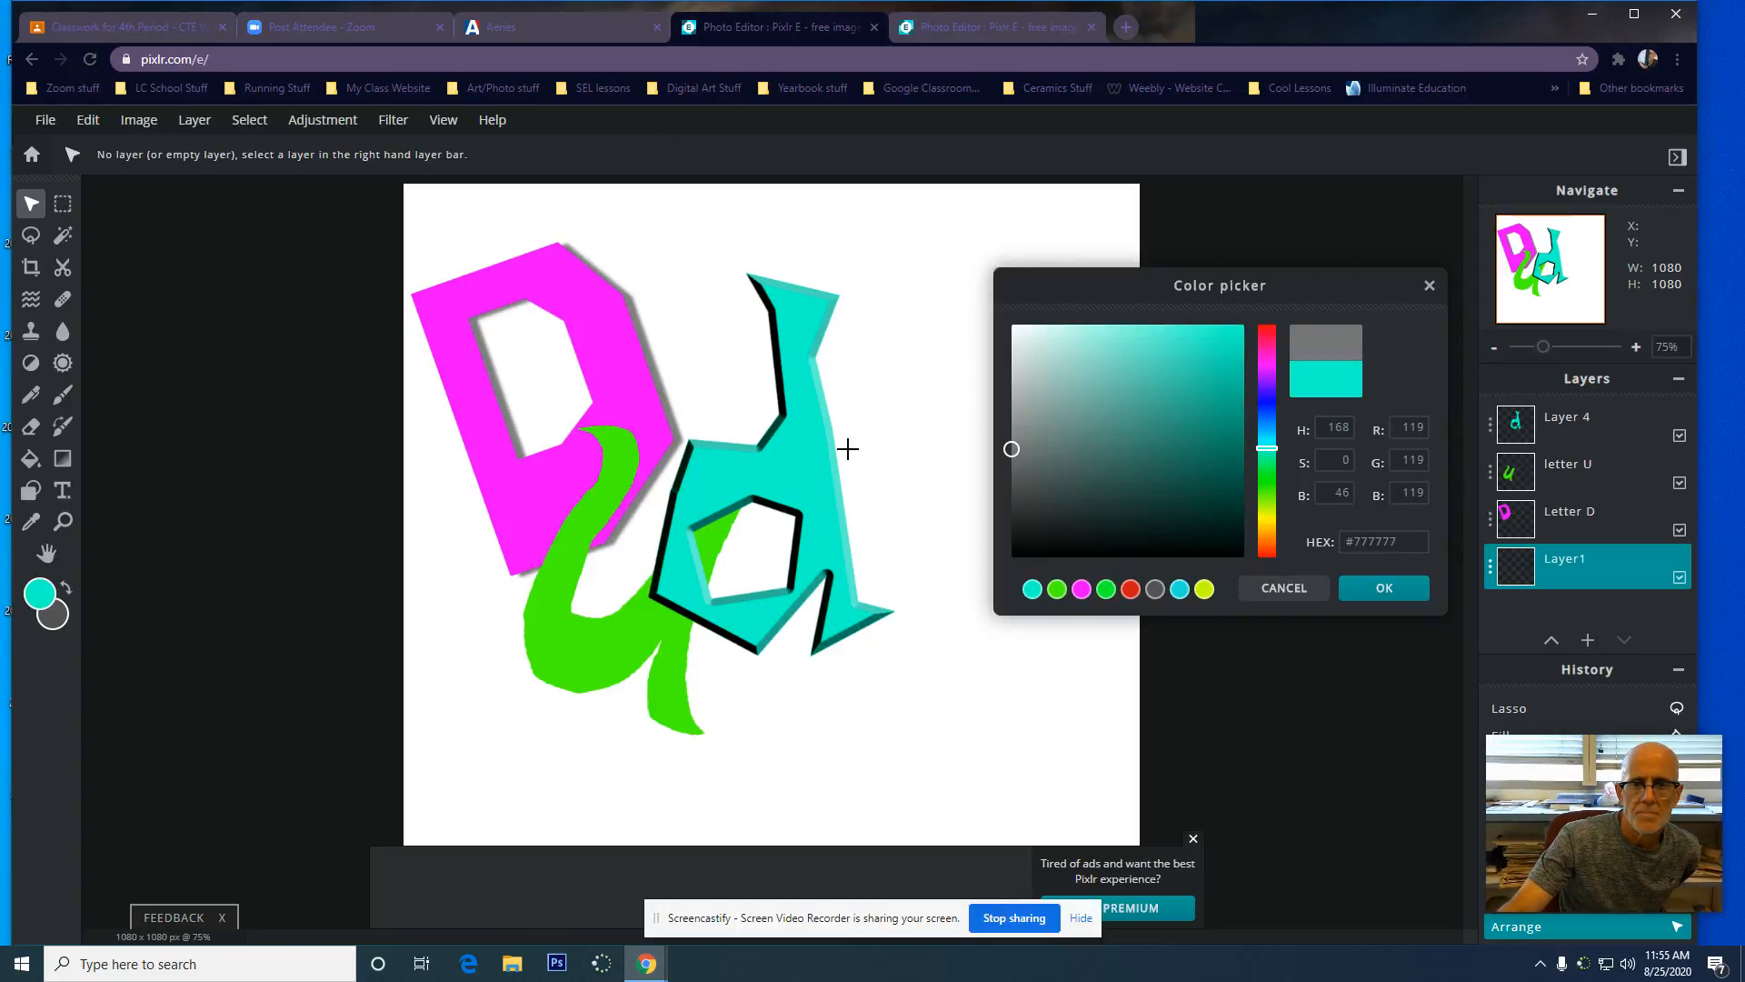
left_click(1374, 591)
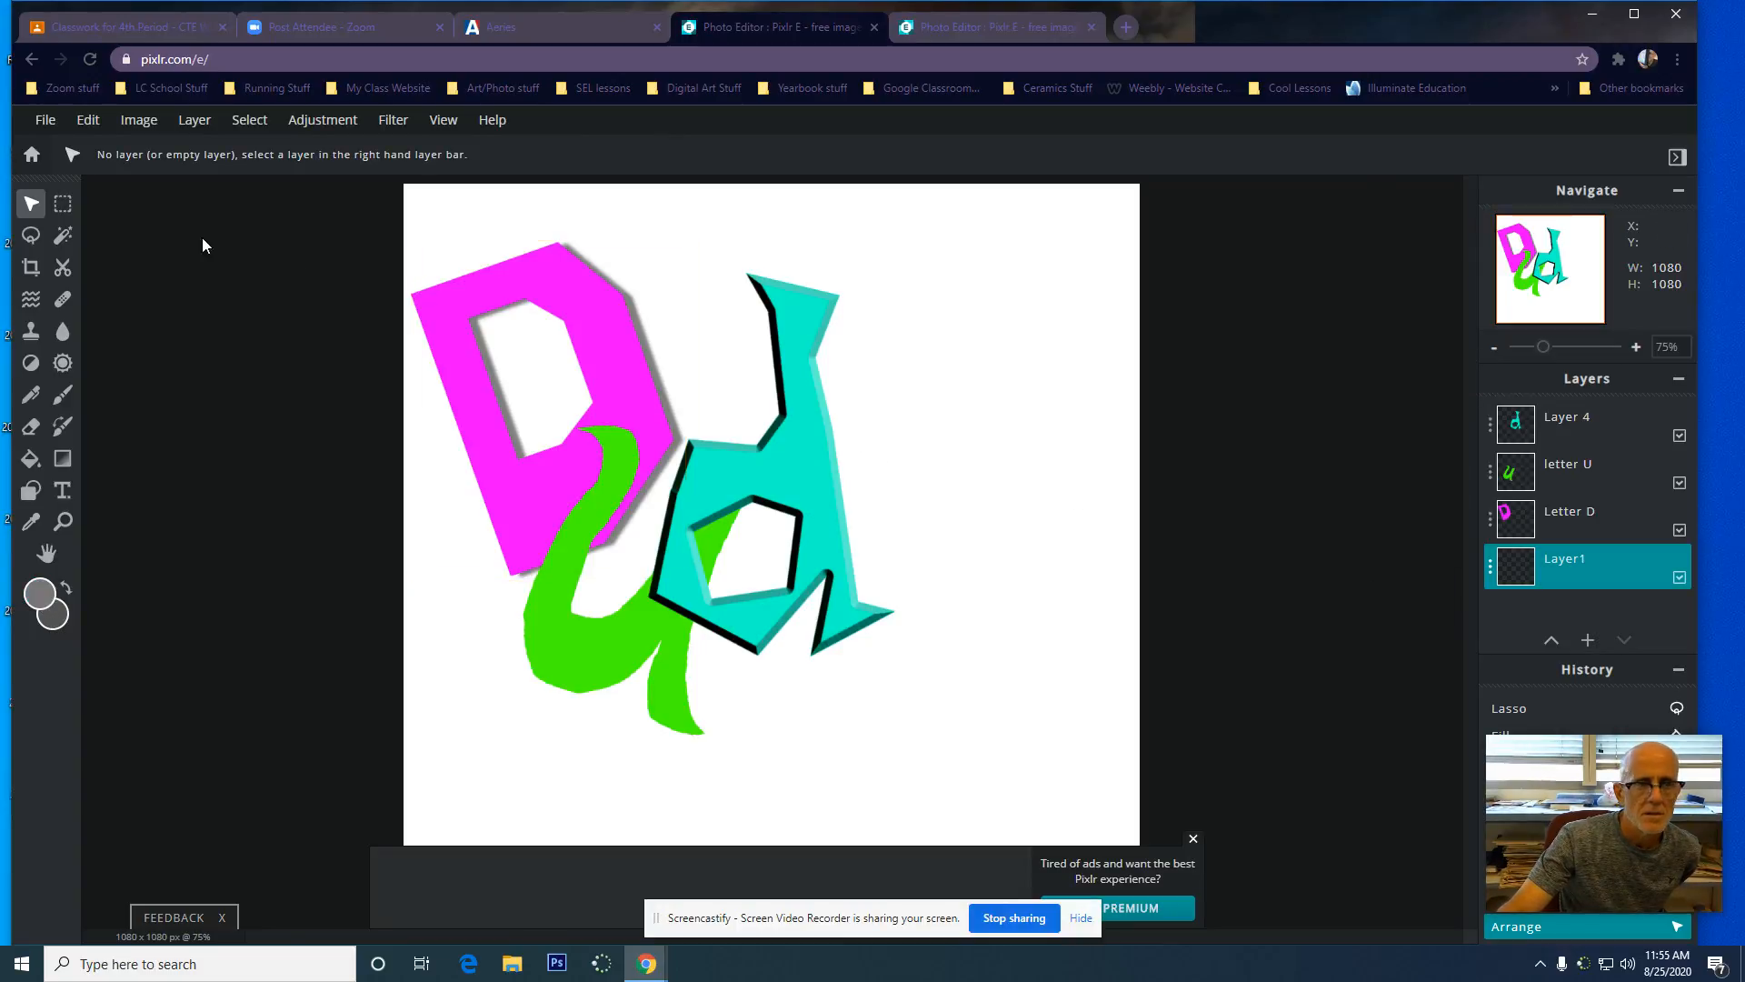
left_click(30, 459)
left_click(1032, 330)
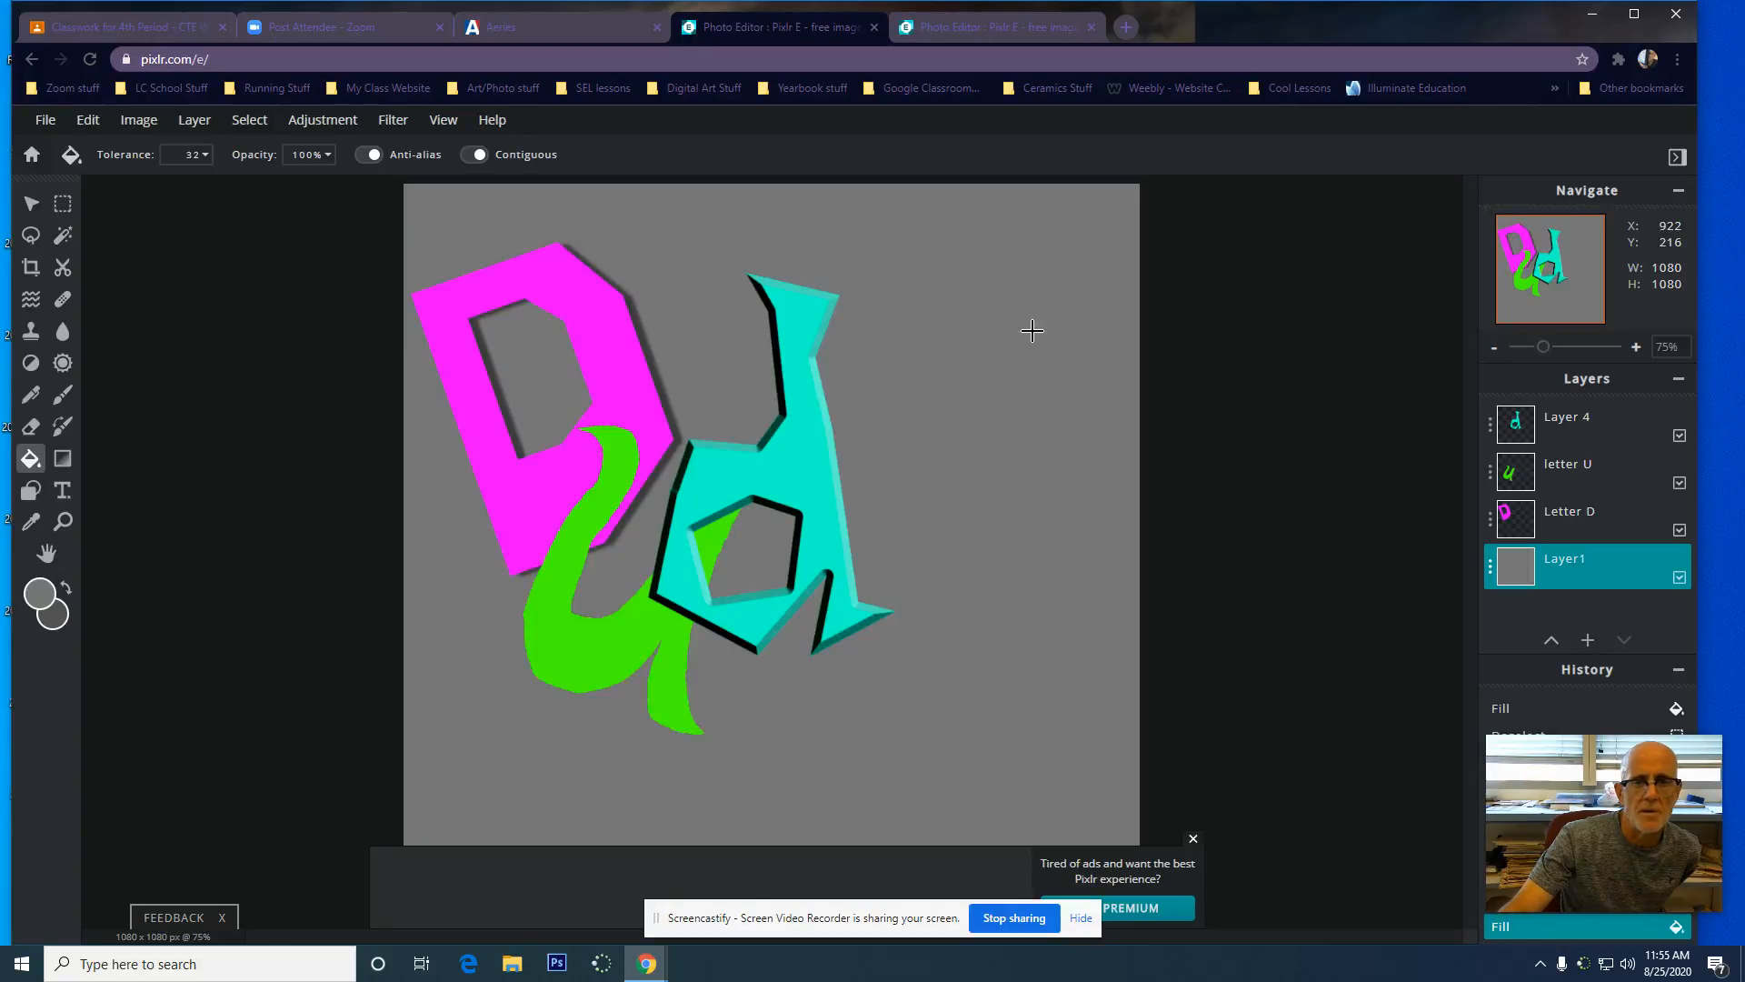